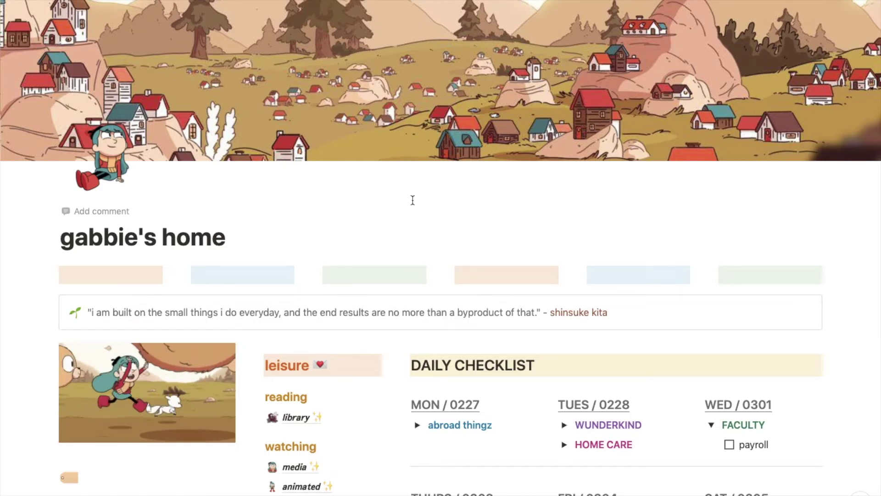
Step: Look over the home page's cover, title, coloured blocks and quote callout, and view the actions available for the callout
scroll(413, 200, "down", 2)
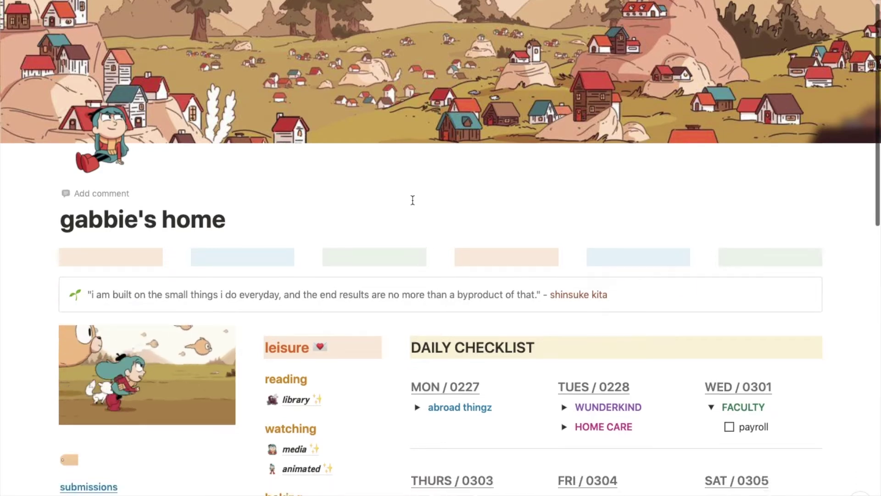
scroll(411, 199, "up", 2)
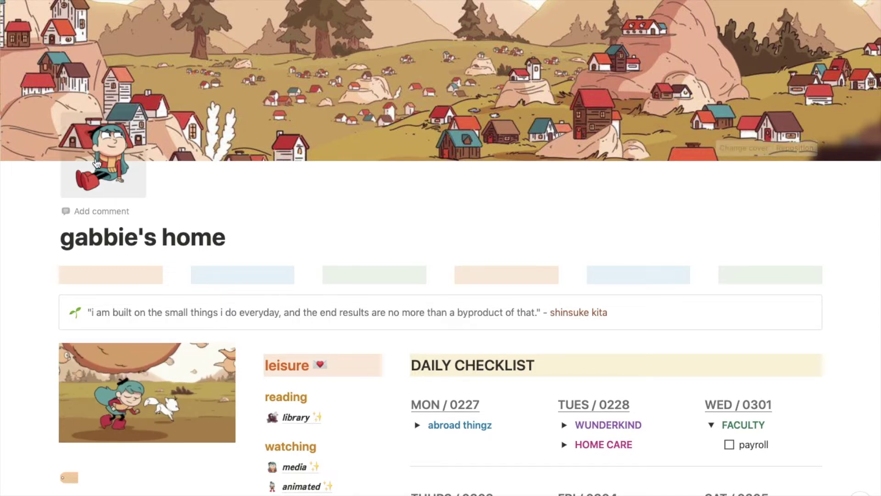
scroll(204, 253, "down", 3)
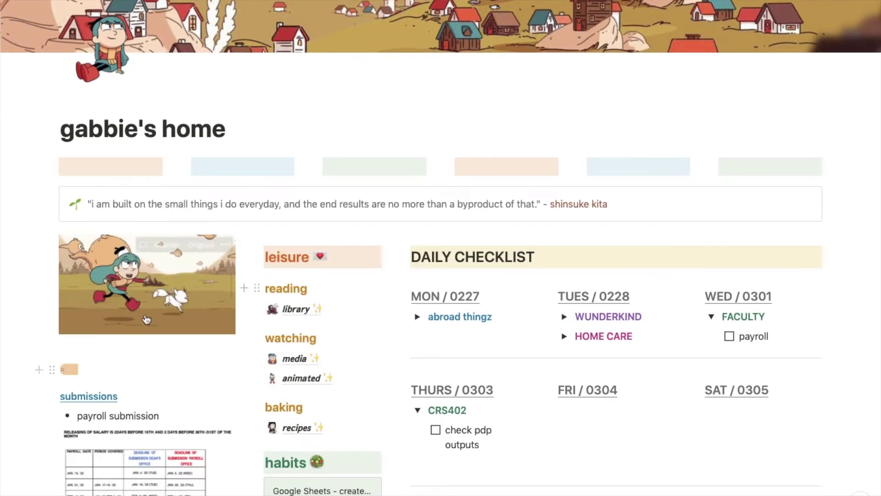
scroll(26, 295, "up", 3)
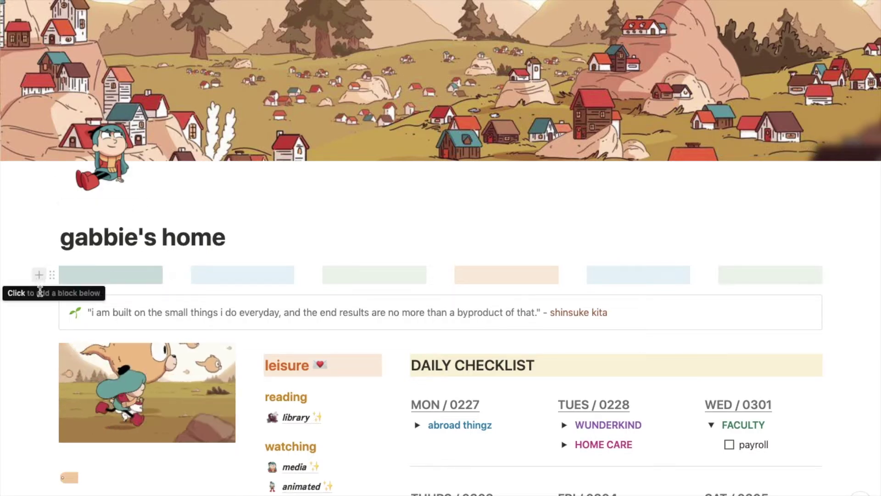
left_click(37, 325)
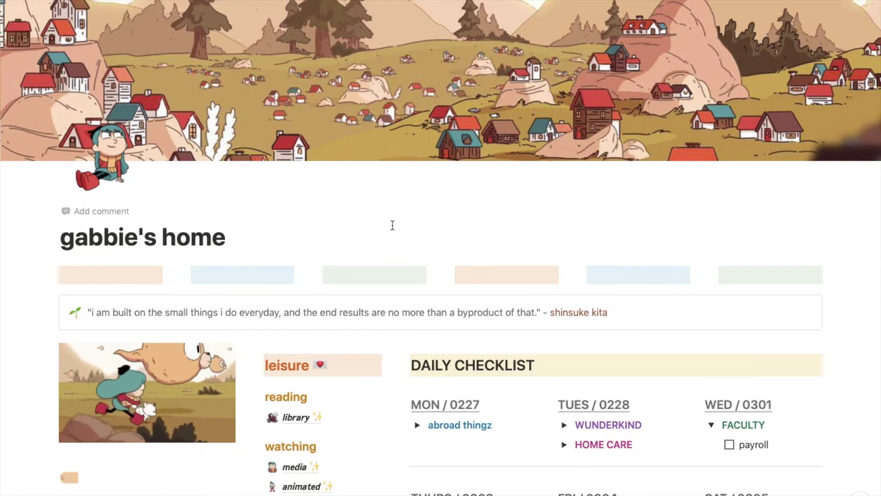
scroll(275, 320, "down", 2)
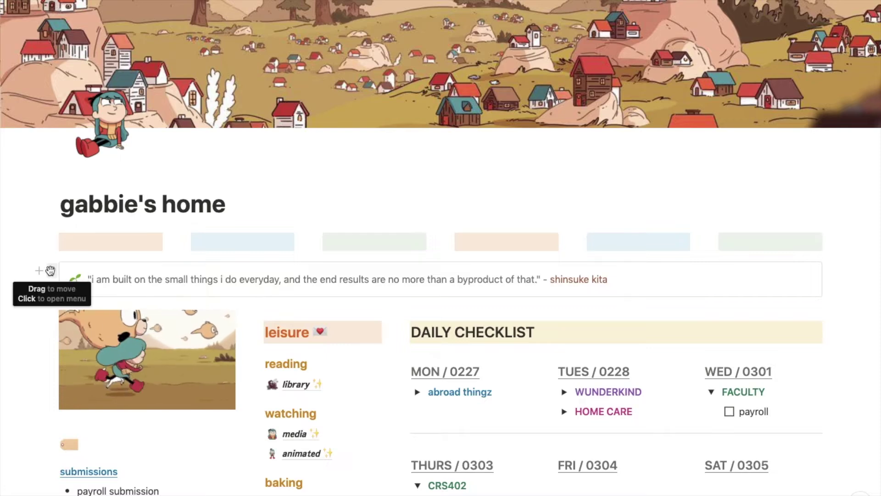
left_click(51, 270)
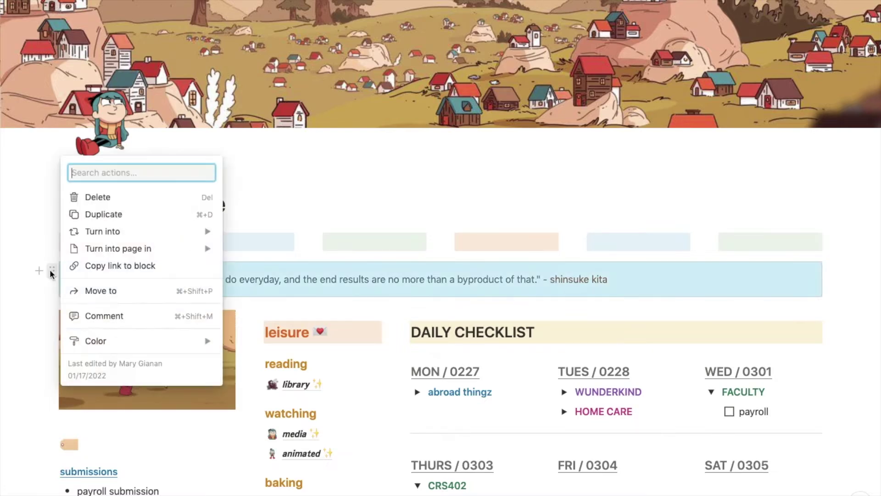
left_click(32, 289)
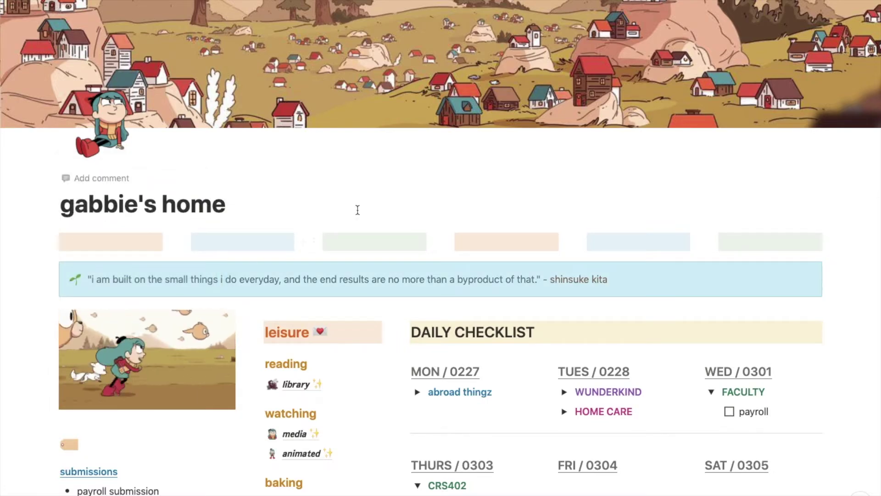
left_click(855, 293)
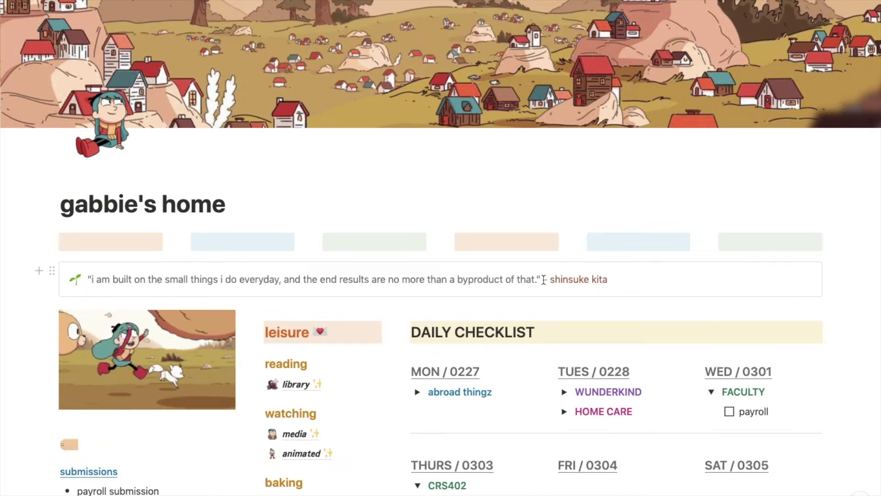
Step: Look through the whole home page, from the quote callout down to the index and progress bars, and return to the weekly sections
scroll(66, 353, "down", 2)
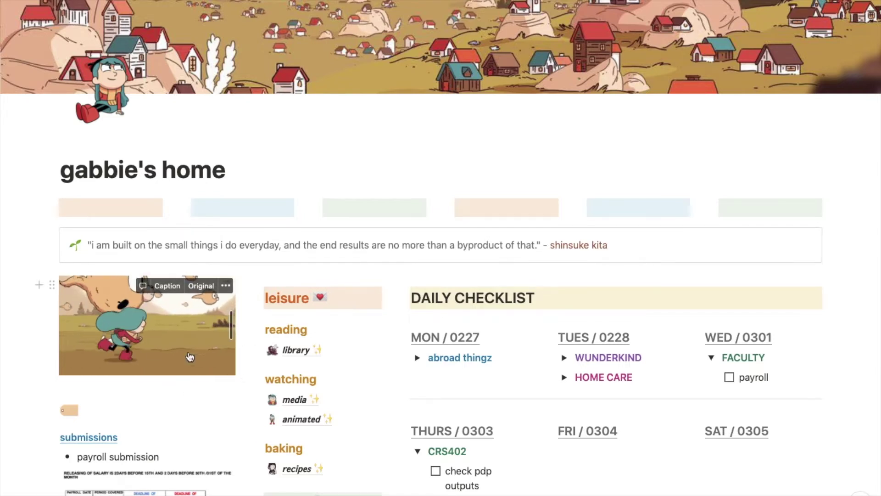
scroll(331, 317, "up", 1)
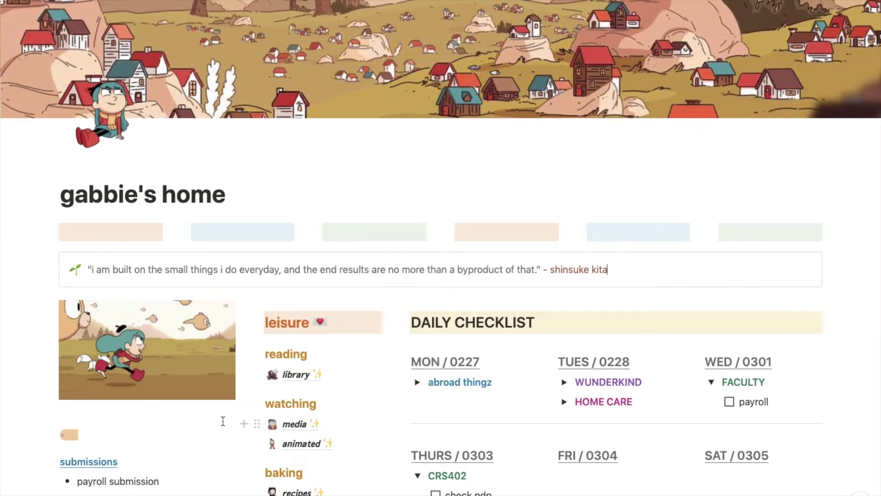
scroll(223, 421, "down", 5)
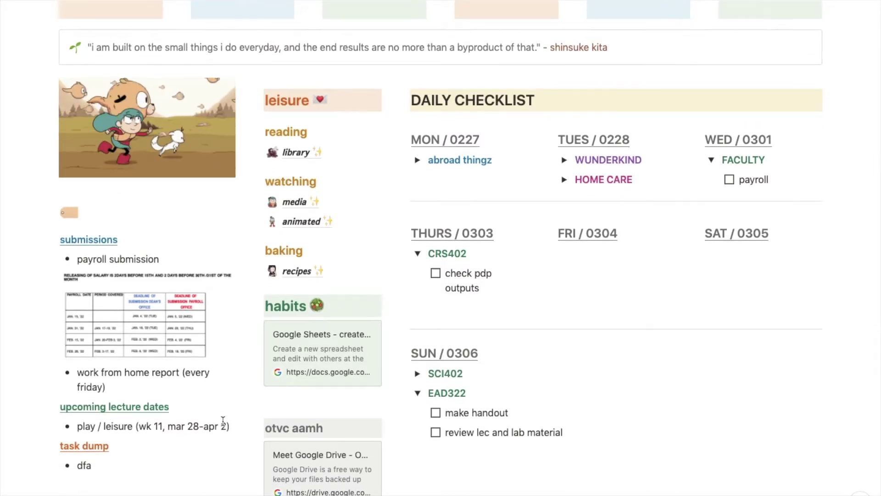
scroll(223, 421, "down", 1)
scroll(223, 421, "up", 2)
scroll(223, 420, "down", 10)
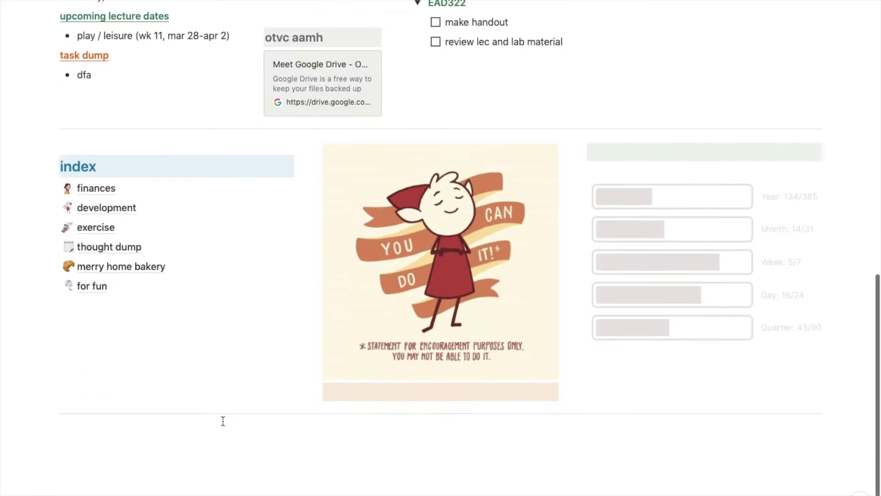
scroll(223, 421, "up", 15)
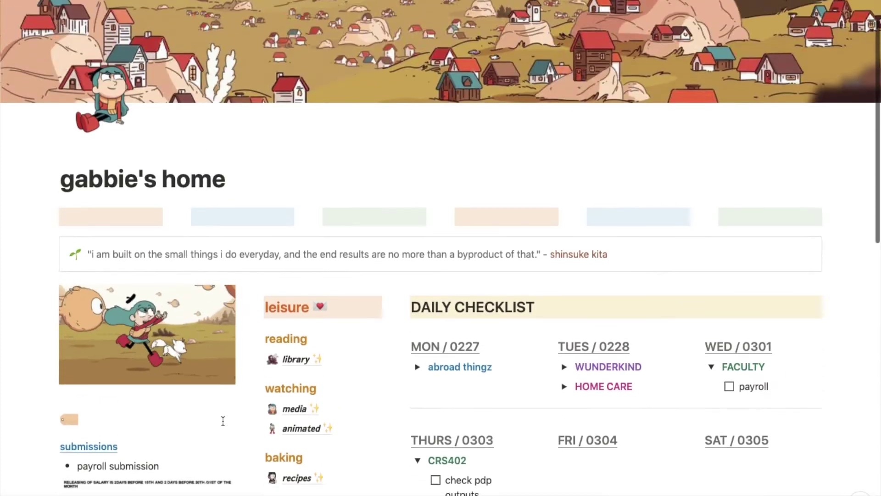
scroll(223, 421, "down", 4)
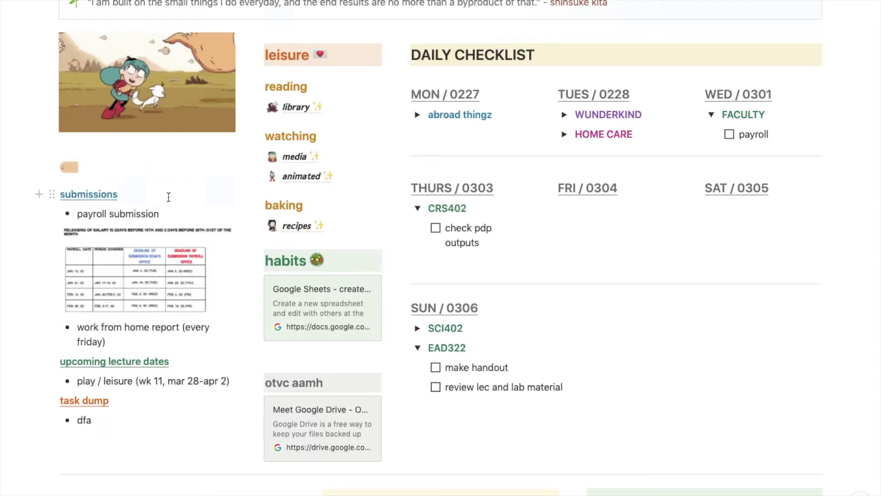
left_click_drag(167, 196, 154, 198)
left_click(143, 197)
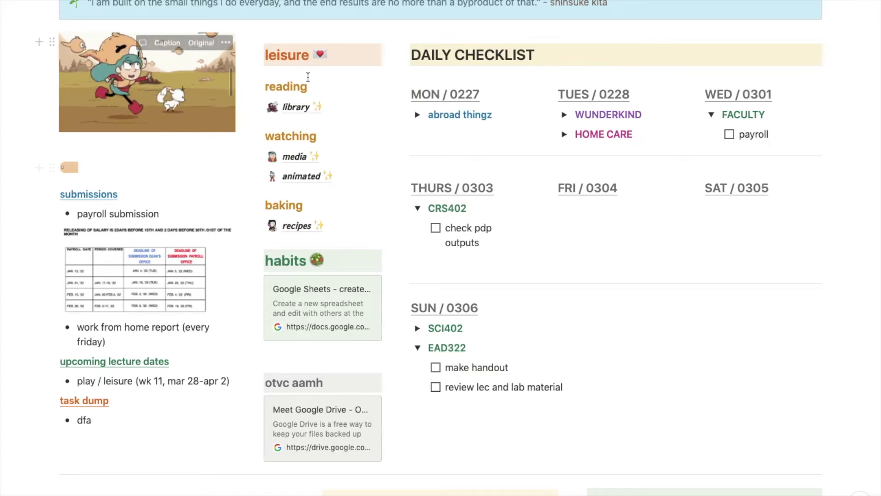
left_click(844, 32)
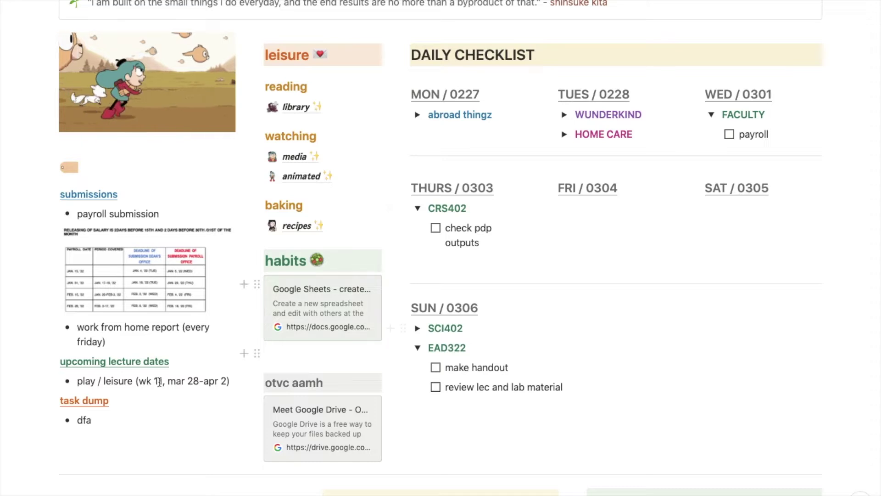
left_click(97, 420)
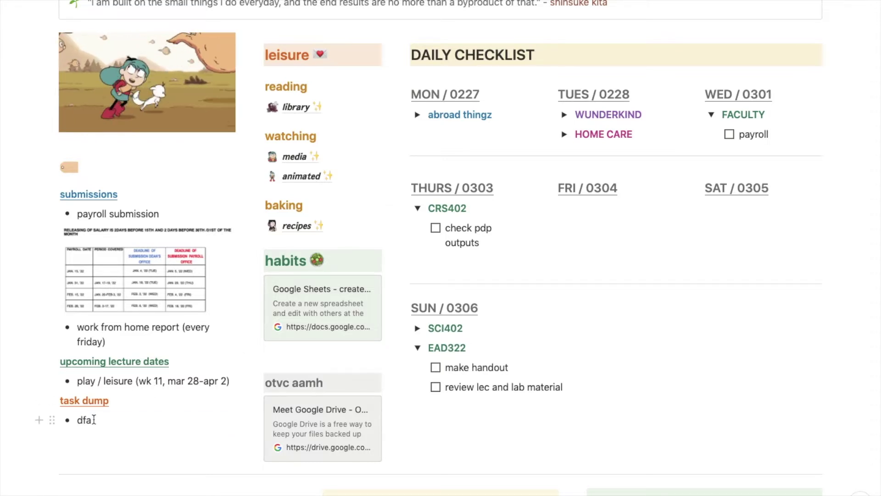
key("Escape")
left_click(125, 416)
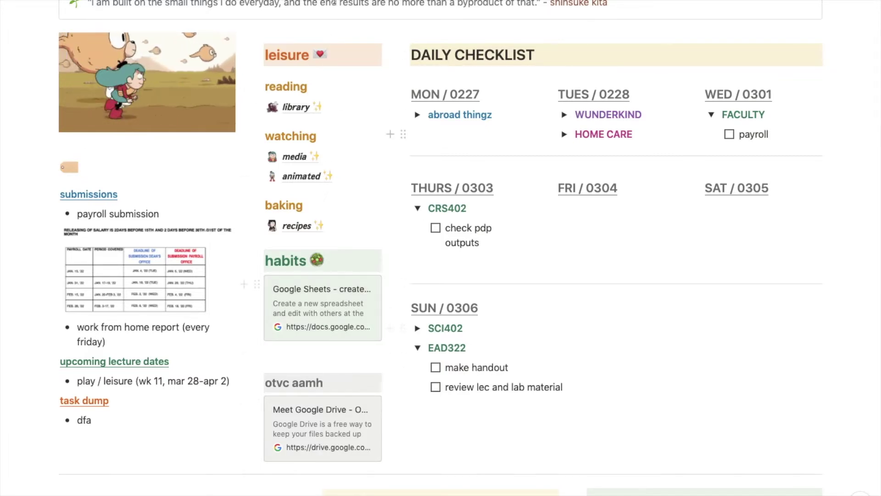
key("Escape")
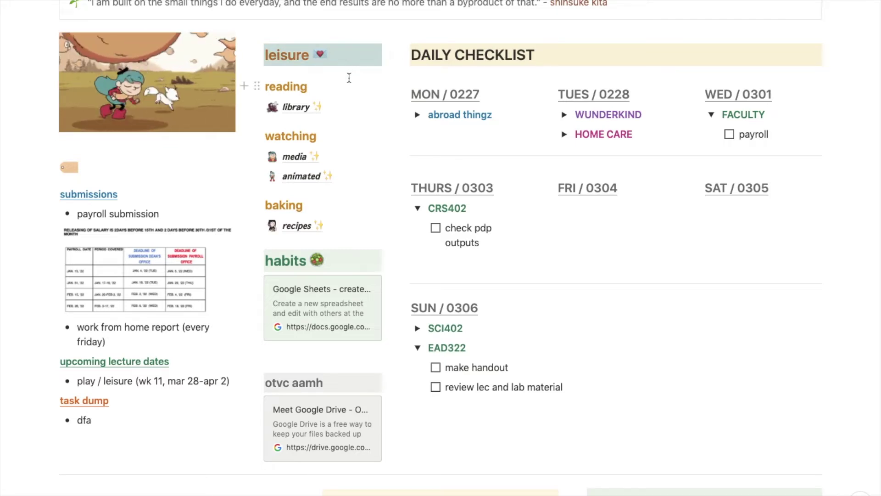
key("Escape")
key("Escape")
key("Escape")
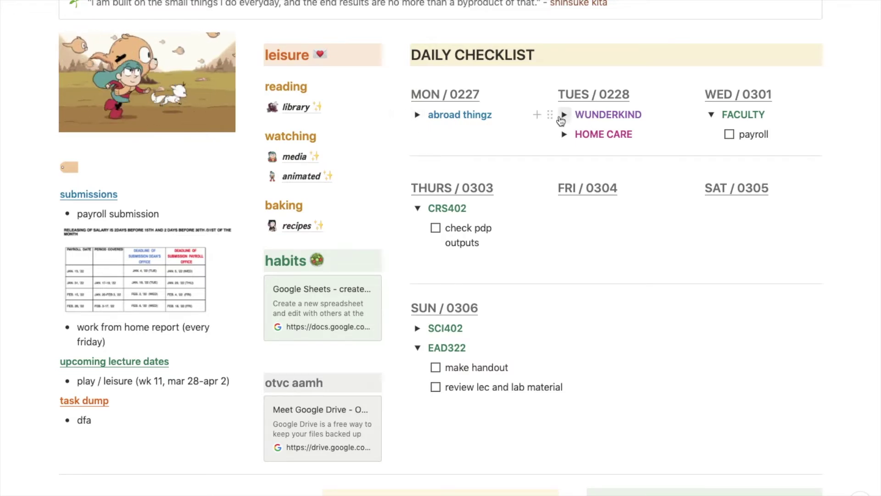
left_click(605, 134)
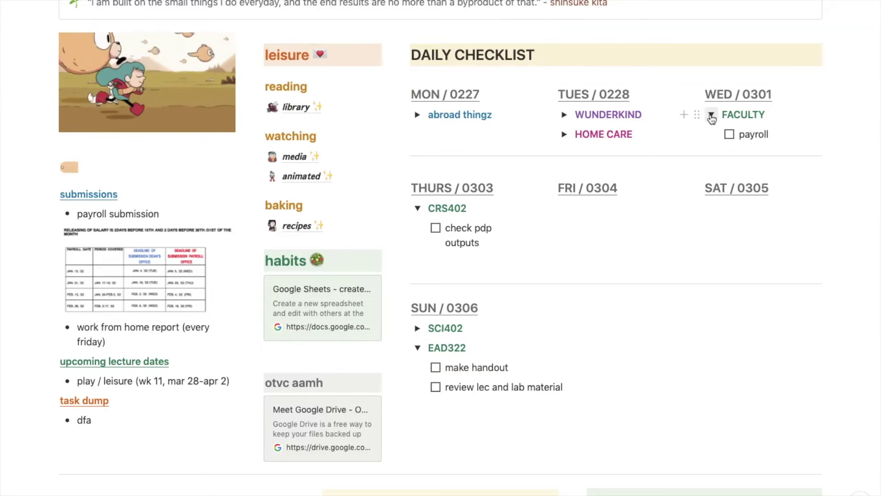
Step: Check off payroll under Wednesday's FACULTY and check pdp outputs under Thursday's CRS402, collapsing both toggles
left_click(729, 135)
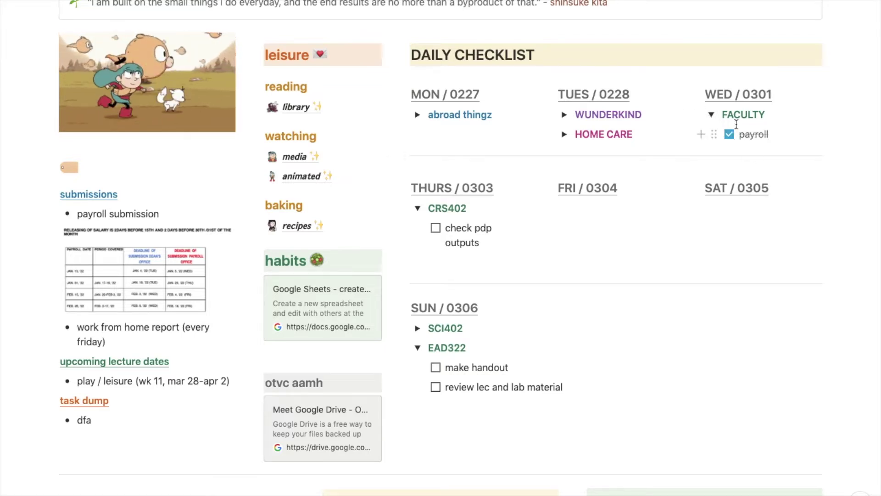
left_click(712, 115)
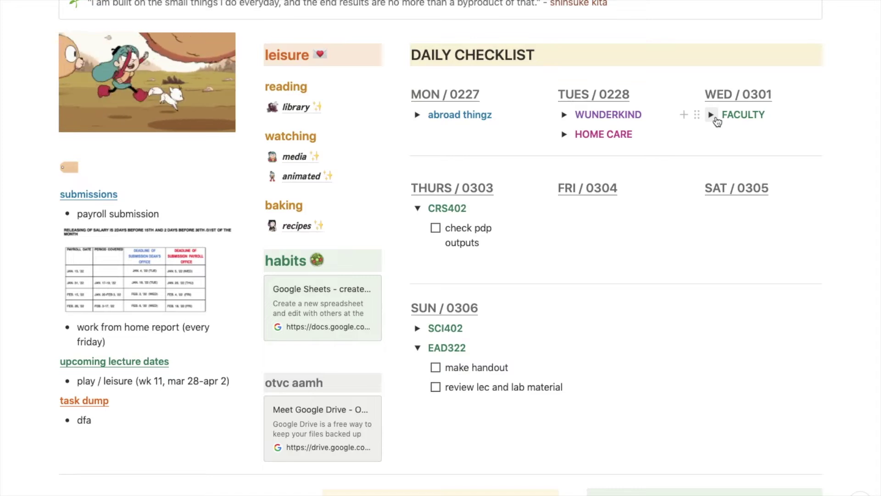
left_click(435, 228)
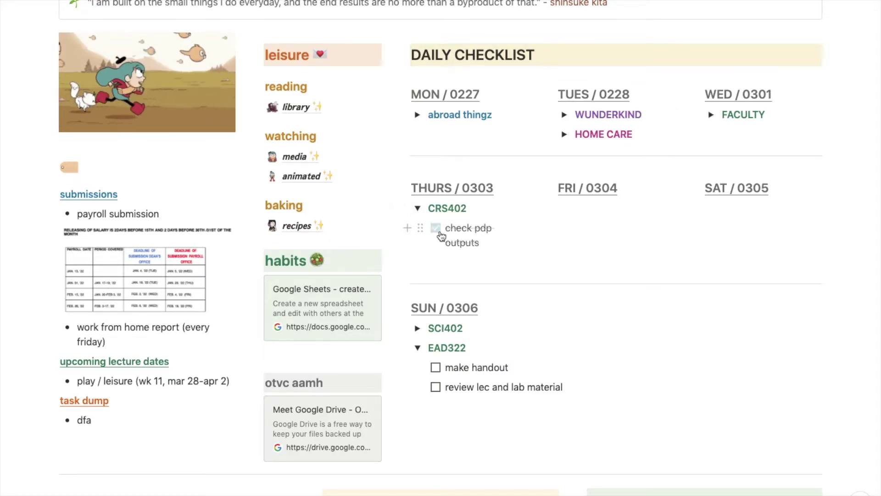
left_click(418, 209)
Step: Expand the SCI402 toggle under SUN / 0306 to show its tasks
left_click(418, 294)
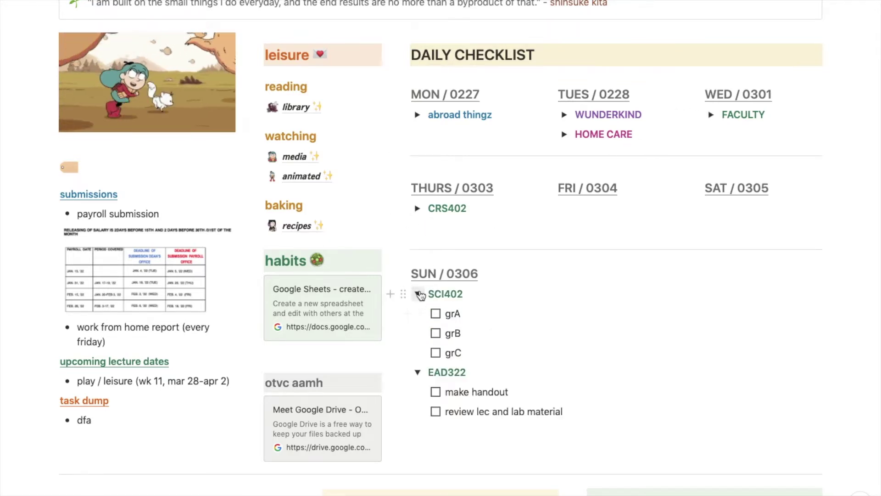
left_click(419, 294)
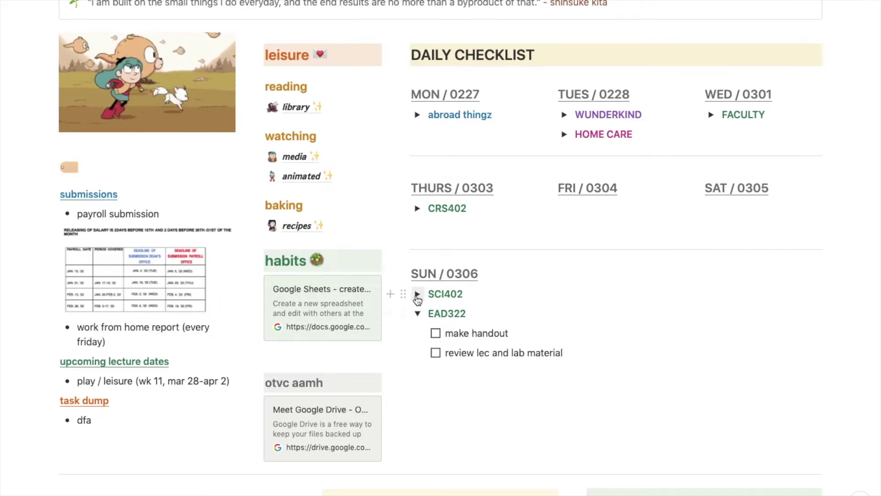
left_click(418, 294)
Step: Expand Wednesday's FACULTY toggle and uncheck its payroll task
left_click(712, 115)
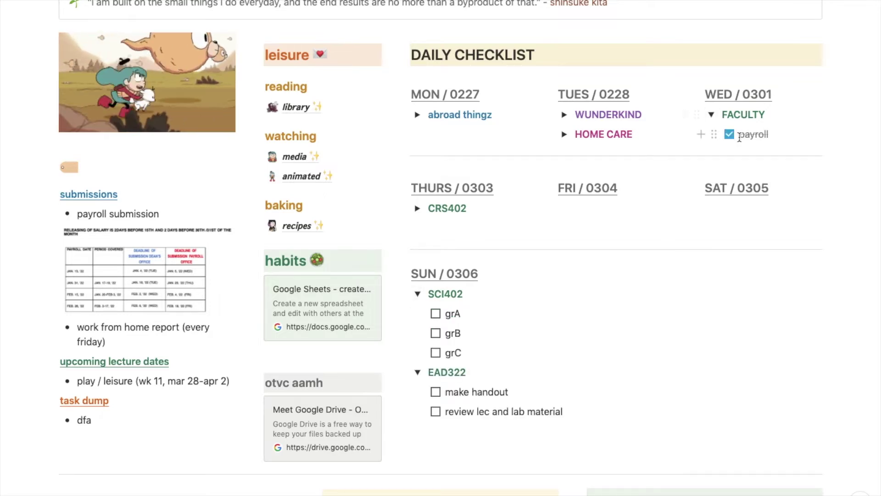
left_click(729, 134)
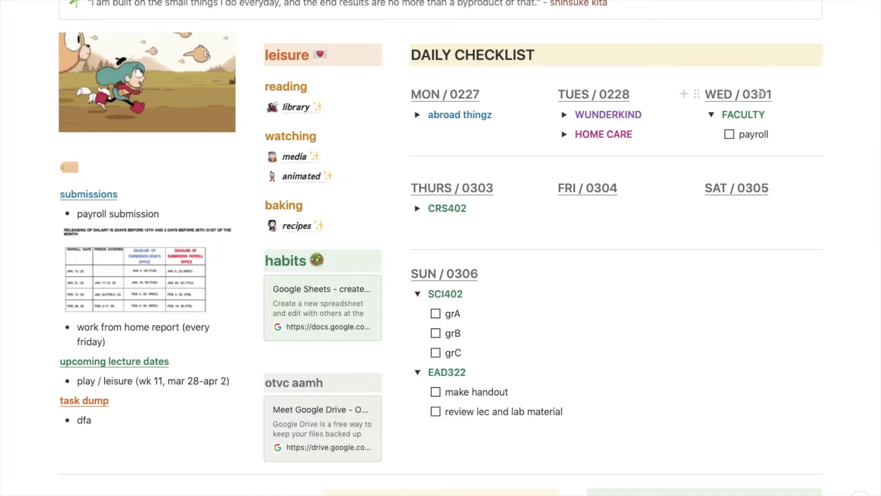
key("Escape")
left_click(782, 94)
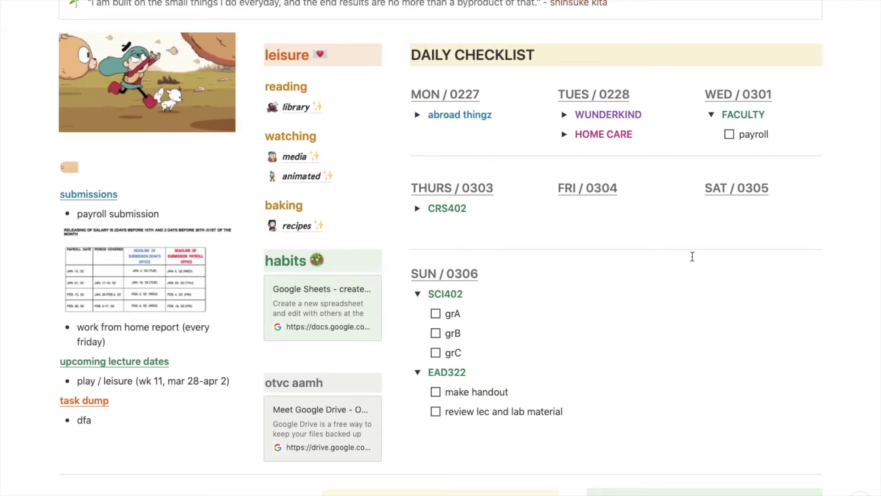
Step: Review the home page from its cover down to Sunday's tasks in the daily checklist
scroll(692, 256, "up", 7)
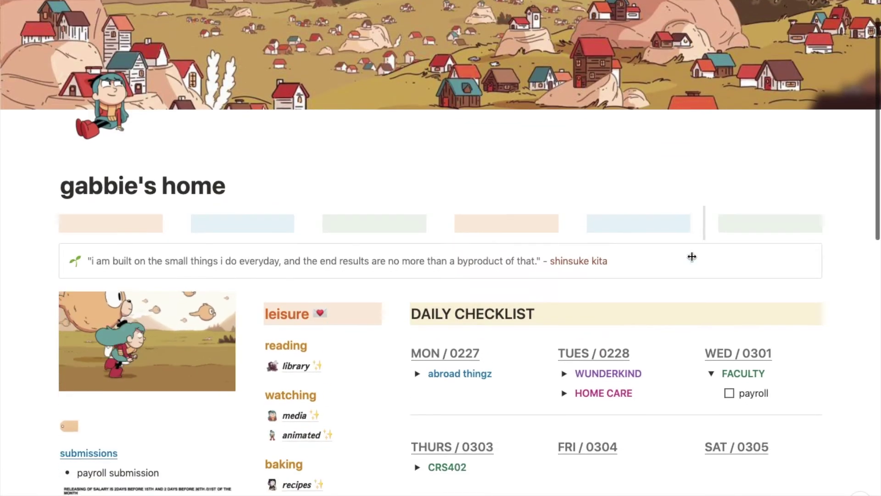
scroll(692, 256, "down", 3)
scroll(692, 256, "down", 2)
scroll(693, 256, "up", 5)
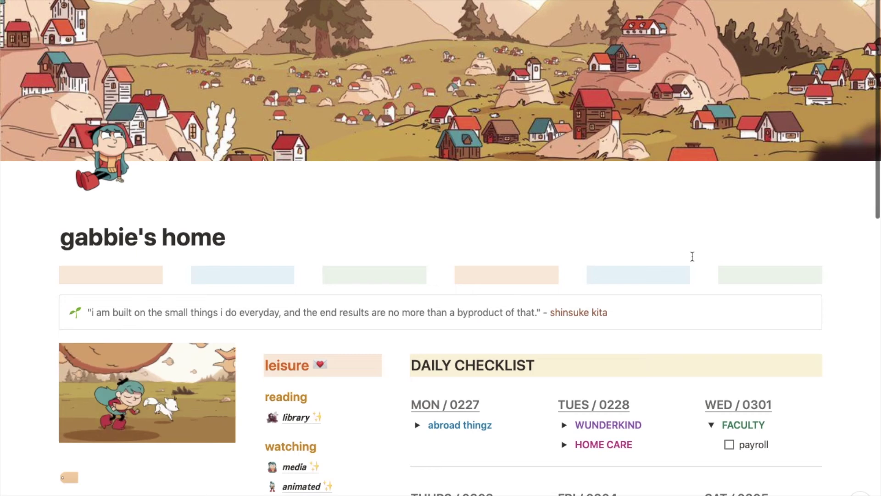
scroll(692, 256, "down", 8)
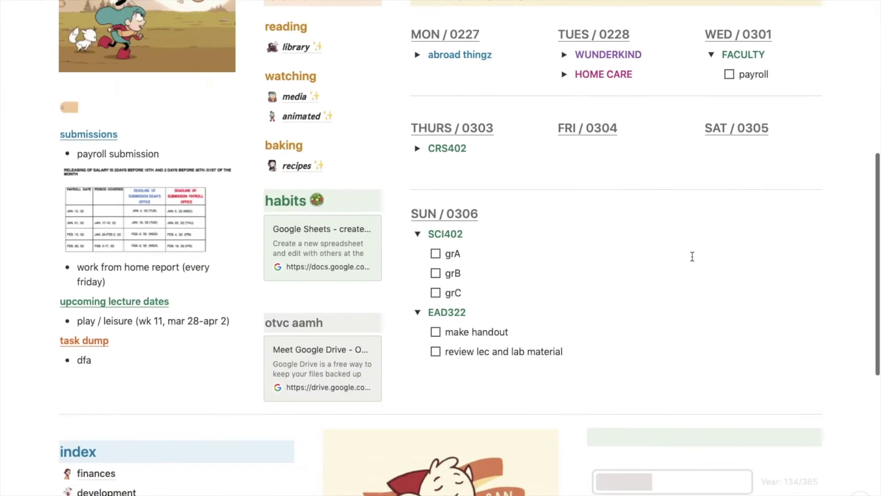
scroll(693, 256, "up", 1)
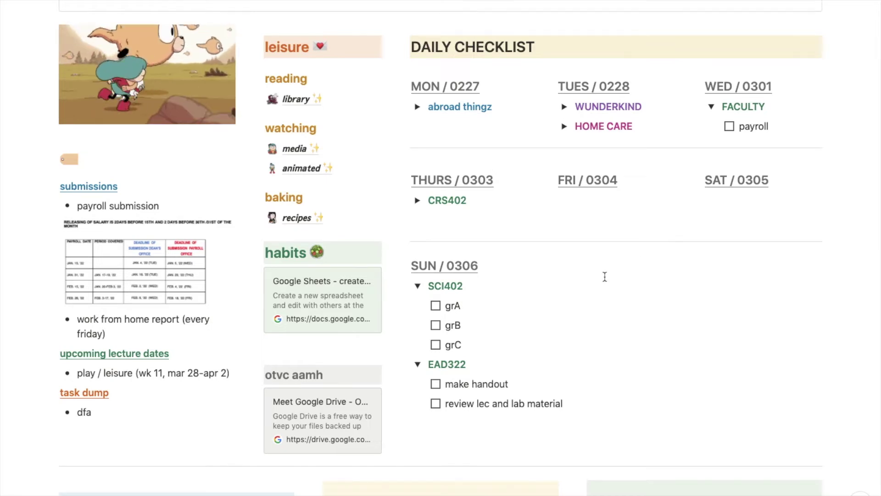
scroll(575, 294, "down", 1)
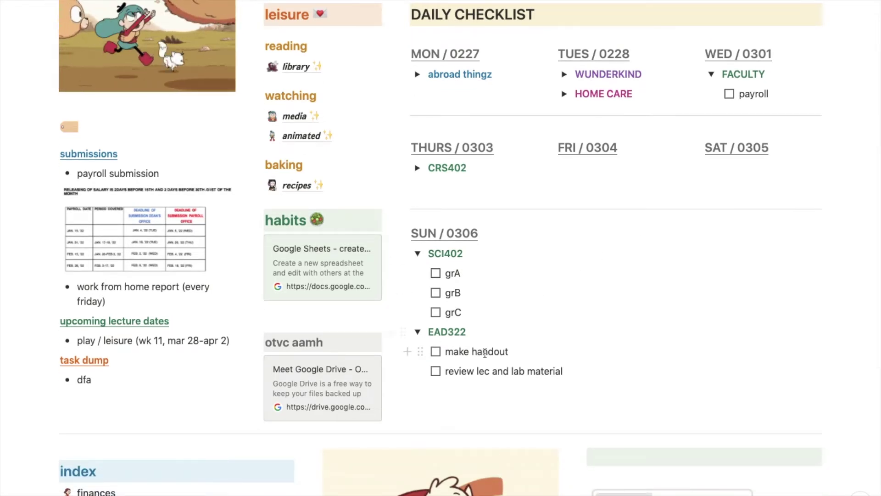
Step: Examine the home page from its cover through the daily checklist to the index links, encouragement image and progress bars
scroll(483, 352, "down", 6)
scroll(487, 358, "down", 2)
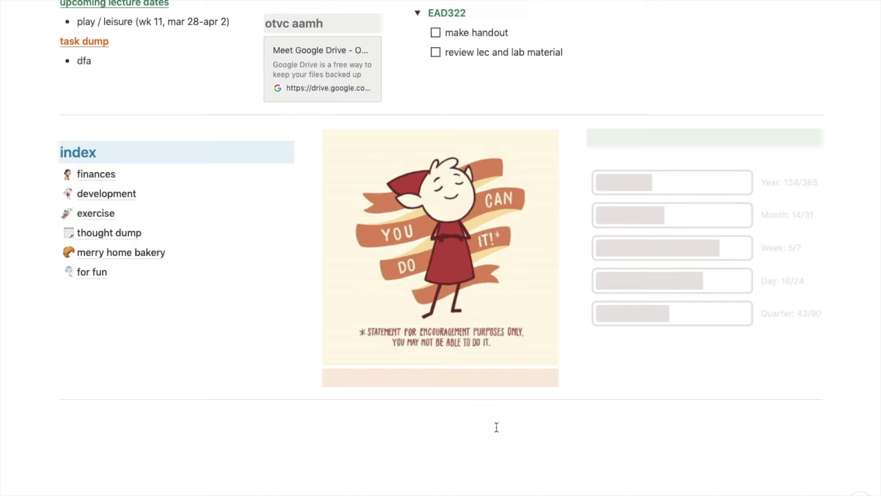
scroll(497, 426, "up", 1)
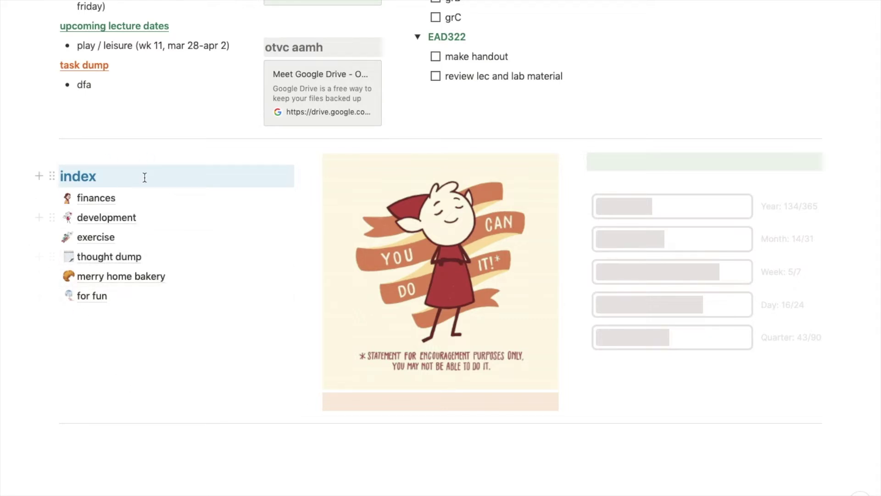
scroll(150, 353, "up", 10)
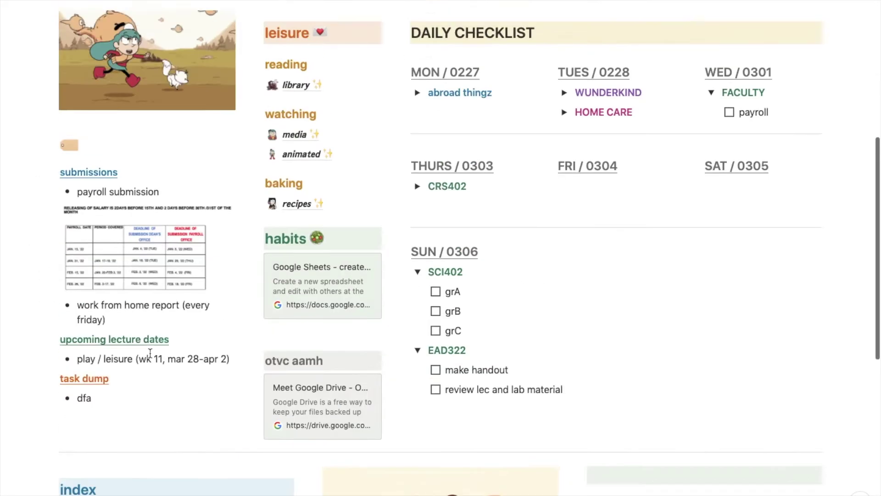
scroll(191, 393, "down", 9)
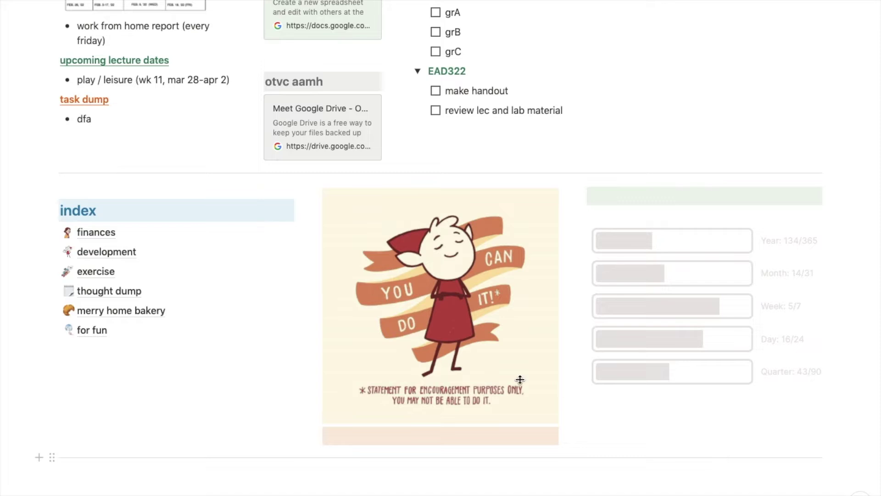
scroll(500, 382, "up", 3)
scroll(499, 382, "up", 7)
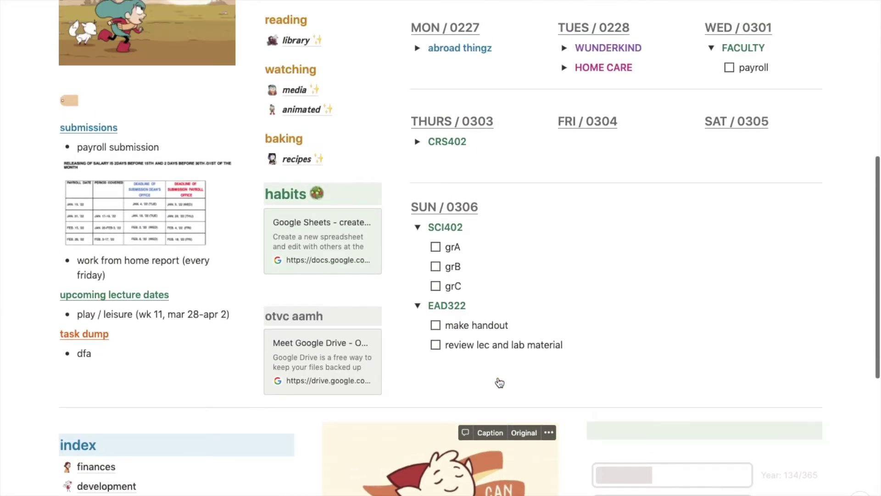
scroll(499, 377, "down", 1)
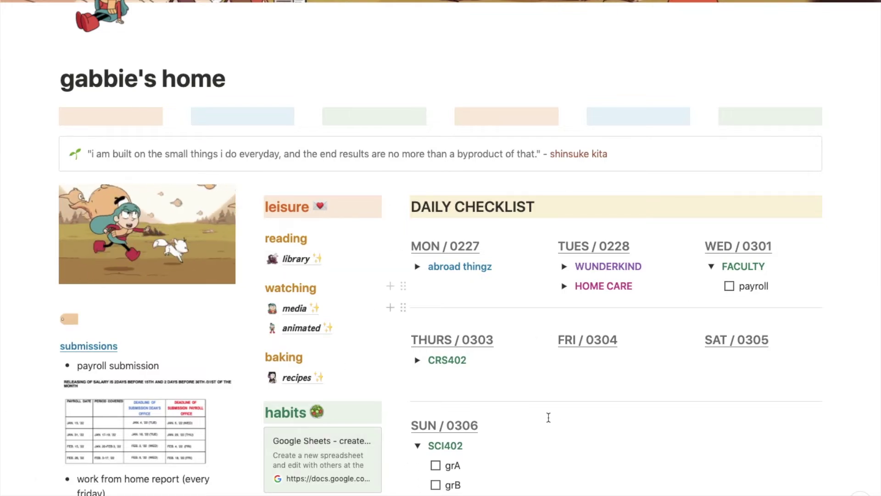
scroll(564, 411, "down", 7)
scroll(564, 411, "up", 5)
scroll(565, 412, "up", 6)
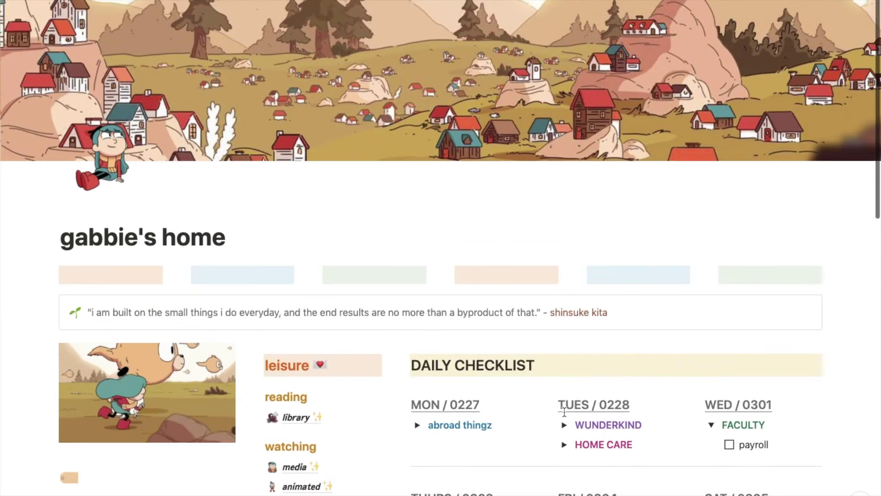
scroll(619, 243, "down", 10)
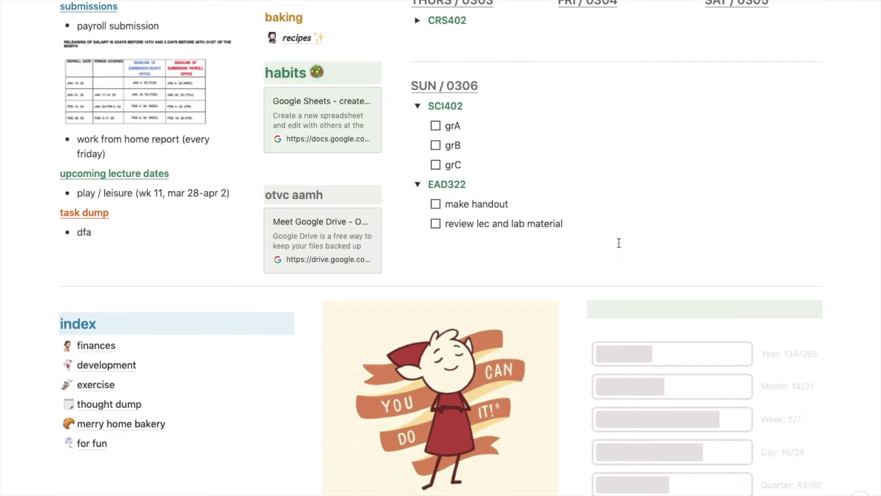
Step: Open the library page listed under reading in the home page's leisure section
scroll(619, 243, "up", 6)
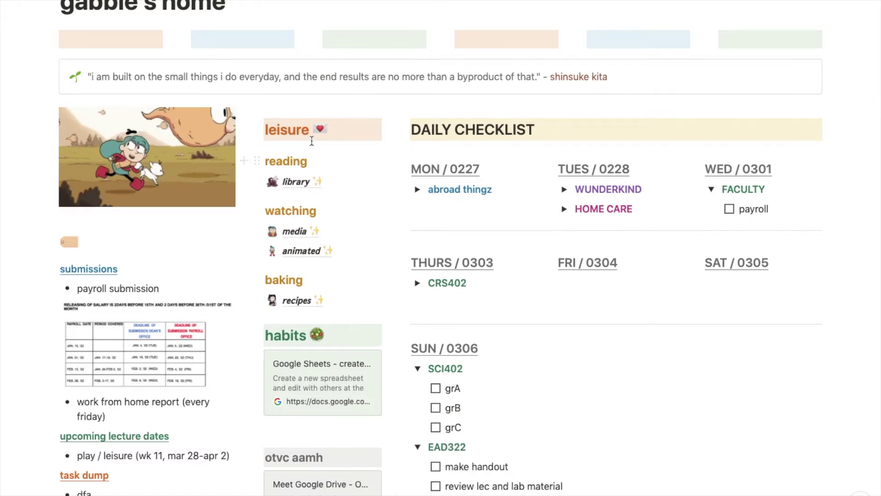
scroll(364, 149, "down", 1)
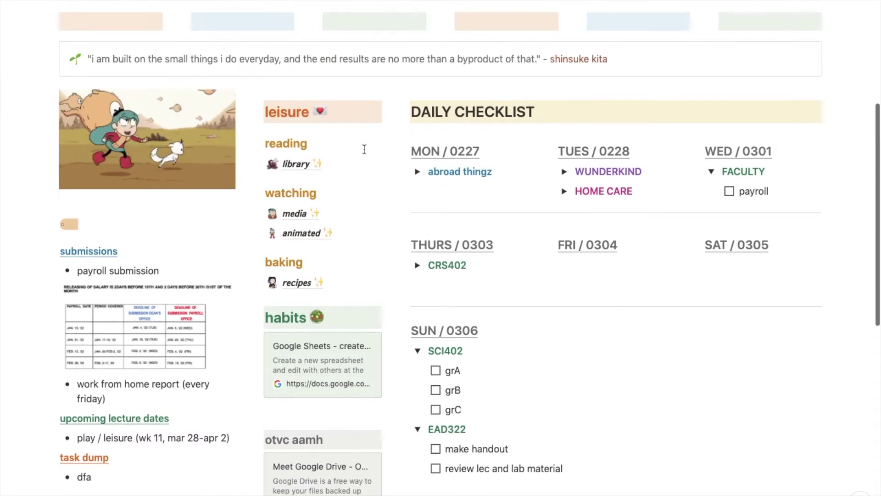
scroll(364, 149, "down", 1)
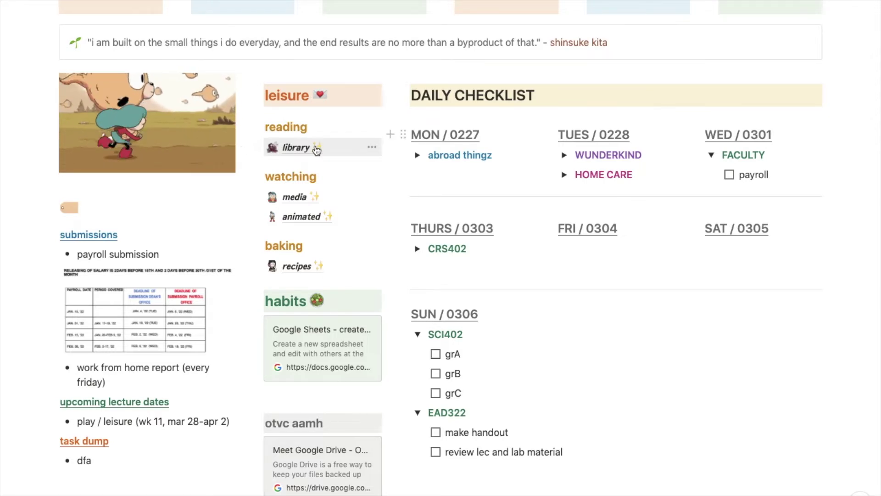
left_click(314, 150)
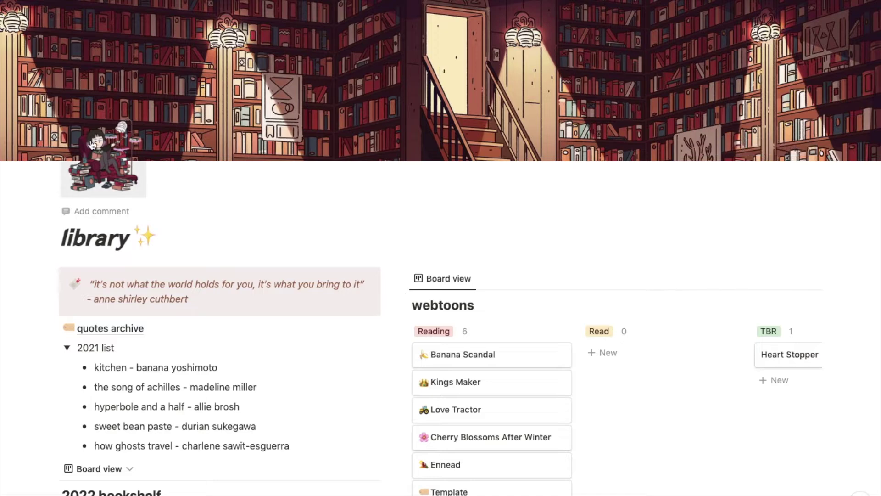
Step: Look over the library page's quote, 2021 list, 2022 bookshelf, tbr table, and webtoons and manga boards
mouse_move(3, 106)
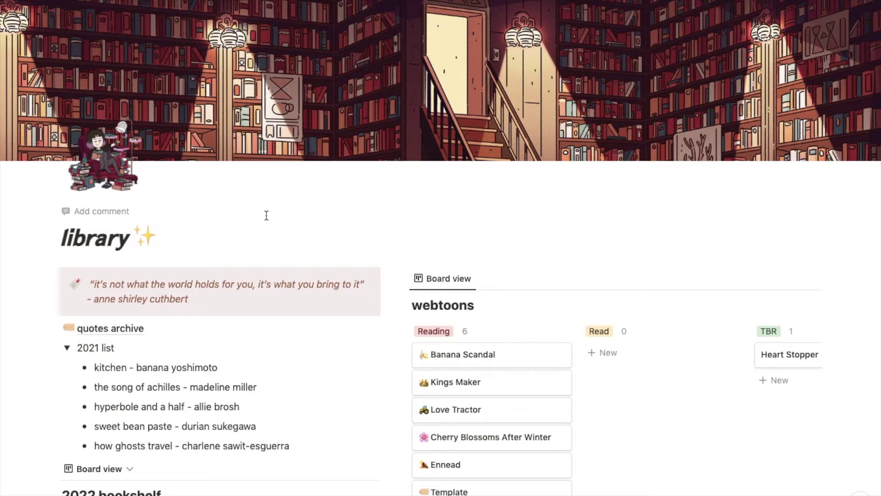
scroll(249, 338, "down", 2)
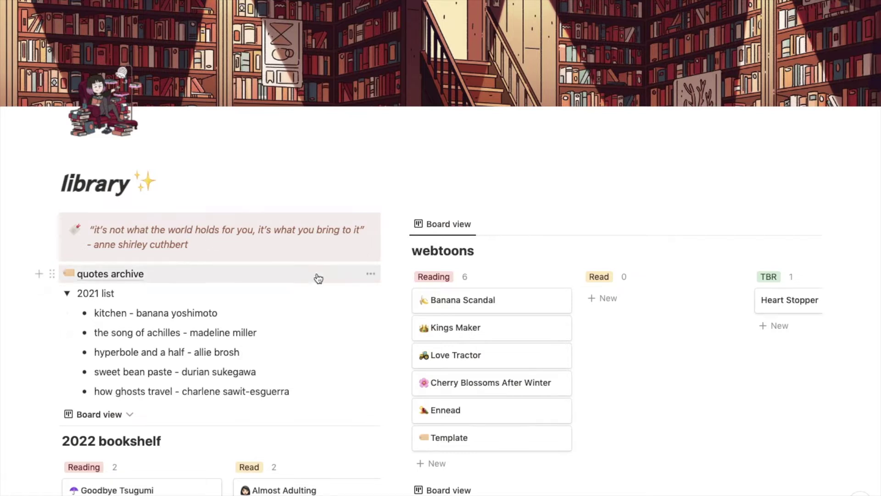
scroll(318, 278, "down", 3)
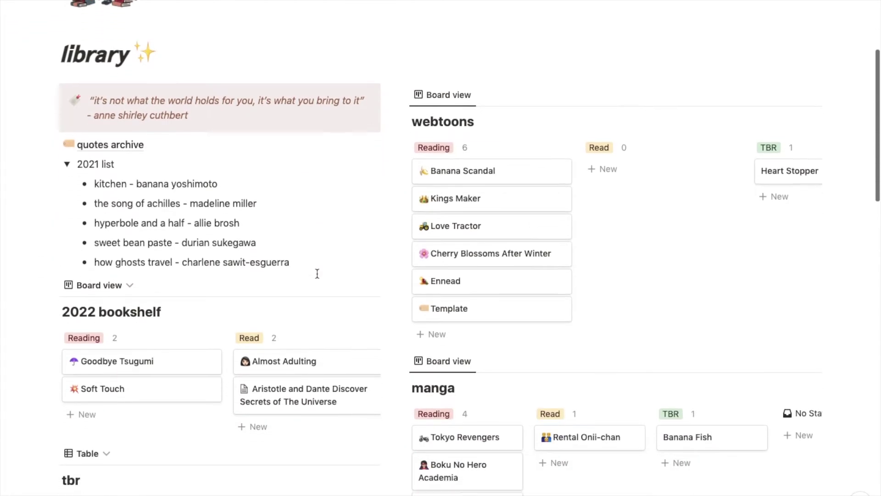
scroll(317, 274, "down", 11)
scroll(316, 274, "down", 8)
scroll(317, 275, "up", 15)
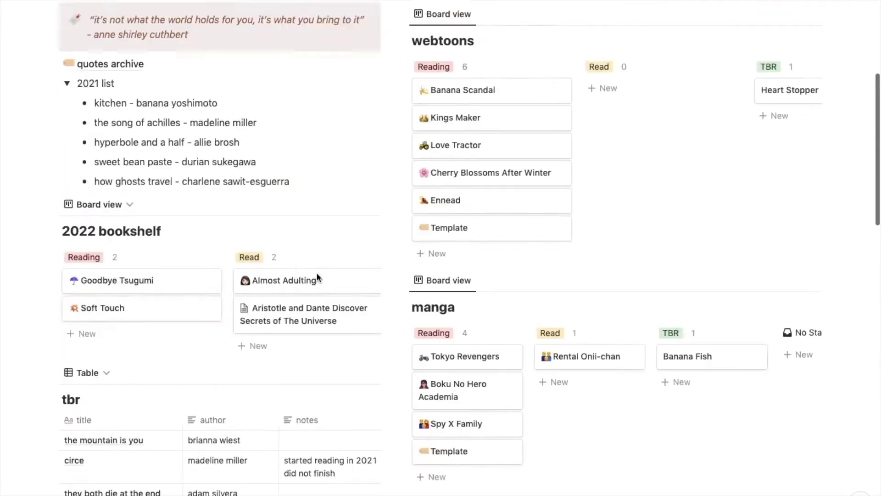
scroll(316, 274, "up", 8)
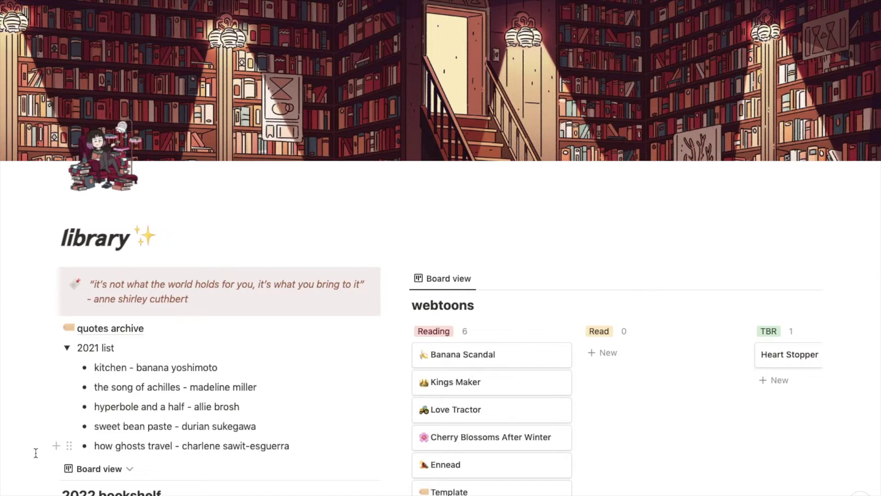
Step: Open the quotes archive page from the library page
scroll(233, 348, "down", 2)
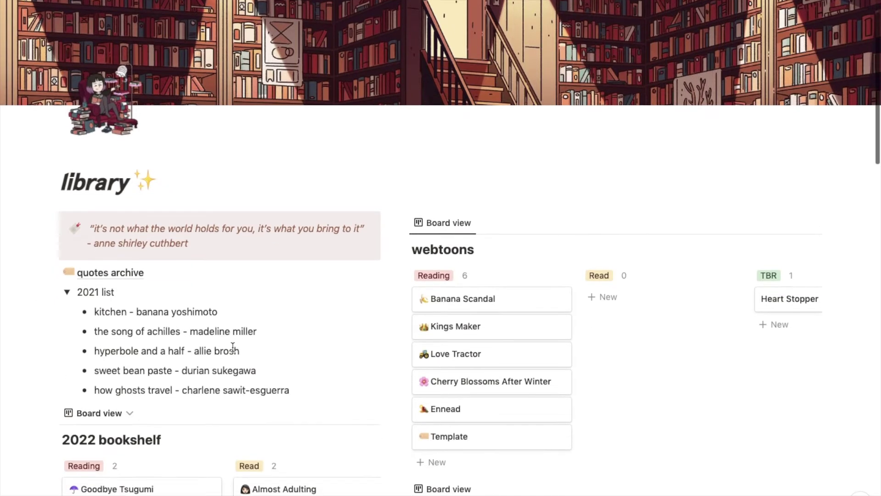
scroll(232, 348, "down", 1)
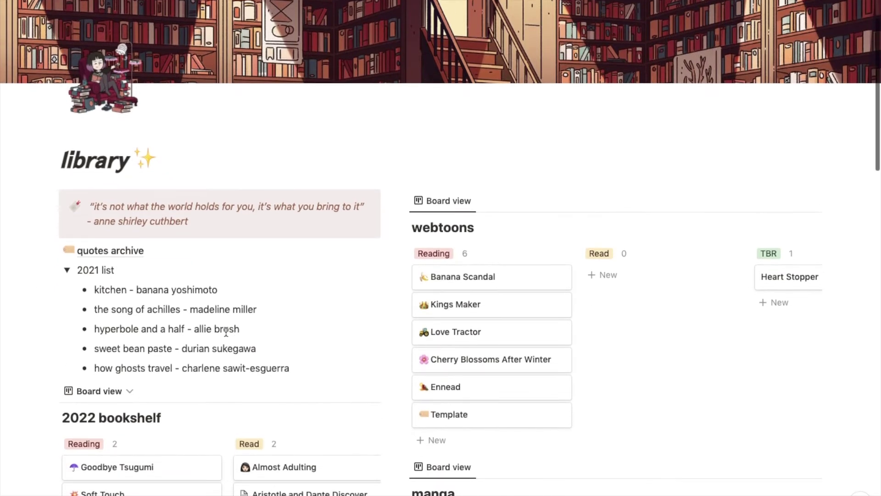
left_click(136, 251)
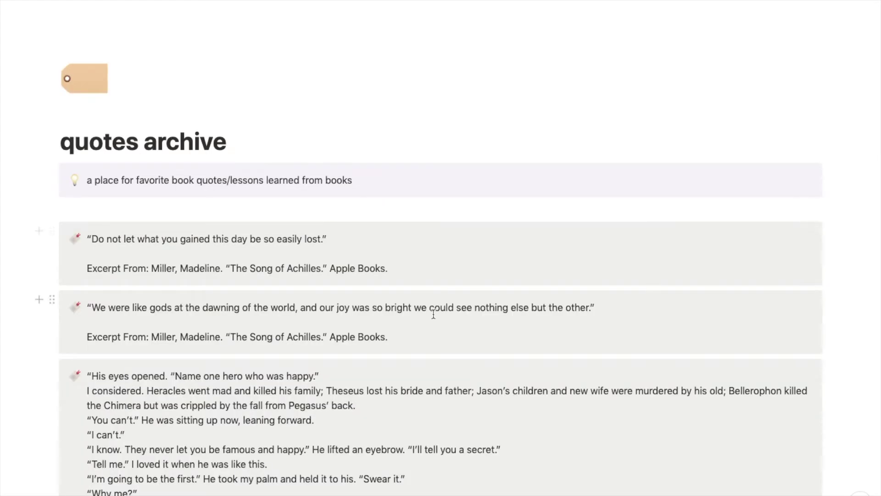
Step: Read through the saved book quotes in the quotes archive from beginning to end
scroll(433, 315, "down", 15)
scroll(433, 315, "up", 15)
scroll(306, 324, "down", 3)
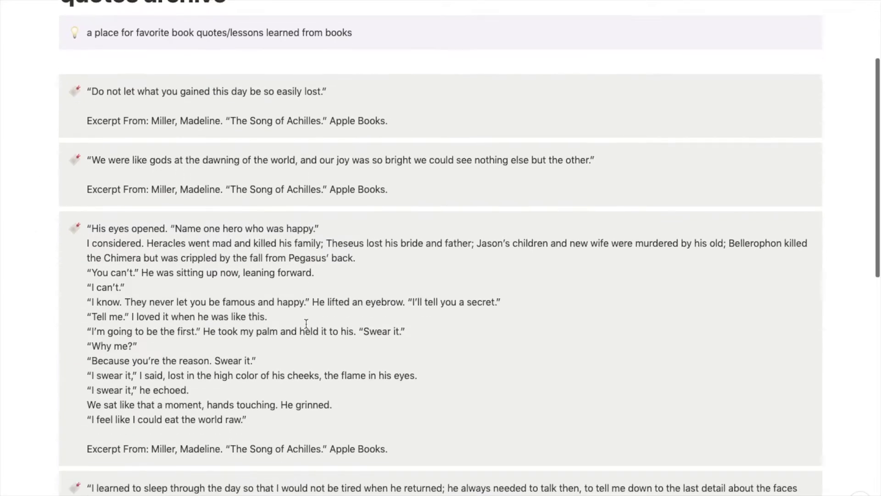
scroll(306, 324, "down", 7)
scroll(306, 324, "down", 4)
scroll(307, 317, "up", 14)
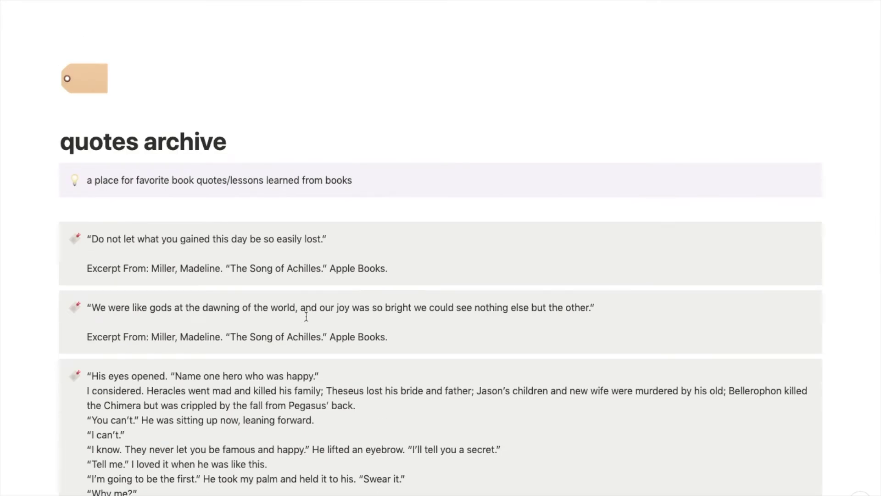
scroll(306, 317, "down", 14)
scroll(306, 317, "up", 14)
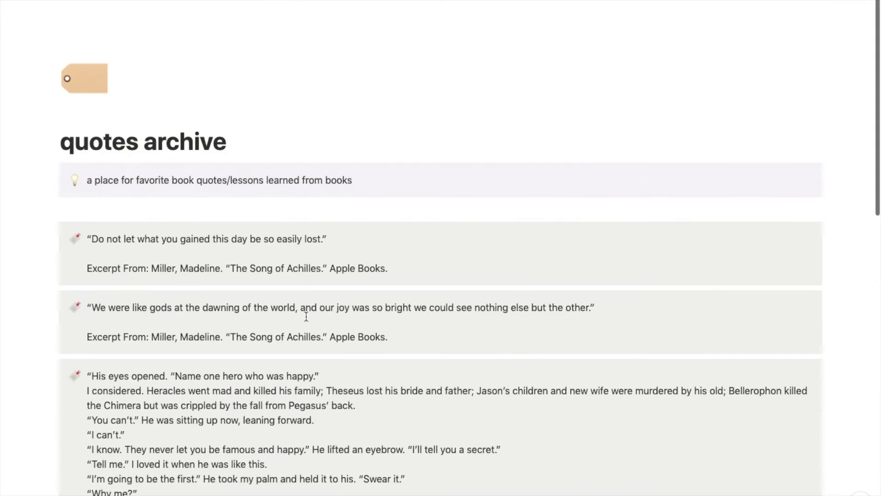
scroll(306, 317, "down", 14)
scroll(305, 315, "up", 14)
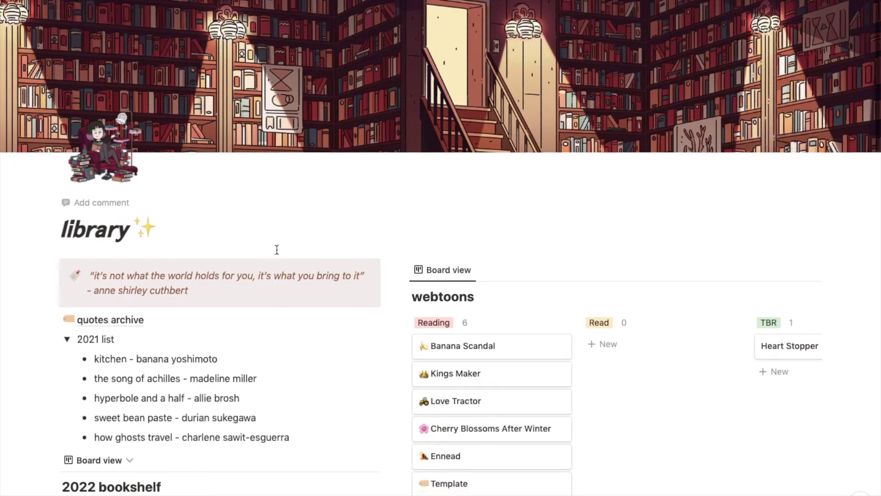
Step: Demonstrate the 2021 list toggle on the library page and leave it collapsed
scroll(276, 249, "down", 2)
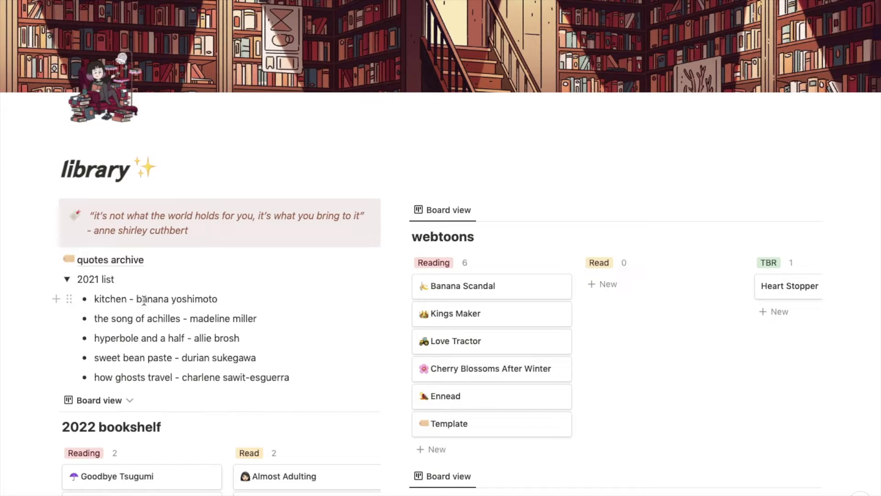
left_click(67, 279)
left_click(67, 279)
left_click(67, 279)
left_click(67, 280)
left_click(67, 280)
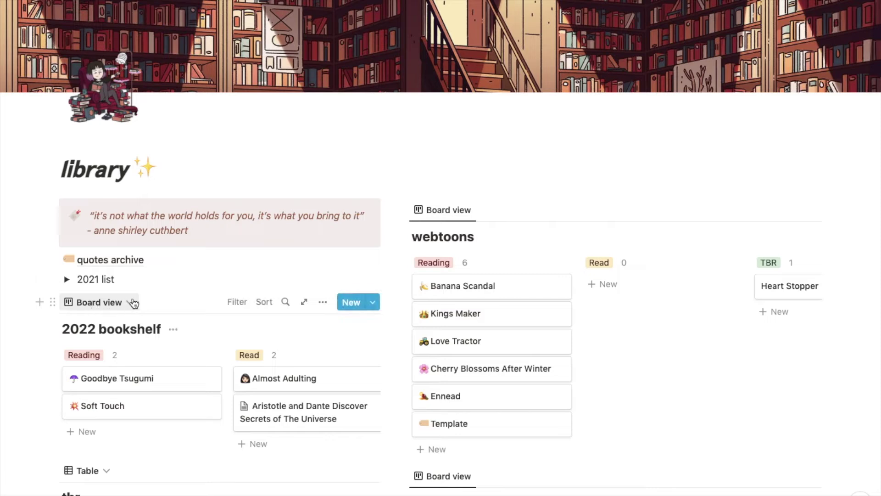
Step: Add a card named The Song of Achilles to the Reading column of the 2022 bookshelf board
scroll(159, 351, "down", 1)
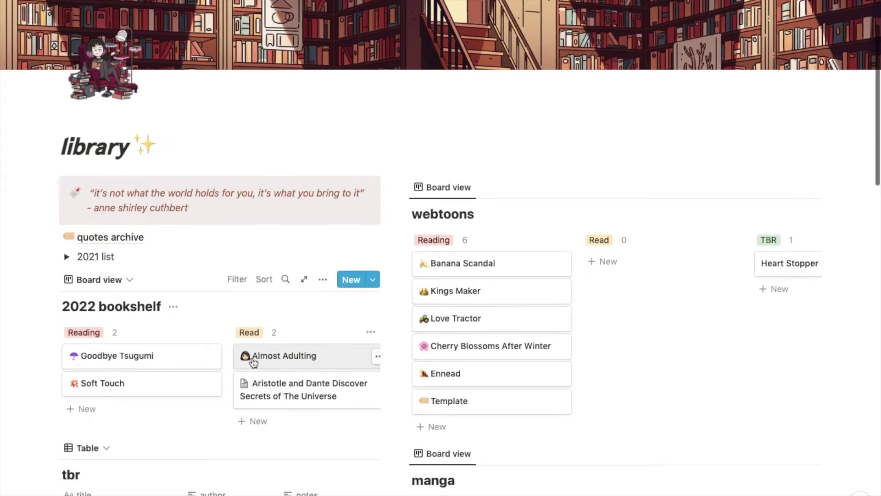
scroll(254, 363, "right", 2)
scroll(248, 360, "right", 2)
scroll(252, 360, "left", 3)
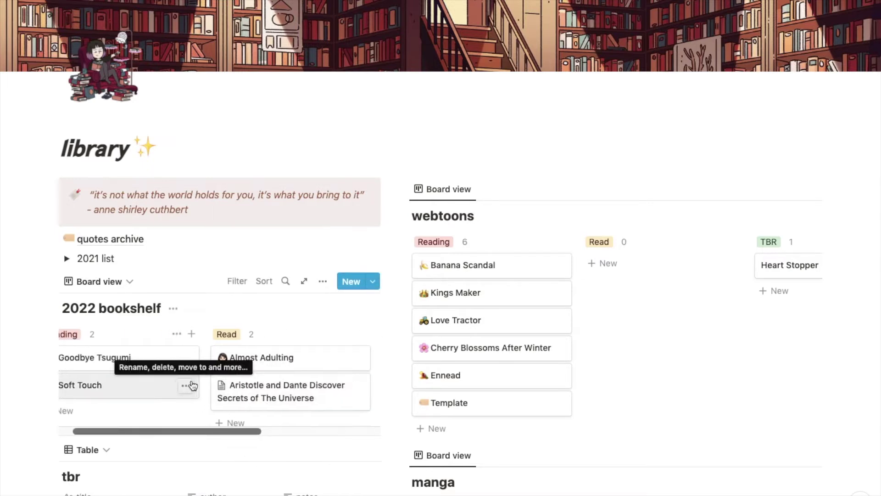
scroll(191, 386, "left", 1)
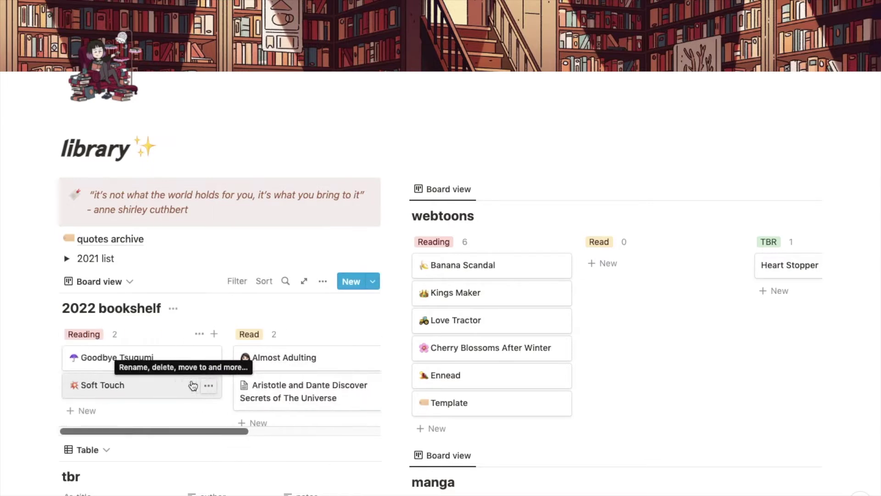
left_click(163, 416)
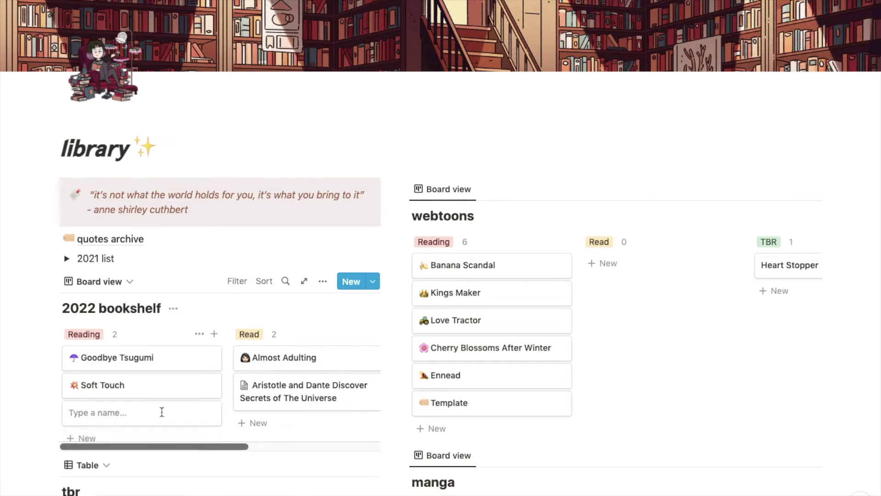
type("The Song of Achilles")
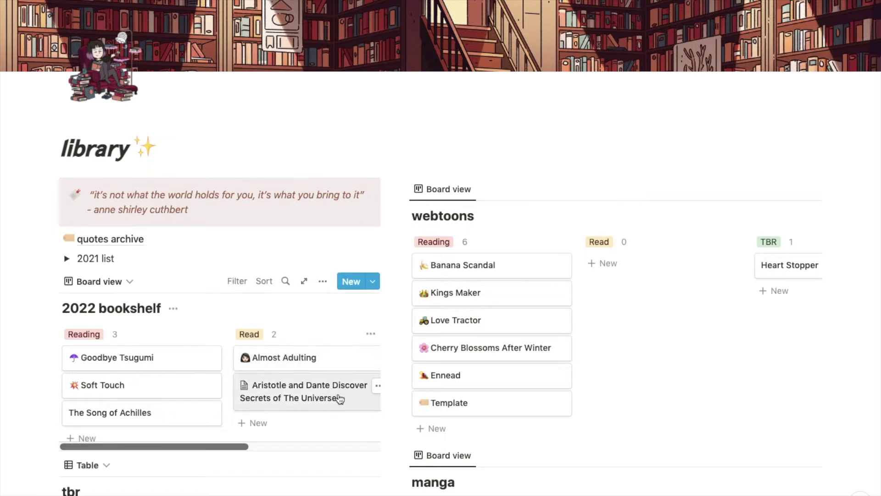
Step: Look across the 2022 bookshelf's Reading, Read and No Status columns and at the tbr table below the board
scroll(340, 399, "right", 2)
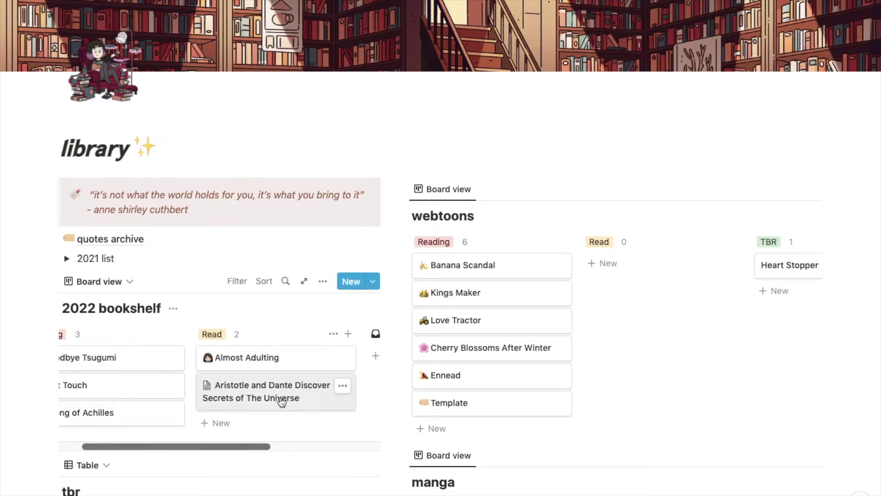
scroll(145, 363, "left", 2)
scroll(251, 389, "right", 4)
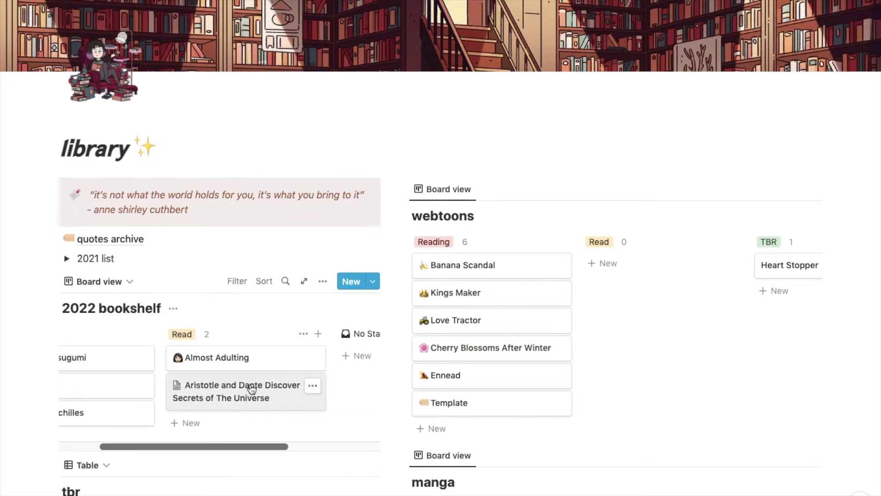
scroll(231, 384, "left", 4)
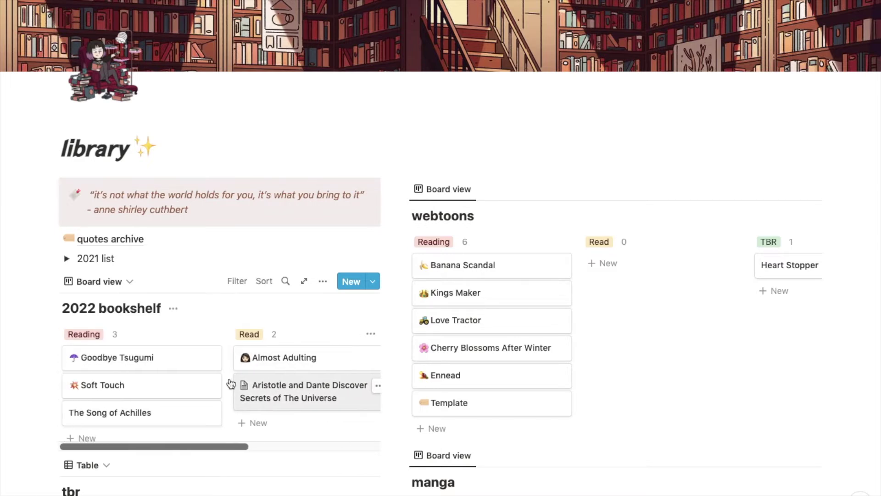
scroll(231, 383, "down", 5)
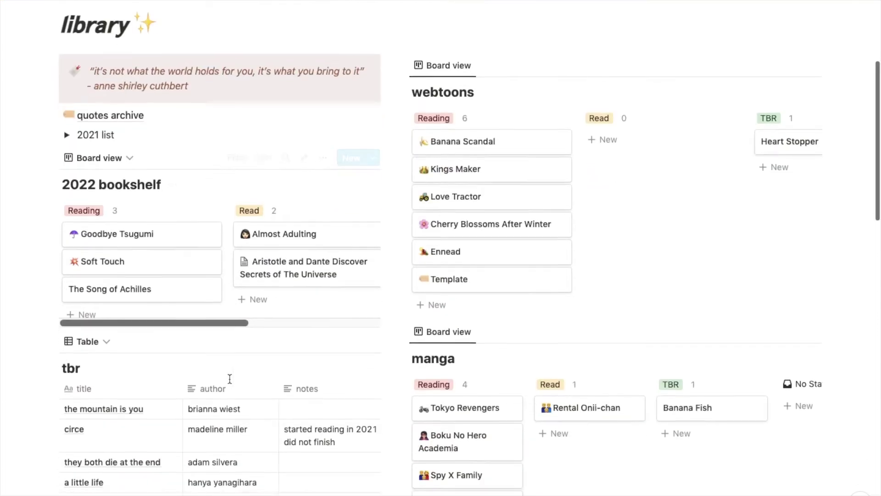
Step: Read through the titles, authors and notes in the library's tbr table from beginning to end
scroll(230, 379, "down", 6)
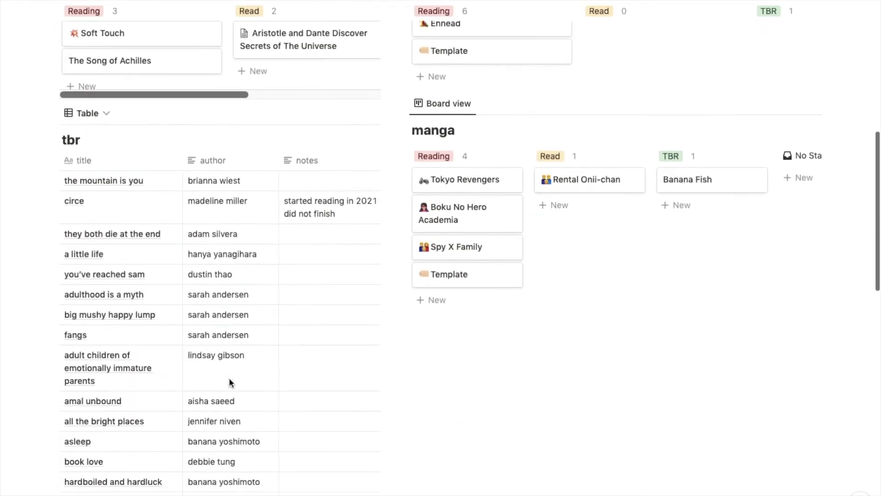
scroll(230, 377, "down", 12)
scroll(230, 378, "up", 9)
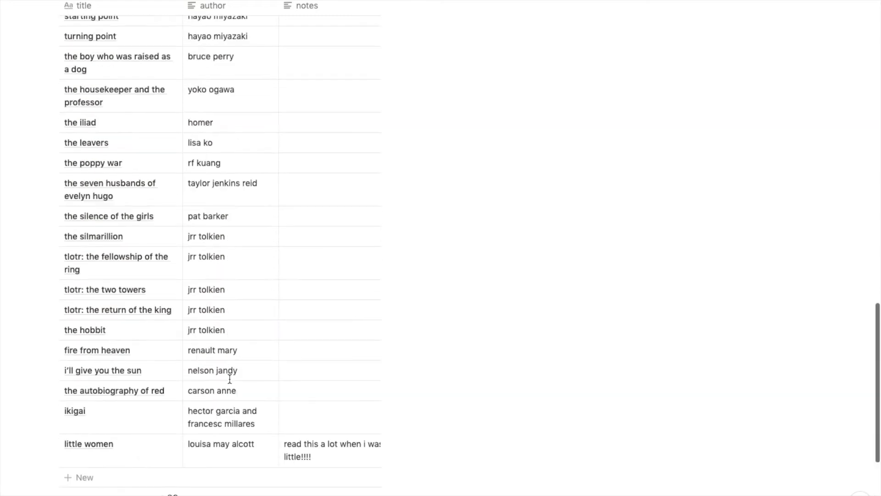
scroll(229, 378, "up", 12)
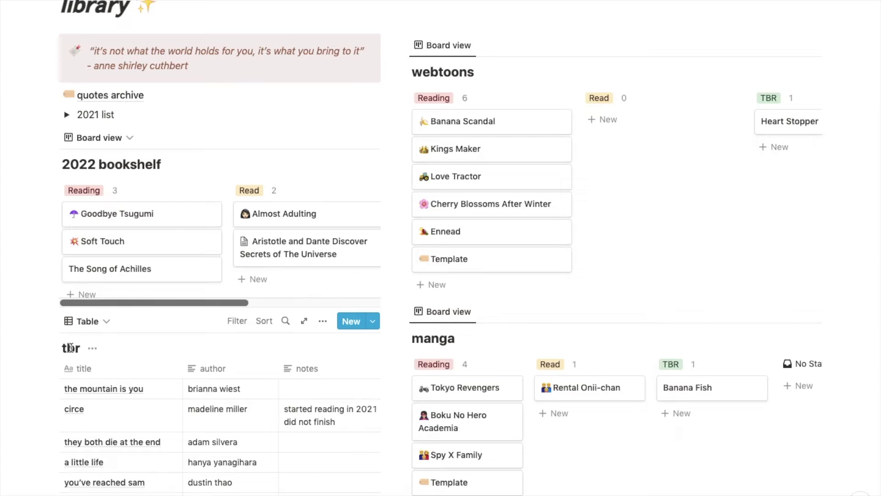
scroll(70, 348, "down", 16)
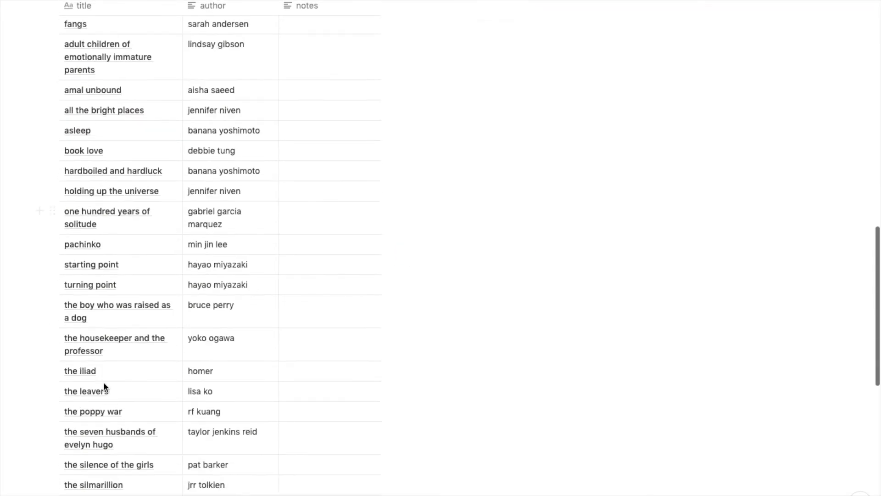
scroll(104, 387, "up", 15)
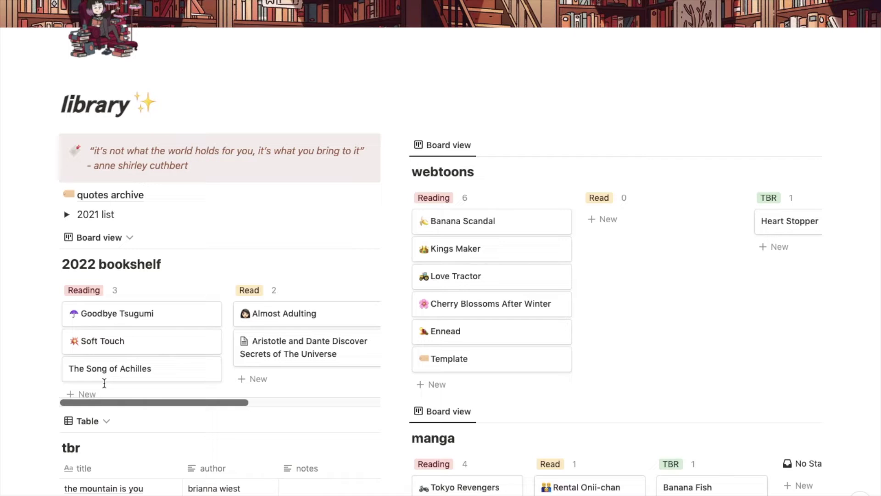
scroll(104, 382, "down", 4)
scroll(102, 390, "up", 2)
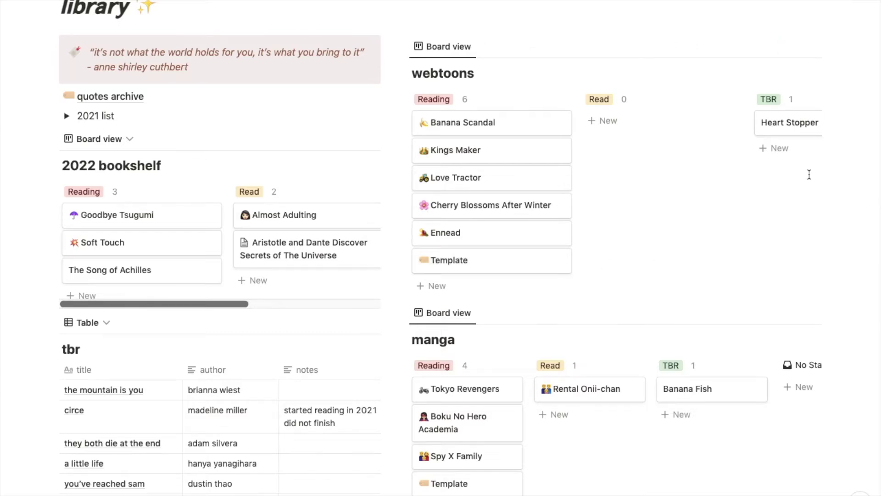
scroll(807, 173, "down", 10)
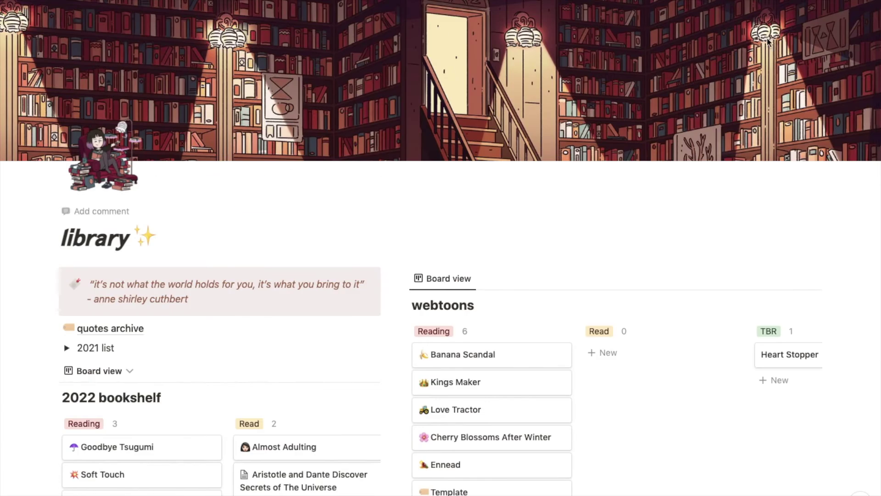
Step: Look across the Reading, Read and TBR columns of the webtoons board
scroll(664, 371, "down", 3)
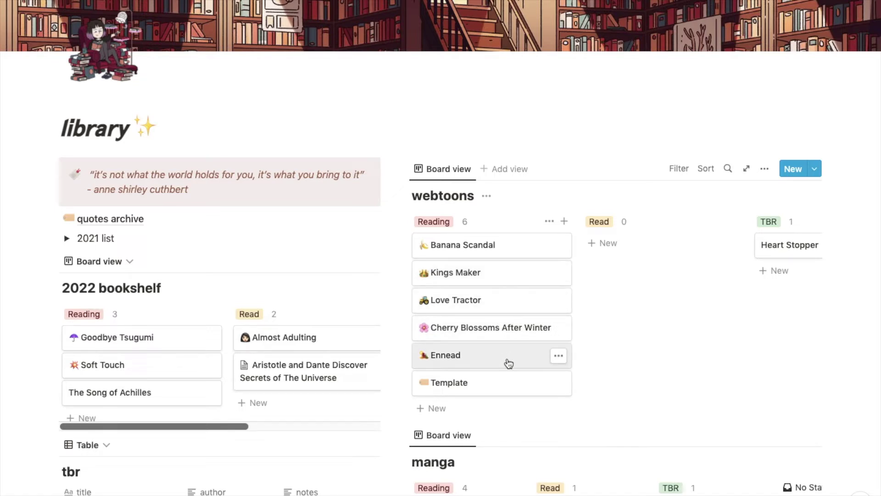
scroll(651, 258, "right", 5)
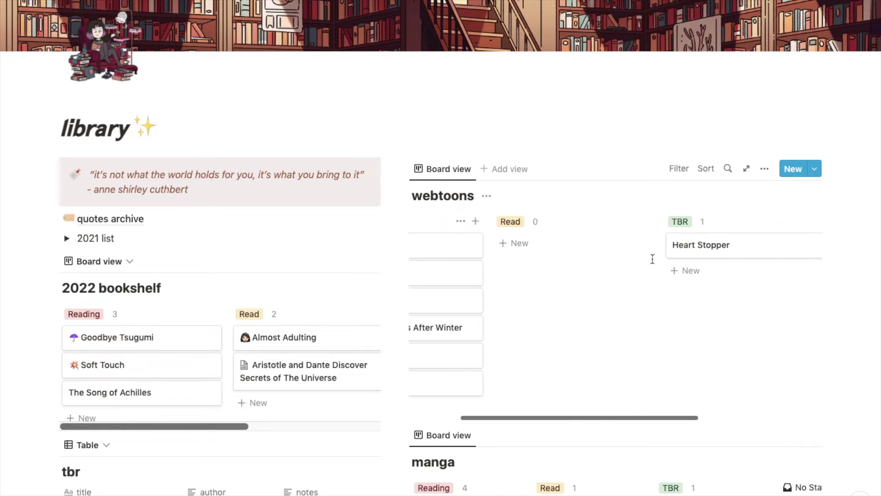
scroll(635, 254, "left", 5)
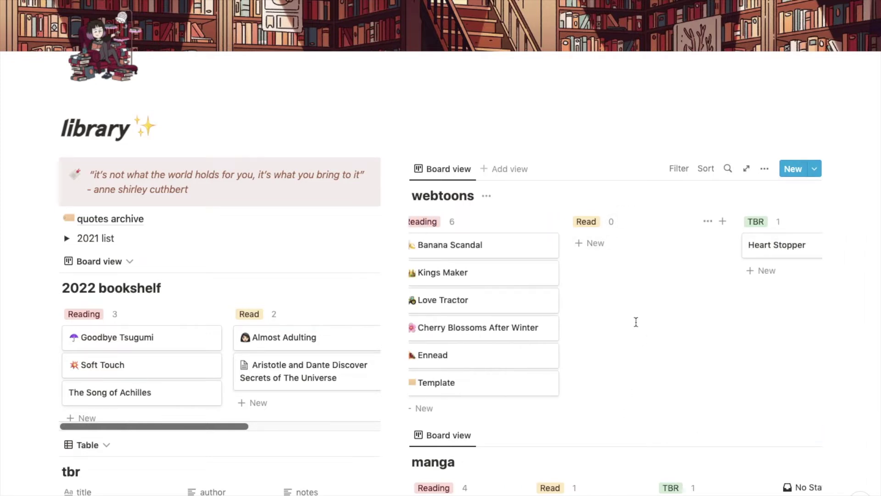
scroll(620, 327, "left", 1)
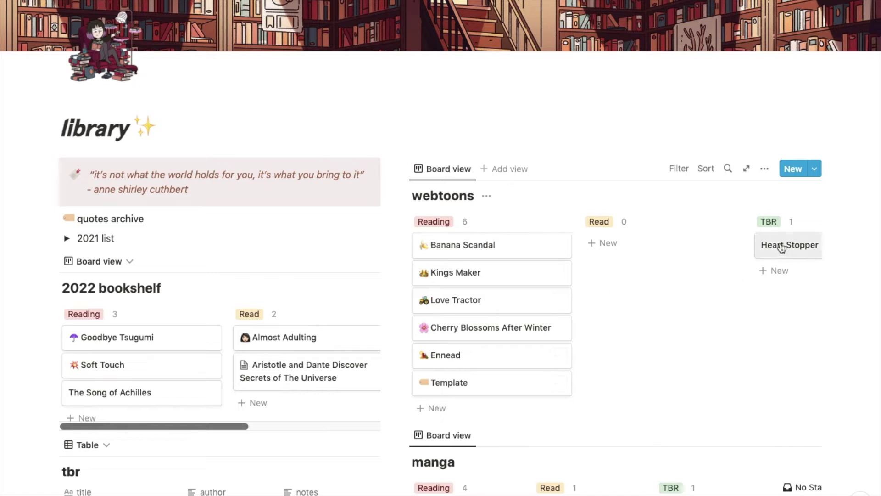
scroll(780, 246, "right", 3)
scroll(775, 243, "left", 3)
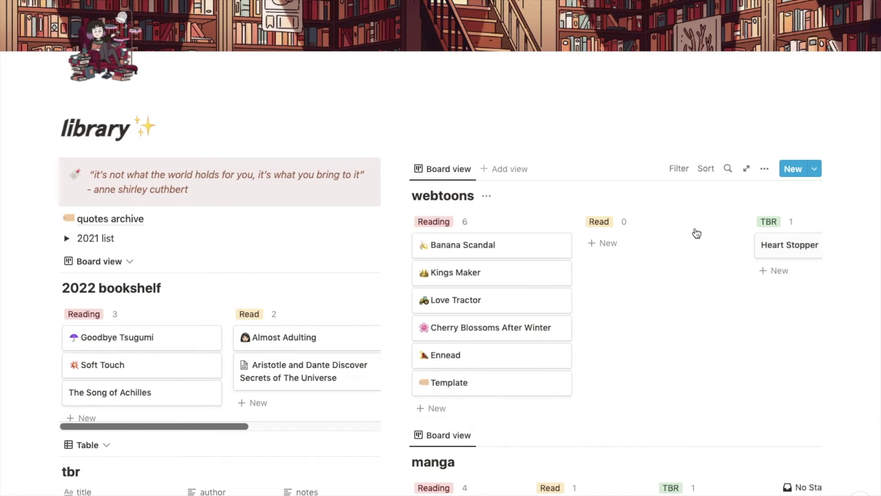
Step: Look across the Reading, Read, TBR and No Status columns of the manga board
scroll(683, 310, "down", 5)
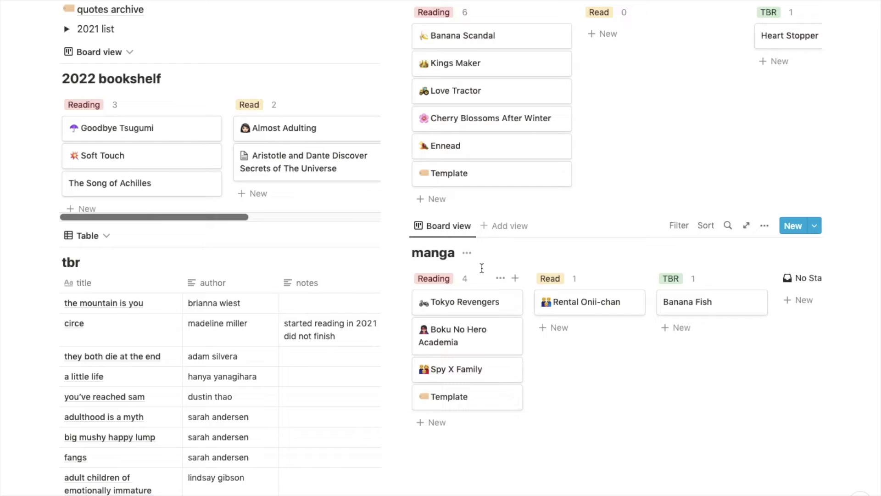
scroll(626, 316, "right", 2)
scroll(626, 316, "left", 2)
scroll(625, 316, "up", 3)
scroll(625, 338, "up", 1)
scroll(625, 338, "down", 6)
scroll(625, 338, "up", 4)
Step: Return to the home page and open the media page from its watching section
scroll(625, 338, "up", 8)
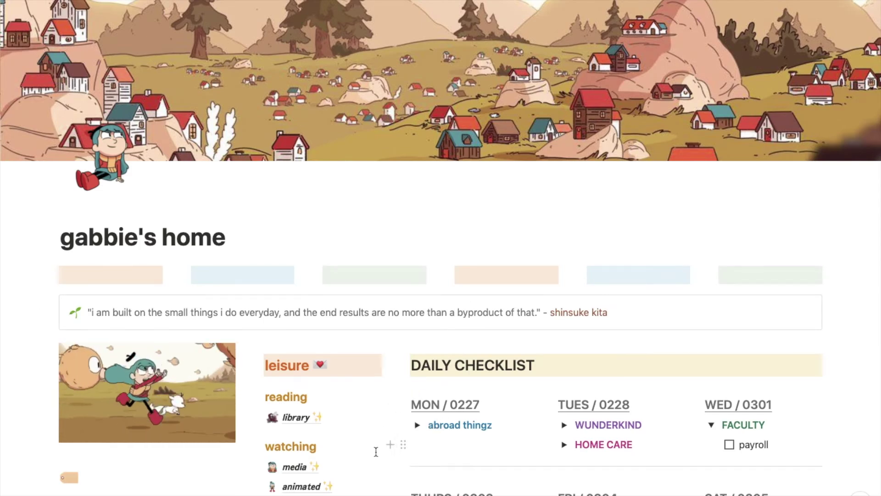
scroll(376, 451, "down", 5)
scroll(321, 344, "up", 1)
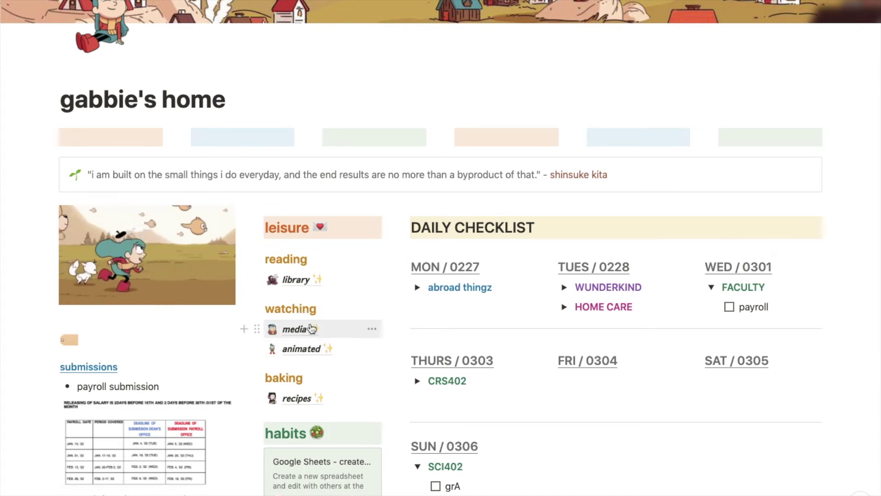
left_click(310, 329)
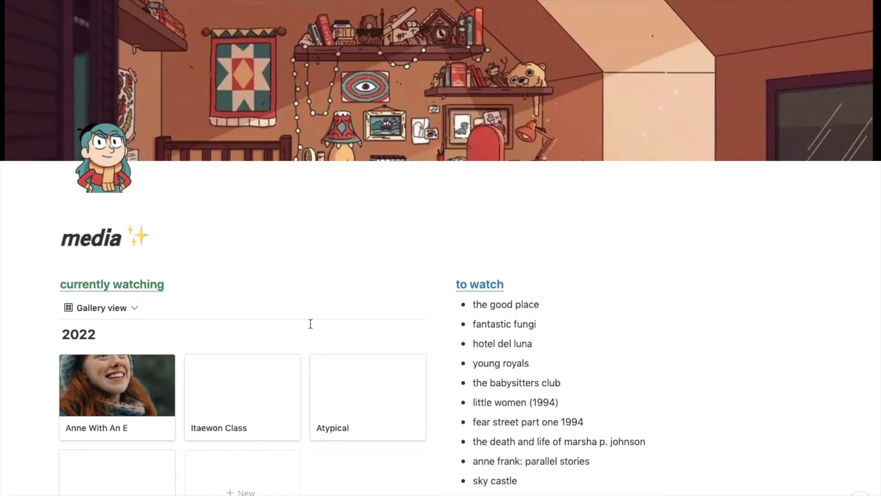
Step: Look over the media page's currently watching gallery, to watch list, watched gallery and 2020 to 2021 archive with its genre tags
scroll(310, 323, "down", 3)
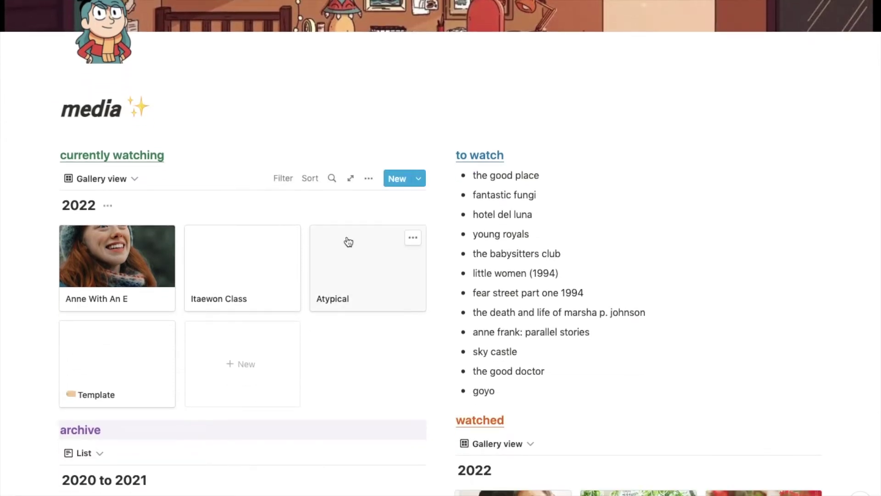
scroll(348, 241, "down", 7)
scroll(348, 241, "down", 6)
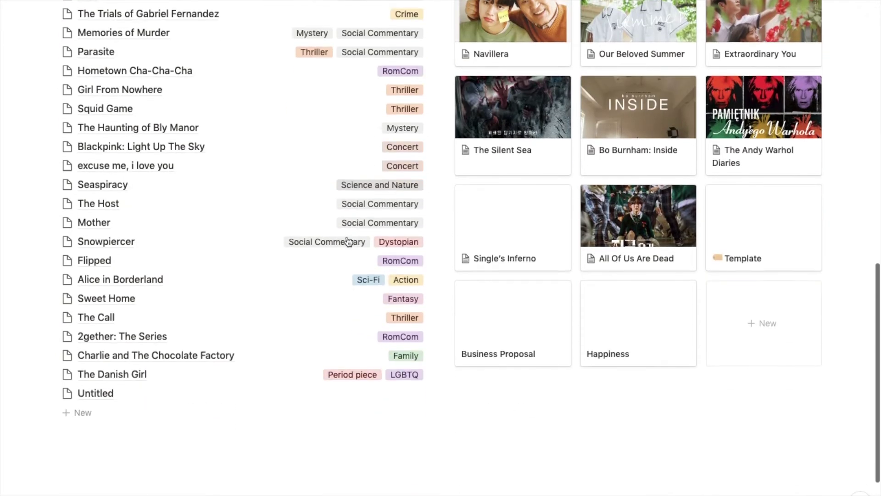
scroll(346, 242, "up", 15)
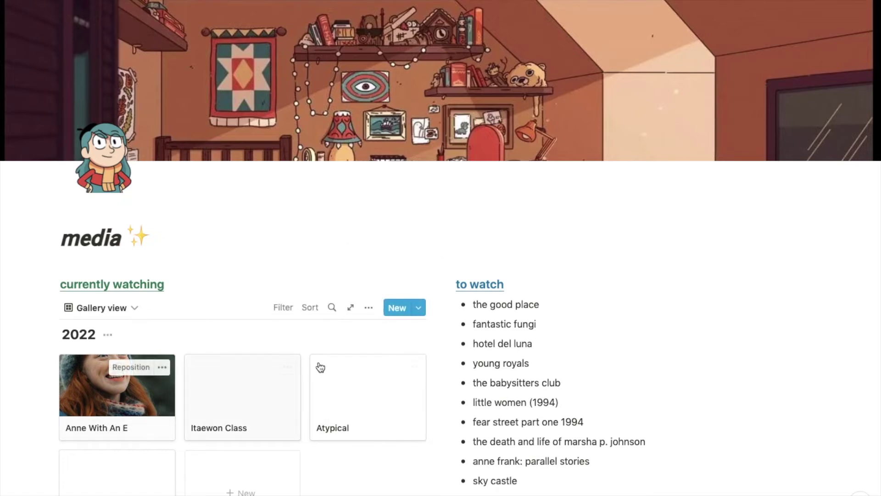
scroll(274, 297, "down", 3)
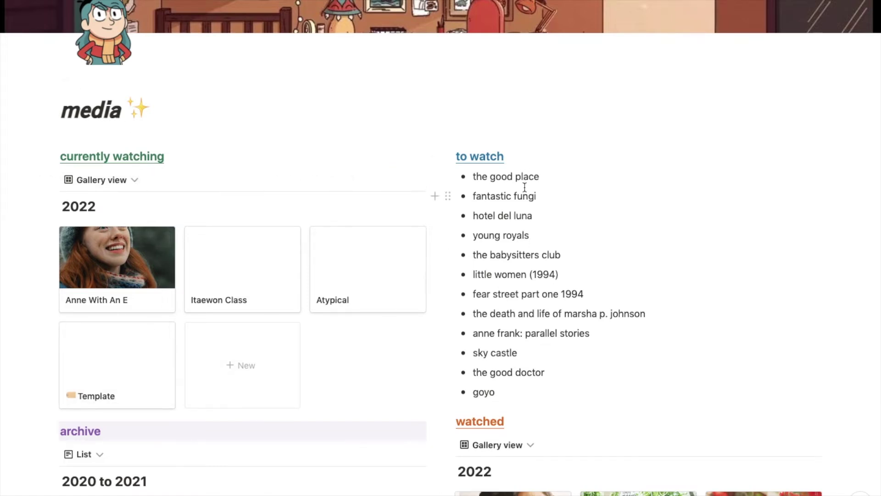
scroll(524, 187, "down", 5)
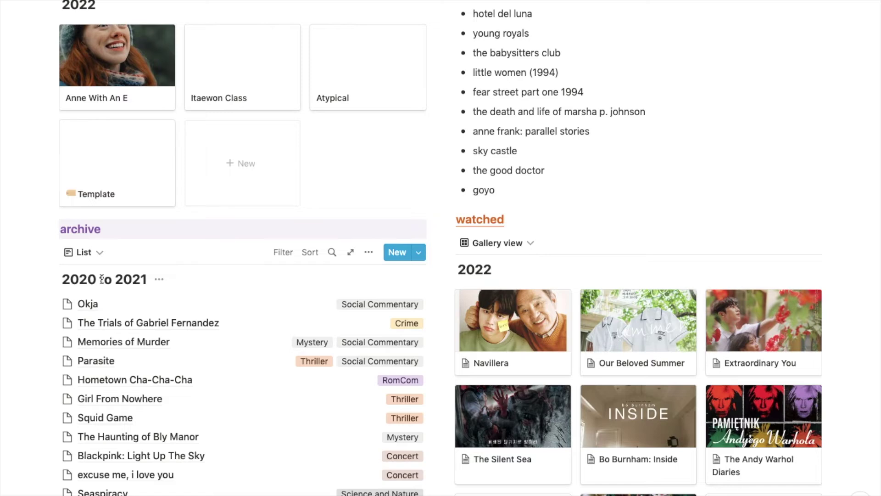
scroll(103, 281, "up", 3)
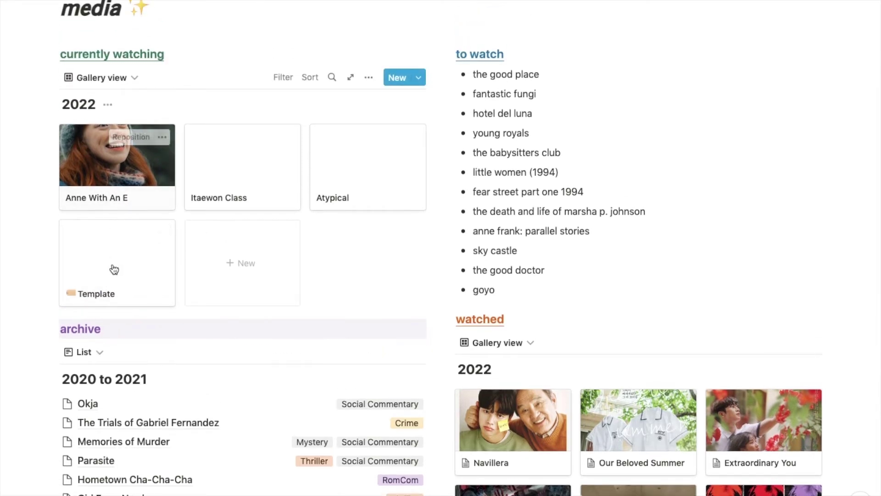
scroll(155, 329, "down", 4)
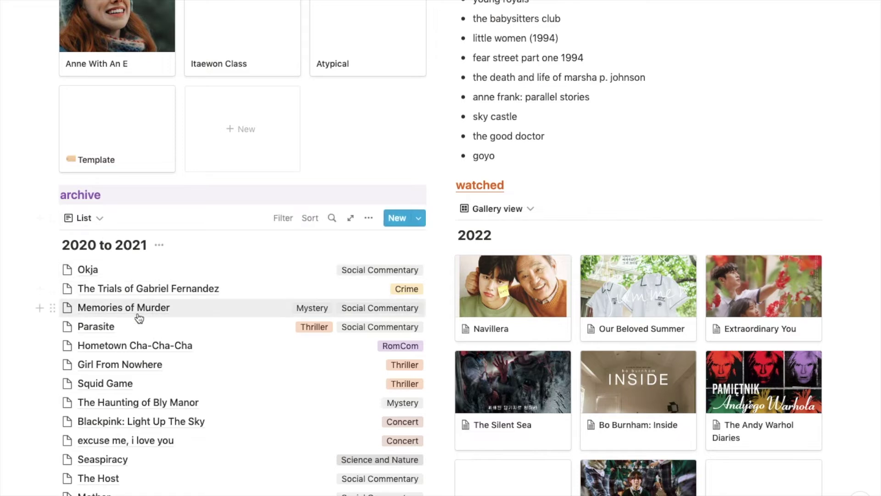
scroll(137, 321, "down", 1)
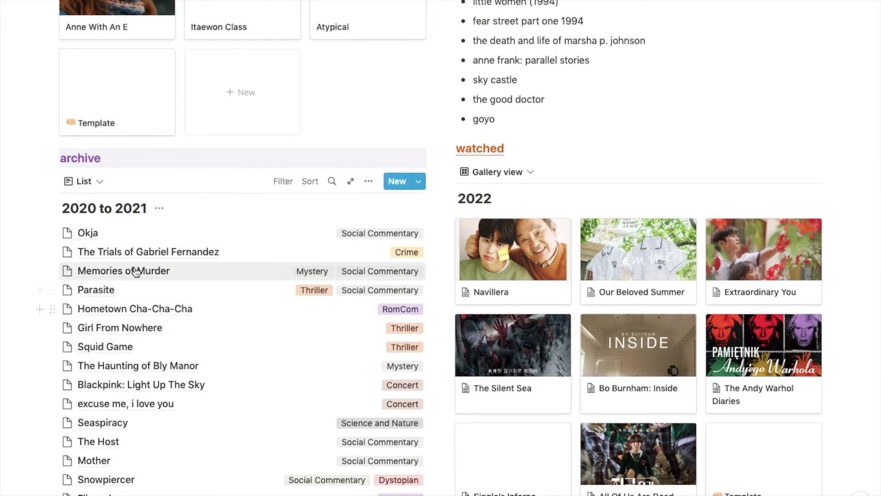
scroll(352, 329, "up", 1)
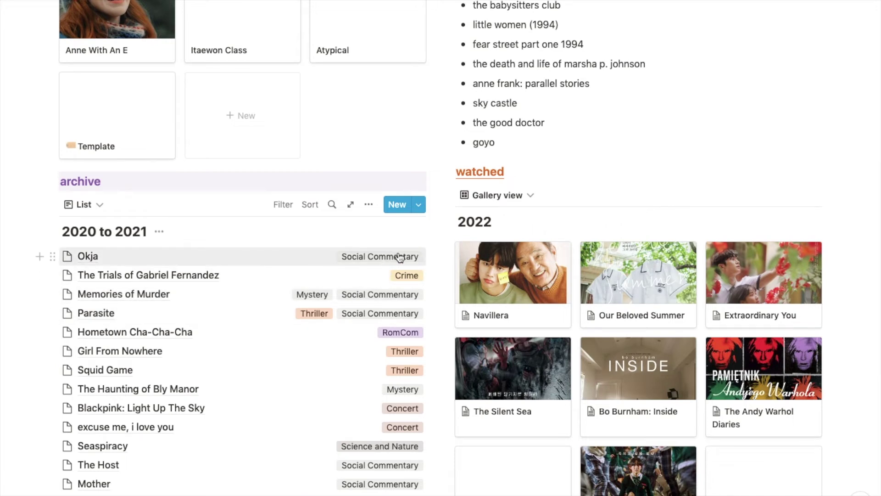
Step: Open the archive's Okja entry, view the available Genre options and close the entry without changing it
left_click(199, 255)
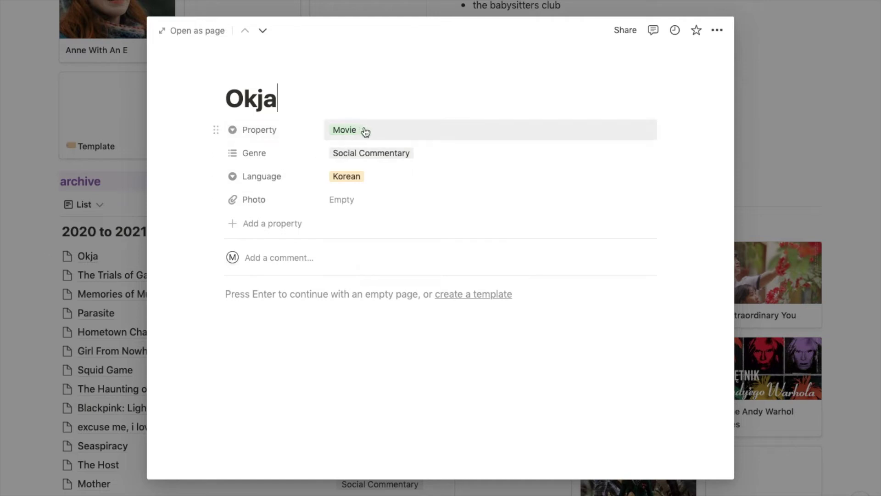
left_click(447, 151)
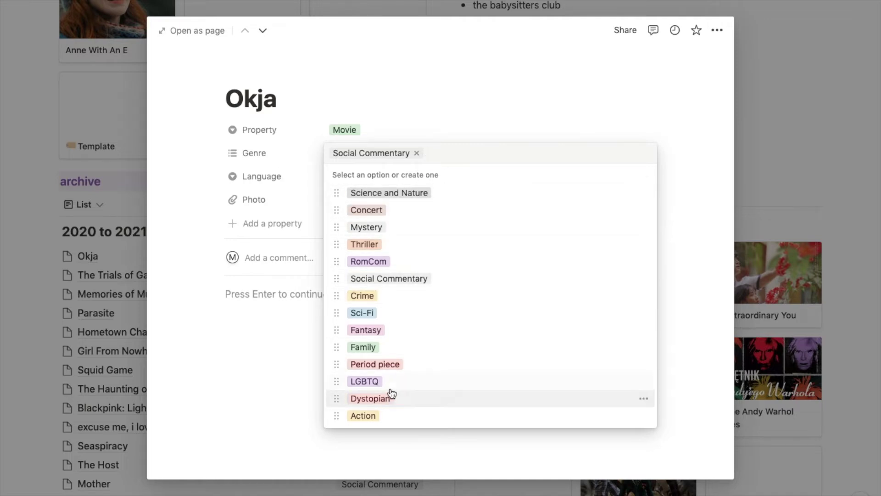
left_click(288, 333)
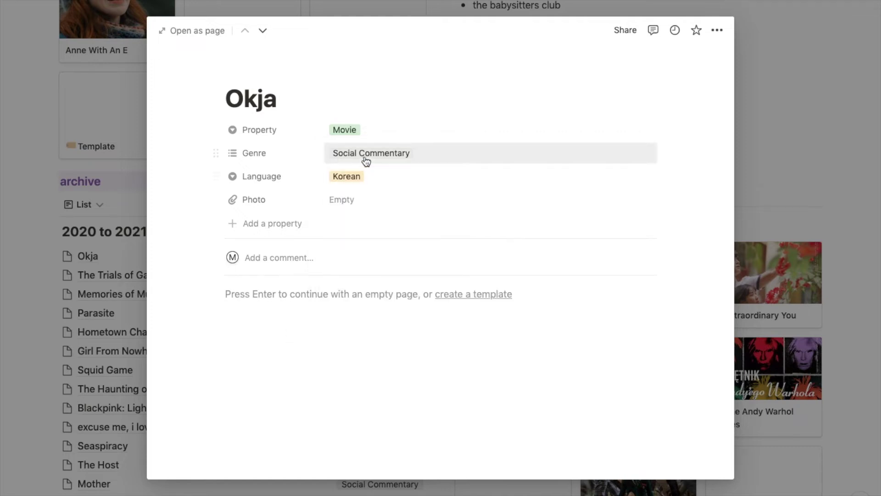
left_click(25, 329)
Step: Open The Danish Girl from the archive list to view its property, genre and language, and close it
scroll(216, 331, "down", 4)
scroll(217, 331, "down", 1)
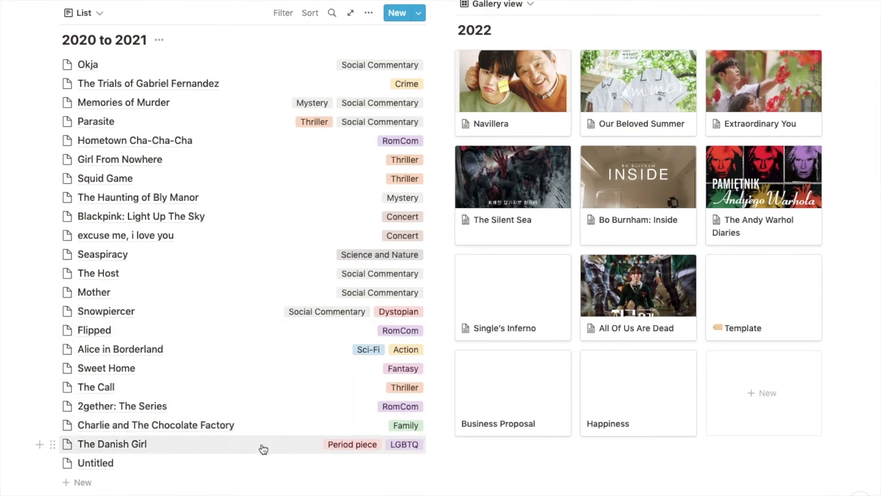
left_click(263, 449)
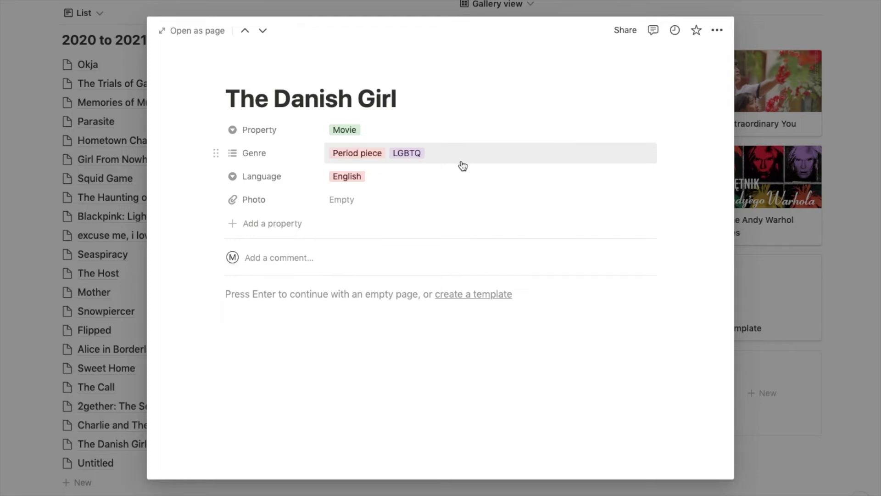
left_click(38, 291)
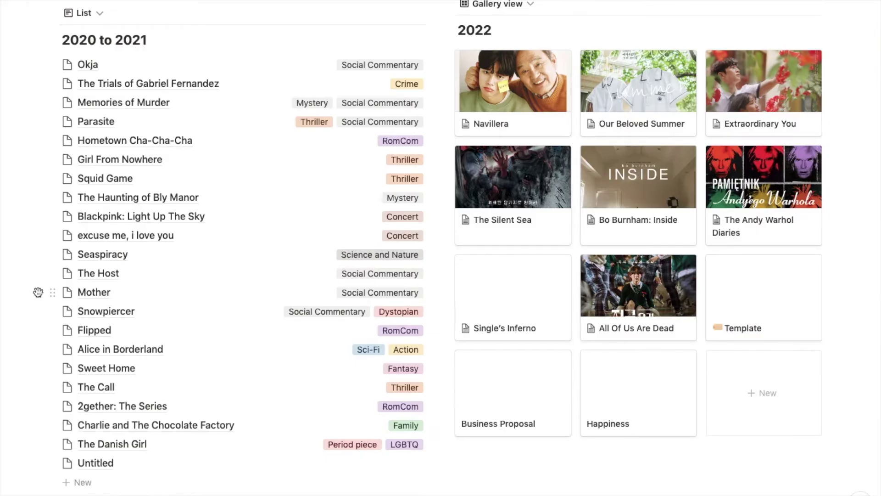
Step: Switch the 2020 to 2021 archive from the list to Gallery view and browse its cards
scroll(137, 147, "up", 3)
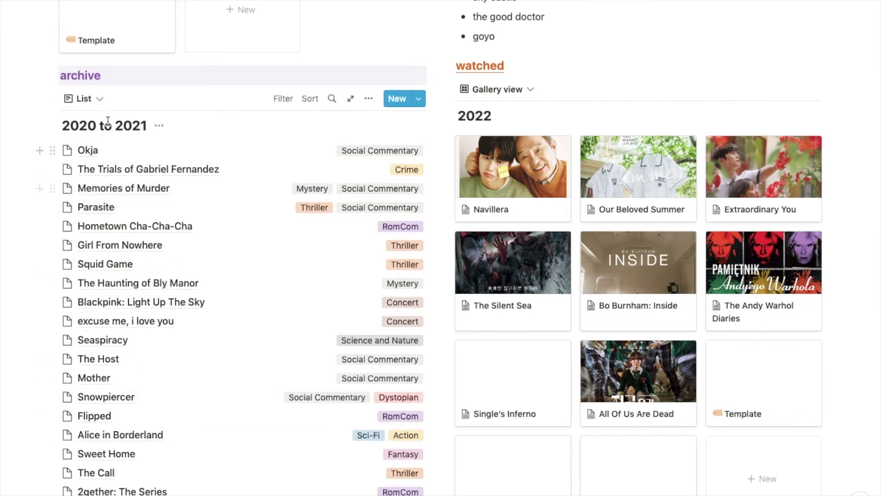
left_click(98, 102)
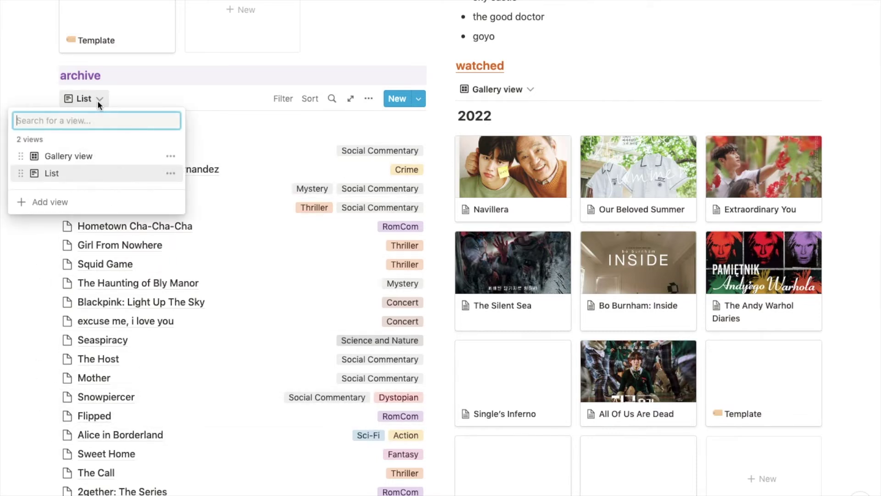
left_click(94, 158)
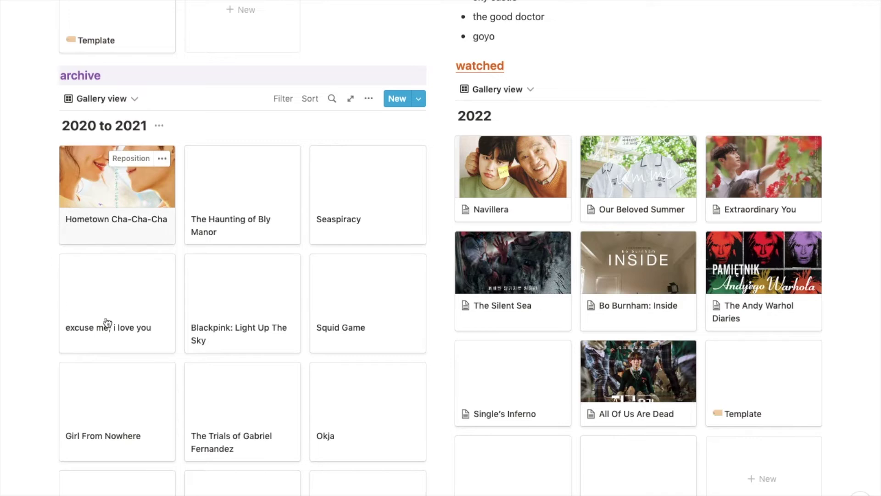
scroll(226, 328, "down", 10)
scroll(226, 330, "up", 10)
scroll(226, 328, "up", 1)
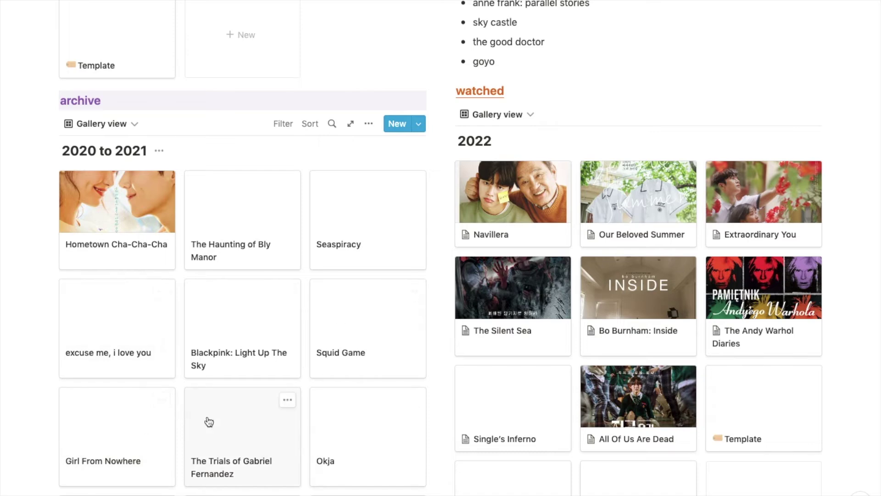
Step: Browse the remaining cards of the 2020 to 2021 archive and switch it back to the List view
scroll(209, 421, "down", 9)
scroll(209, 422, "up", 9)
scroll(209, 422, "up", 2)
left_click(139, 175)
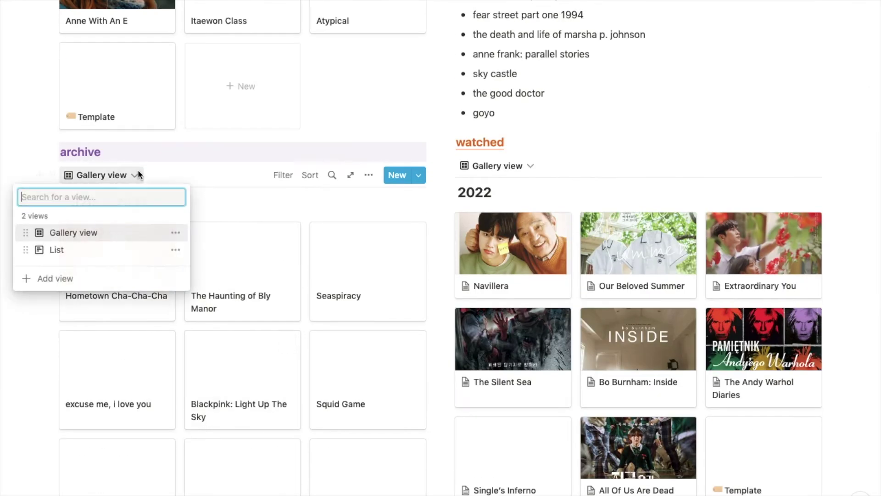
left_click(117, 251)
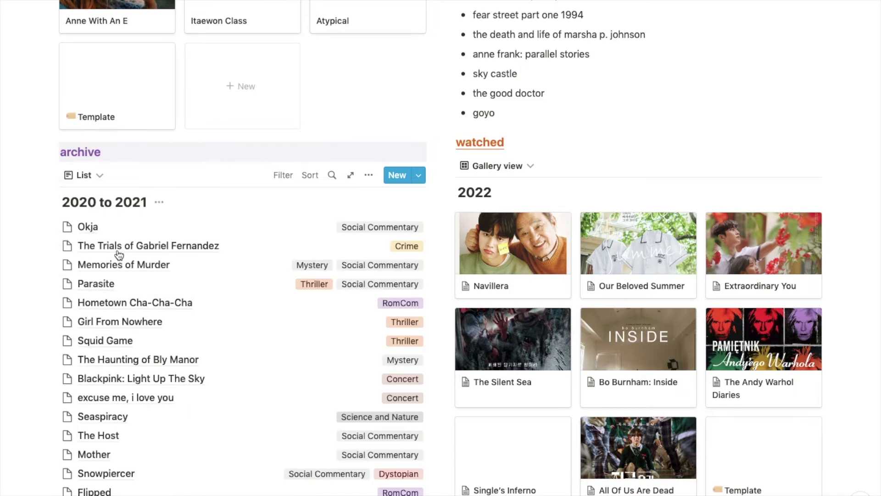
Step: Open Anne With An E from the currently watching gallery, view its Rating and Genre options, and close it without changes
scroll(120, 255, "up", 4)
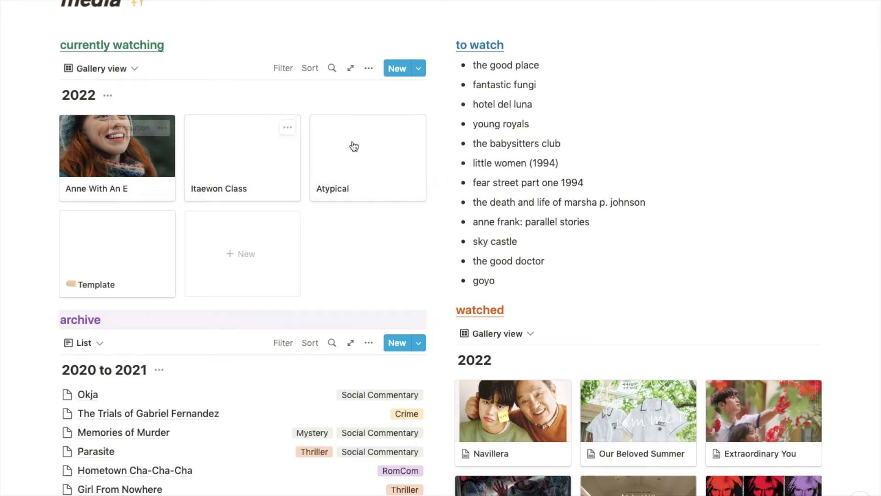
left_click(132, 160)
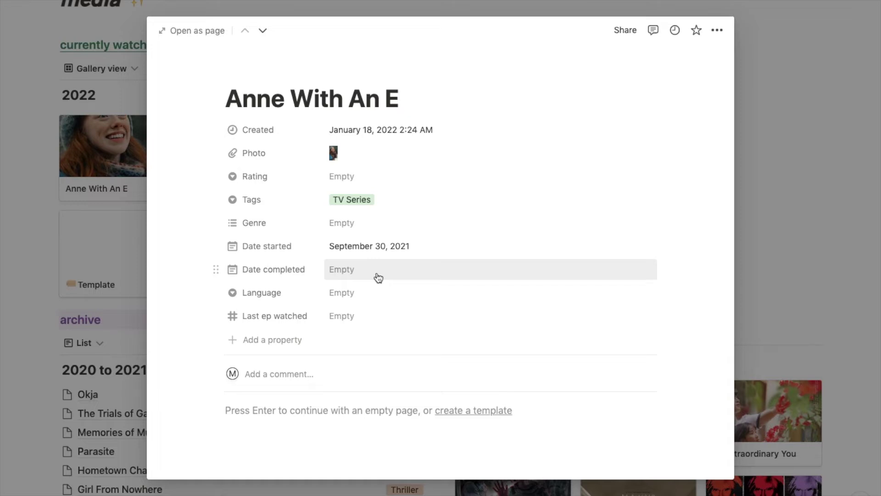
left_click(356, 174)
left_click(357, 217)
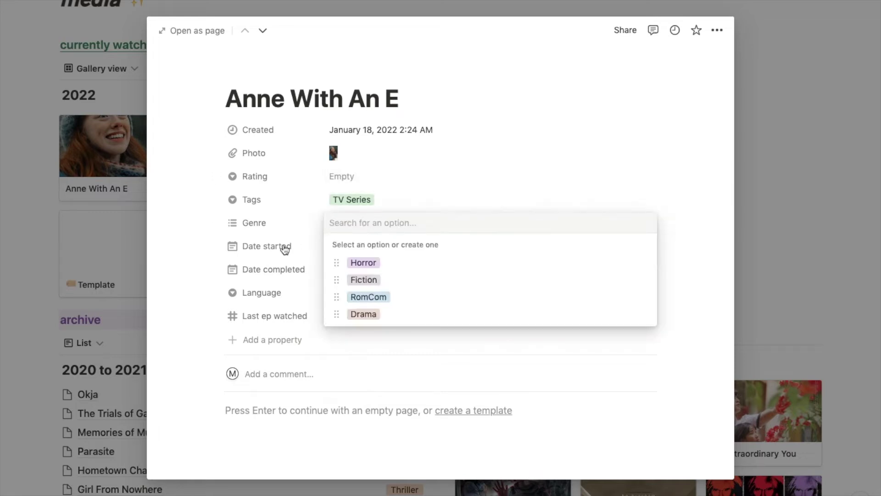
key("Escape")
left_click(38, 235)
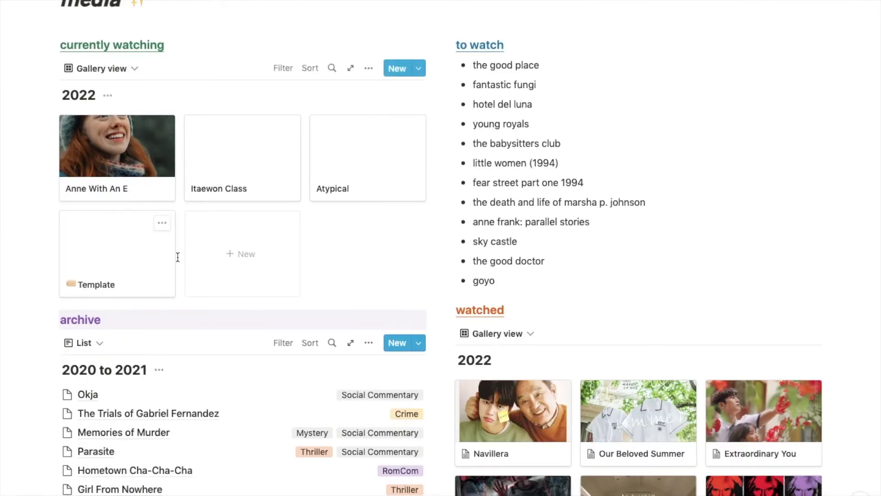
Step: Open Navillera from the watched gallery and view its Rating, Tag and Genre options without changing them
scroll(389, 352, "down", 3)
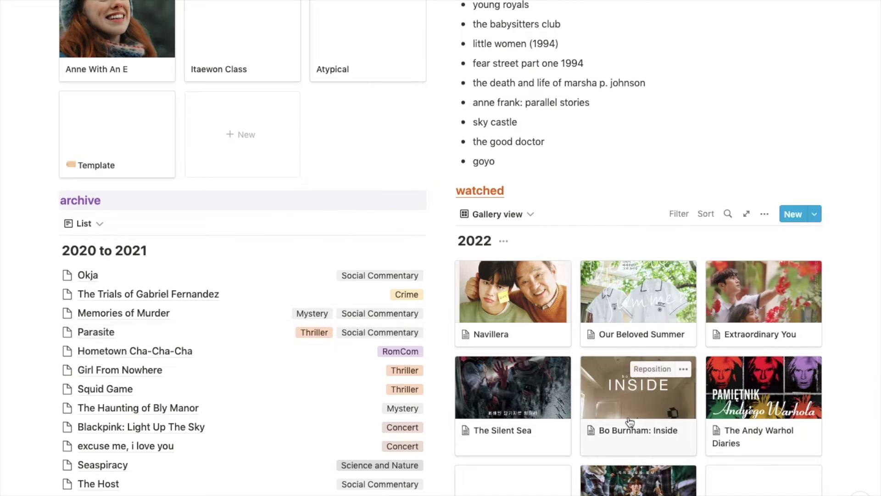
scroll(630, 422, "down", 2)
scroll(630, 422, "up", 1)
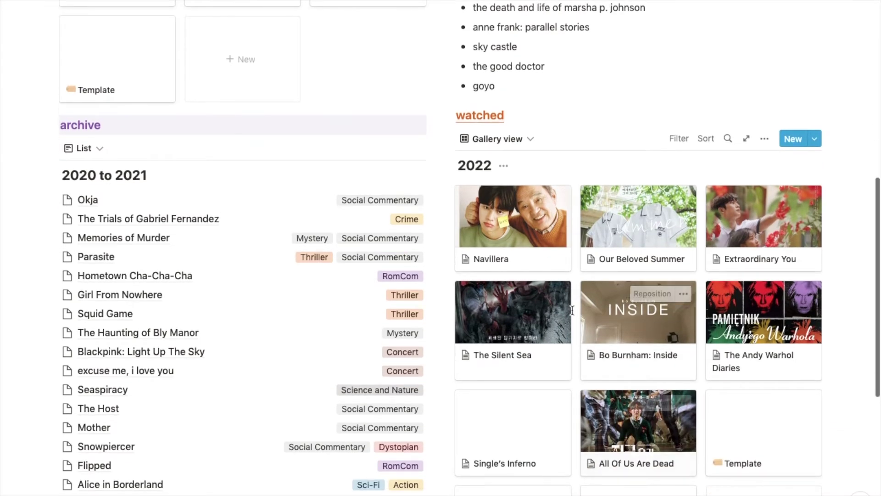
scroll(536, 236, "up", 3)
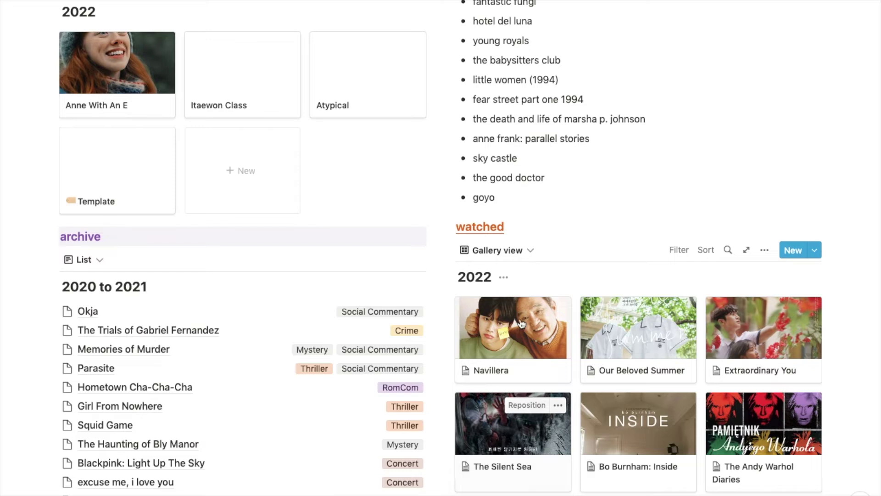
left_click(524, 347)
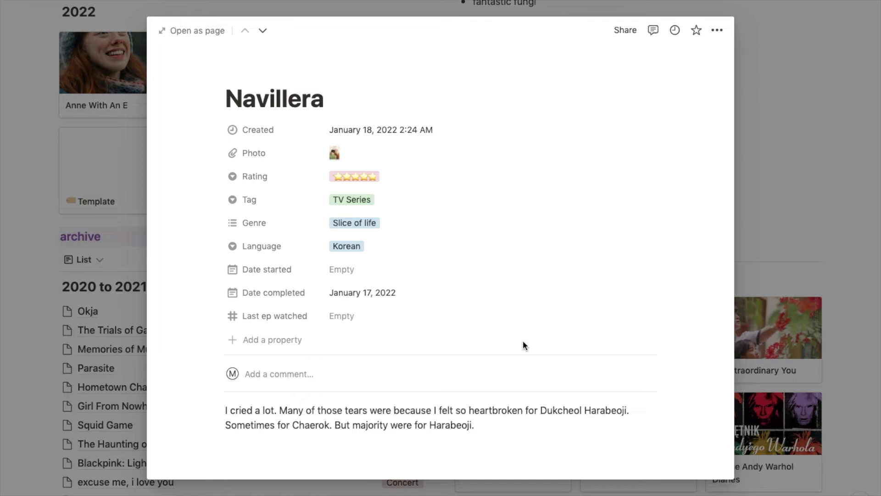
left_click(383, 177)
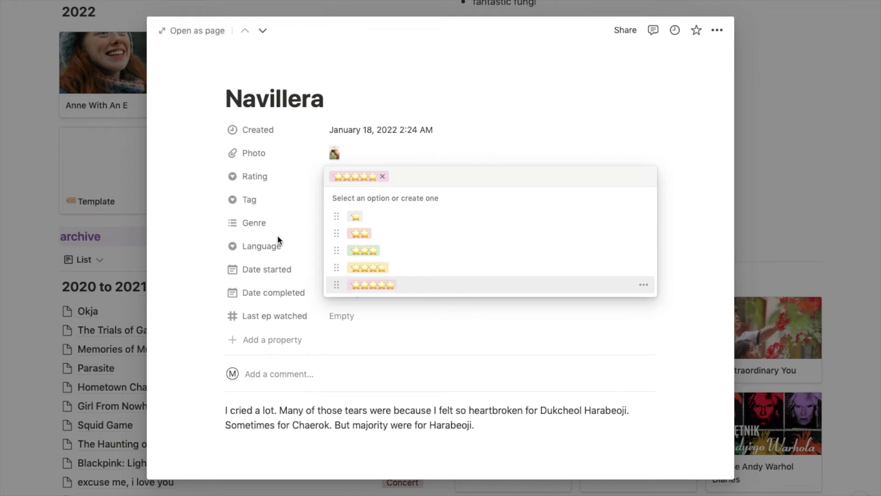
left_click(209, 227)
left_click(381, 201)
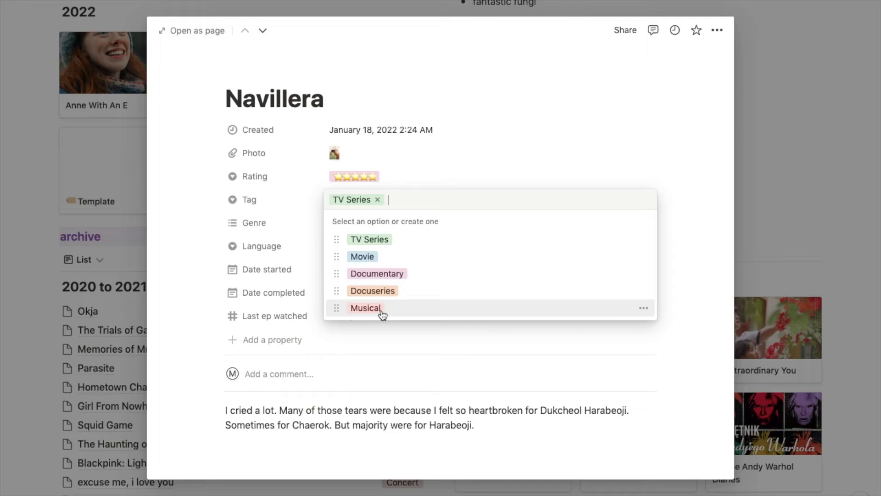
left_click(485, 352)
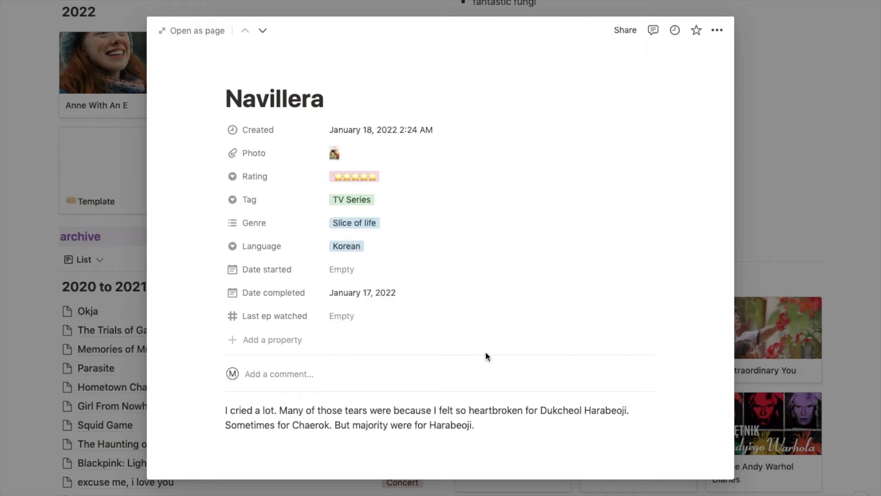
left_click(395, 228)
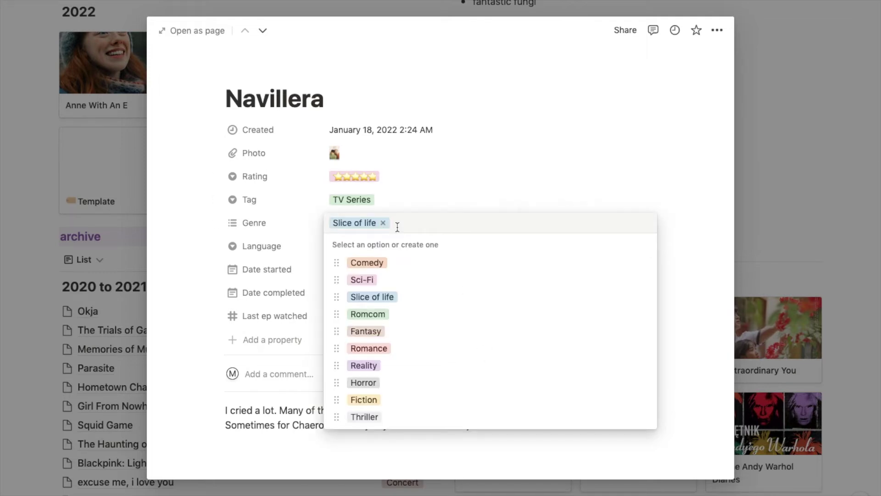
left_click(247, 304)
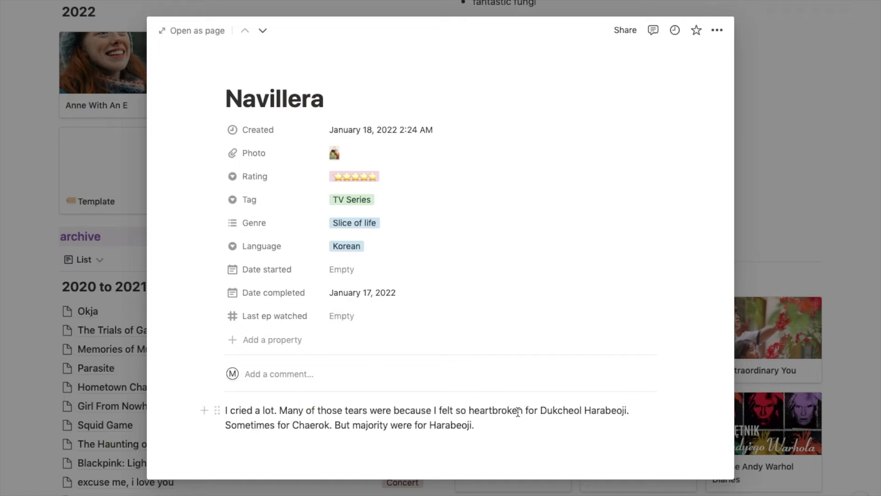
Step: Read the review text below Navillera's properties and close the entry
scroll(359, 379, "down", 3)
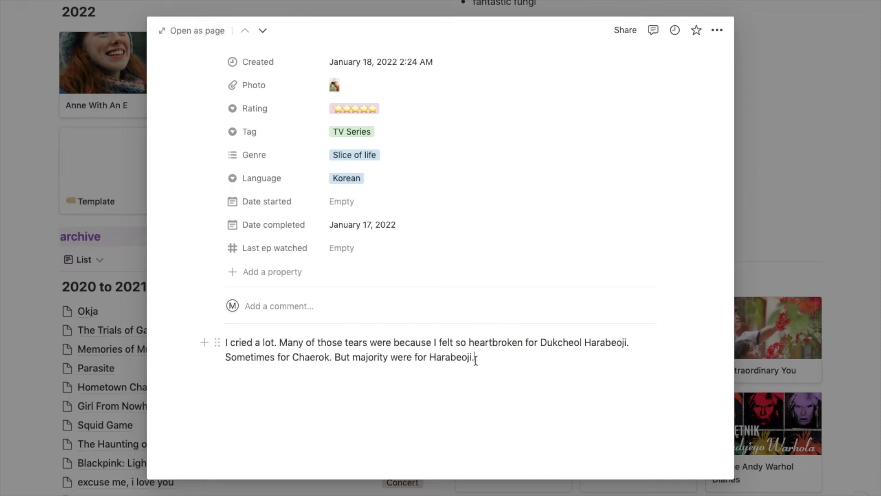
scroll(475, 360, "up", 3)
scroll(475, 360, "down", 3)
scroll(475, 359, "up", 3)
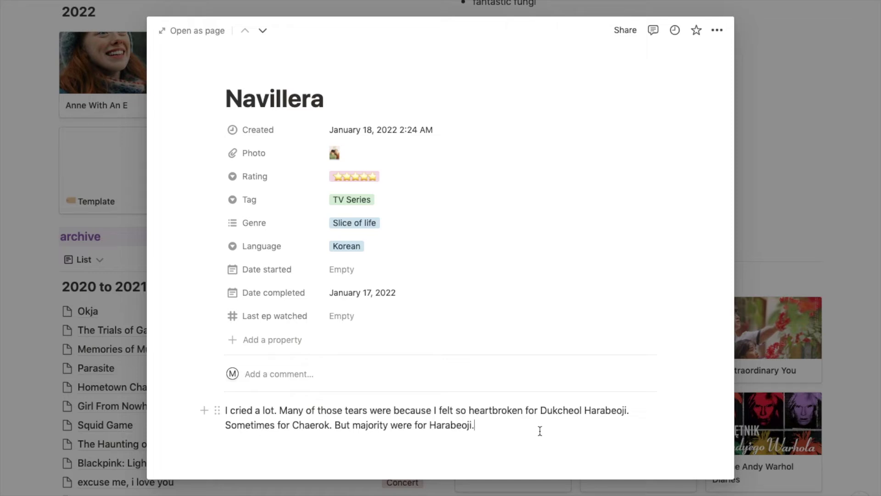
left_click(786, 419)
Step: Open Extraordinary You from the watched gallery, read through its properties and review, and close it
scroll(736, 464, "down", 1)
scroll(735, 463, "down", 5)
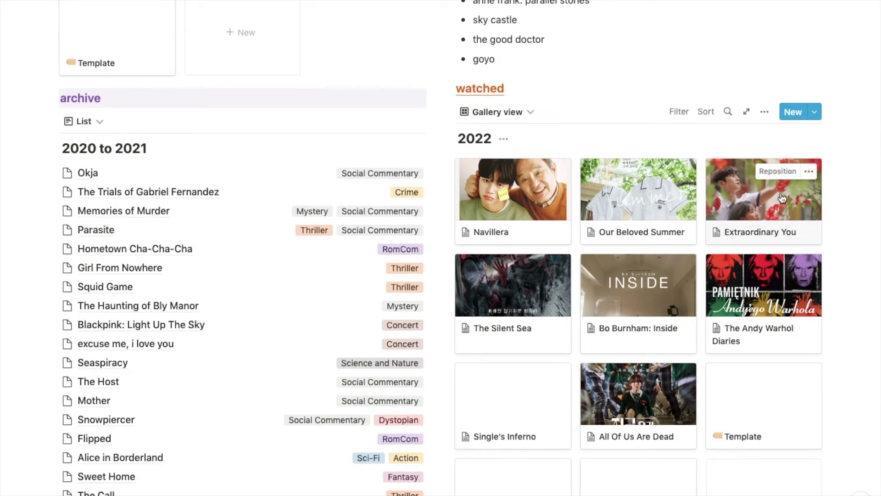
left_click(782, 198)
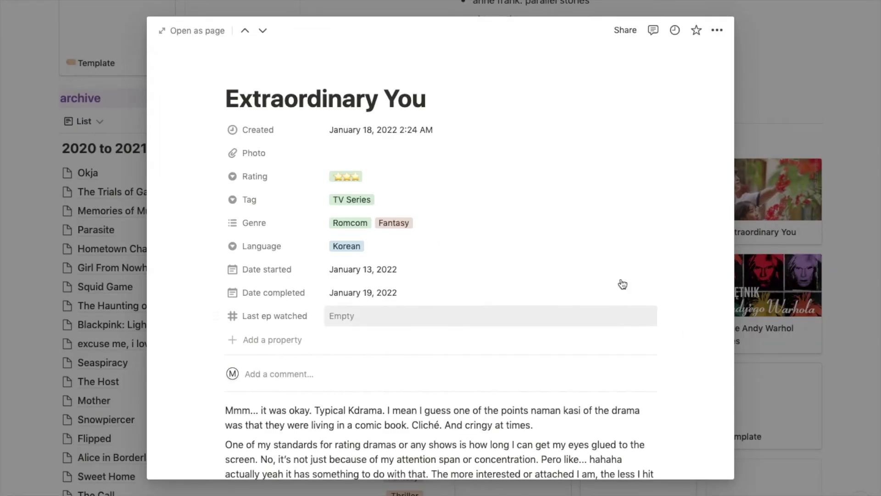
scroll(622, 283, "down", 5)
scroll(622, 284, "up", 5)
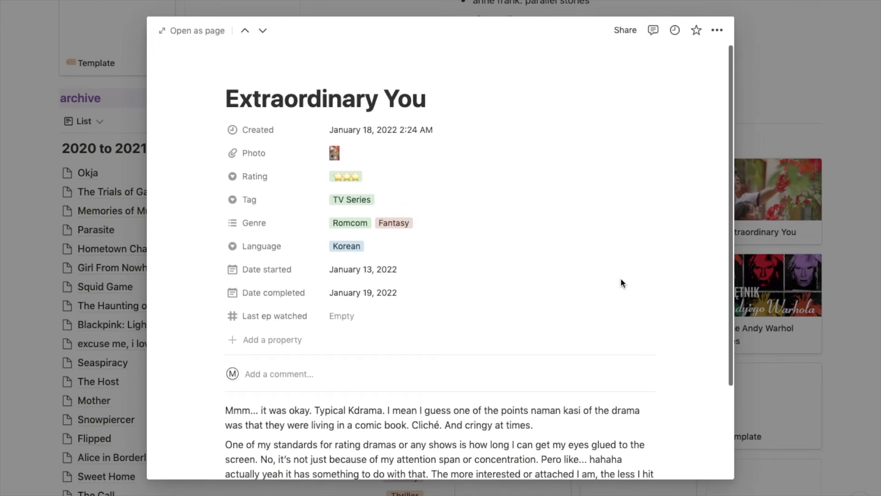
left_click(820, 329)
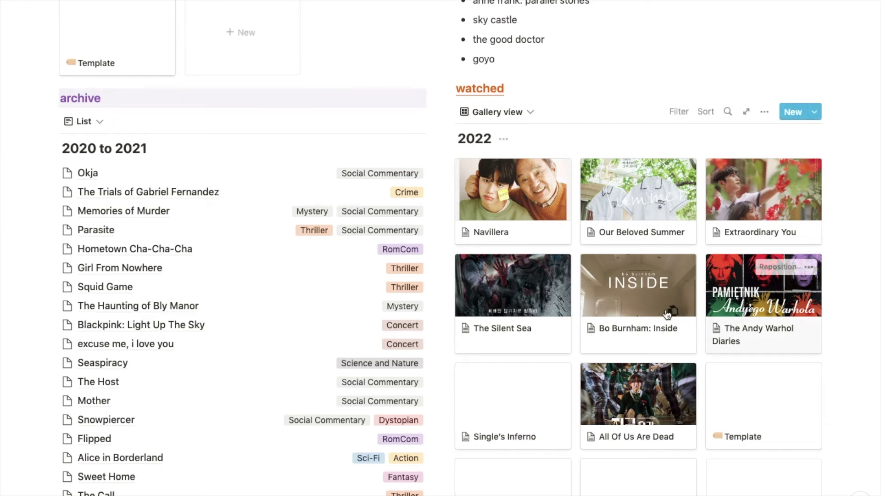
Step: Leave the media page for the home page and open the animated page from its watching section
scroll(649, 346, "down", 3)
scroll(649, 346, "up", 10)
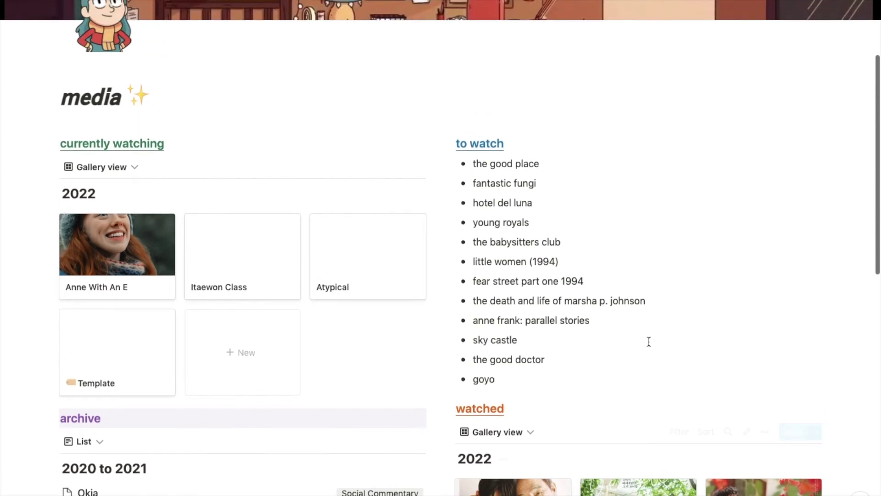
scroll(648, 342, "up", 3)
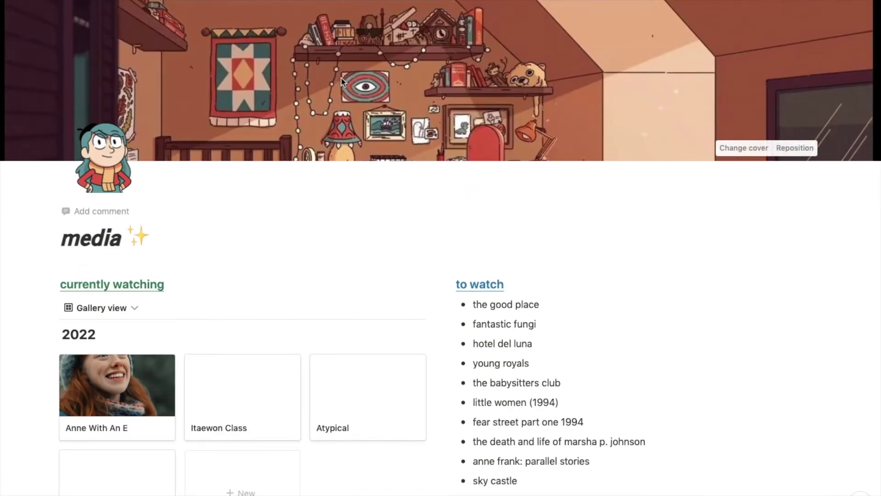
key("super+bracketleft")
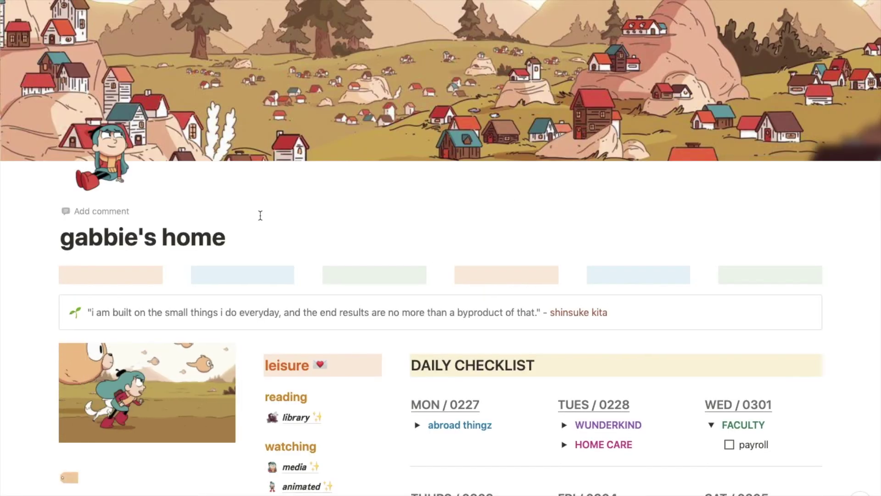
scroll(275, 371, "down", 3)
left_click(302, 381)
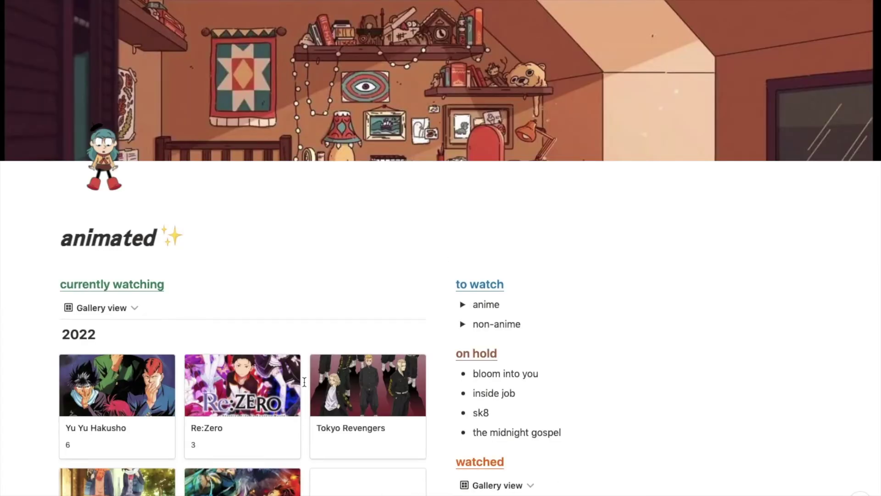
Step: Look over the animated page's galleries, then view the Yu Yu Hakusho entry's properties and close it
scroll(304, 382, "down", 10)
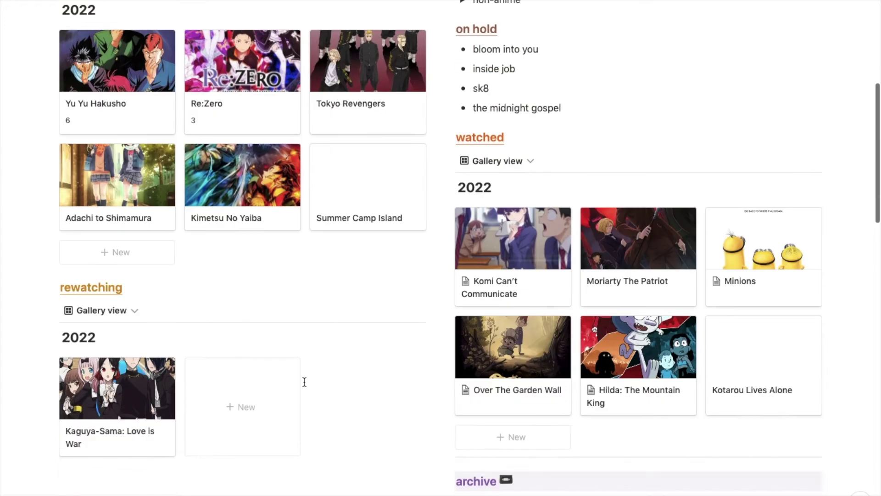
scroll(304, 382, "up", 6)
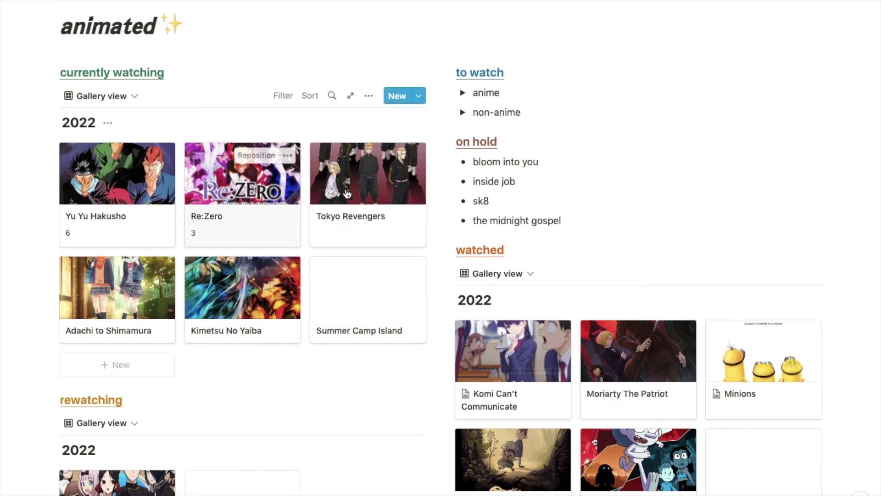
left_click(123, 199)
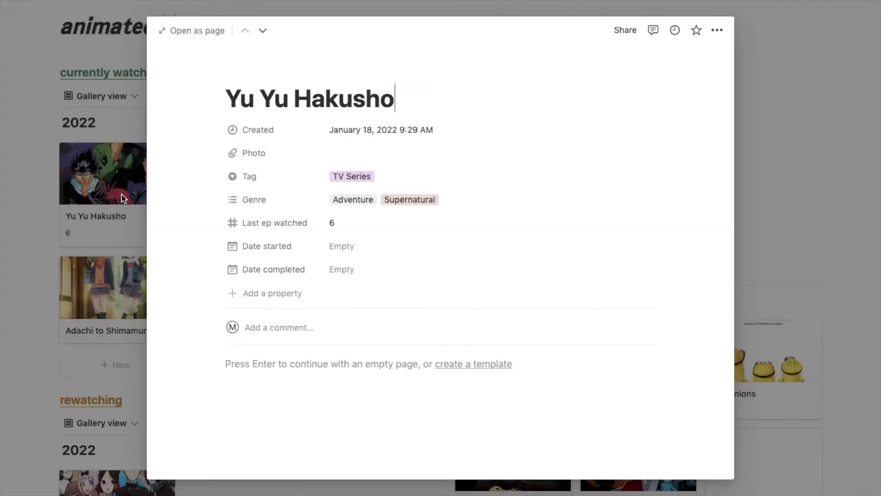
left_click(37, 354)
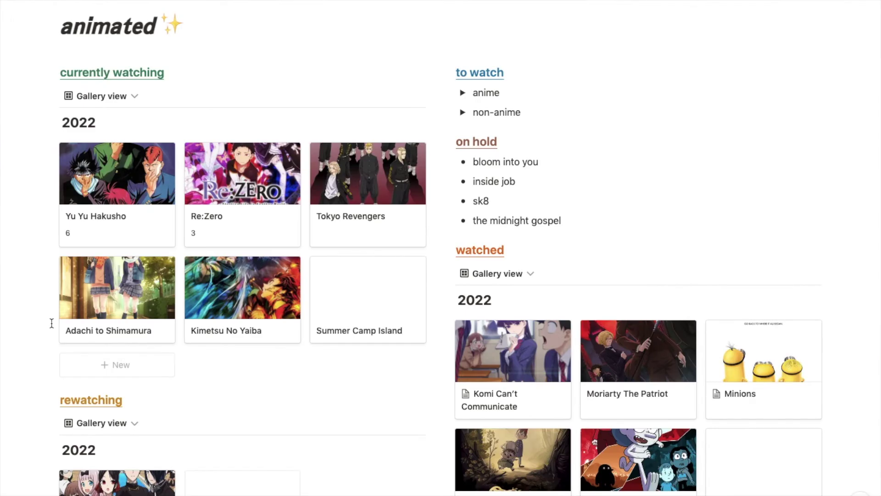
Step: Expand the anime and non-anime toggles in the to watch list to view their titles, and collapse both again
left_click(462, 94)
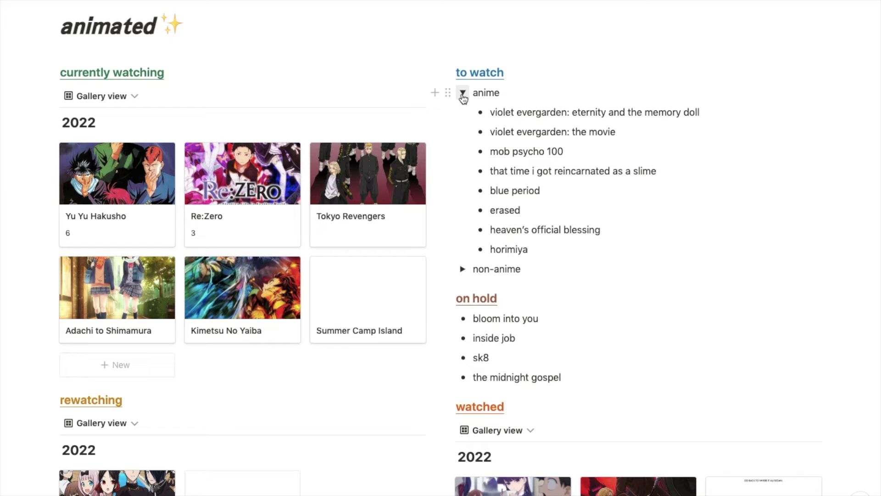
left_click(462, 94)
left_click(463, 94)
left_click(462, 95)
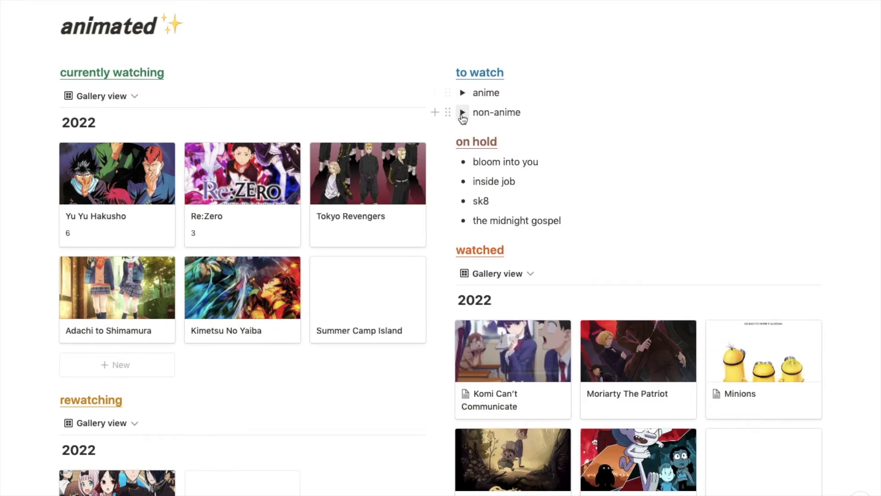
left_click(463, 114)
left_click(463, 113)
Step: Open Hilda: The Mountain King from the animated page's watched gallery, read its properties and thoughts section, and close it
scroll(352, 487, "down", 5)
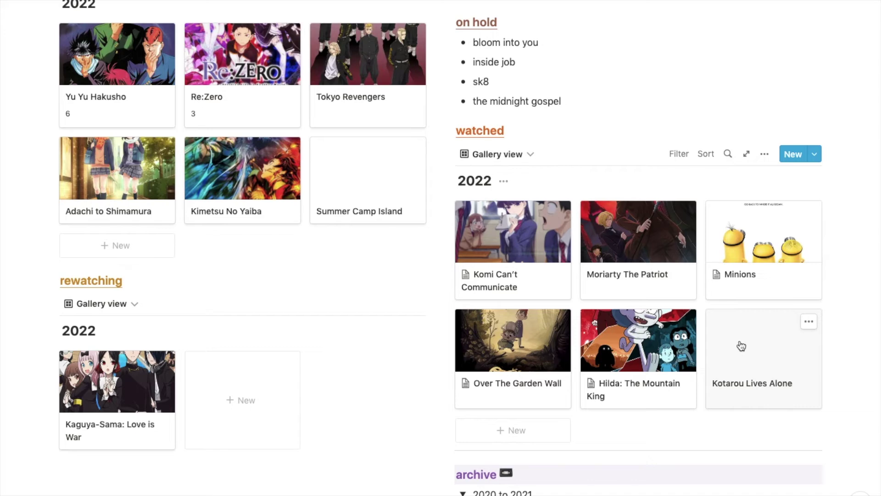
left_click(654, 345)
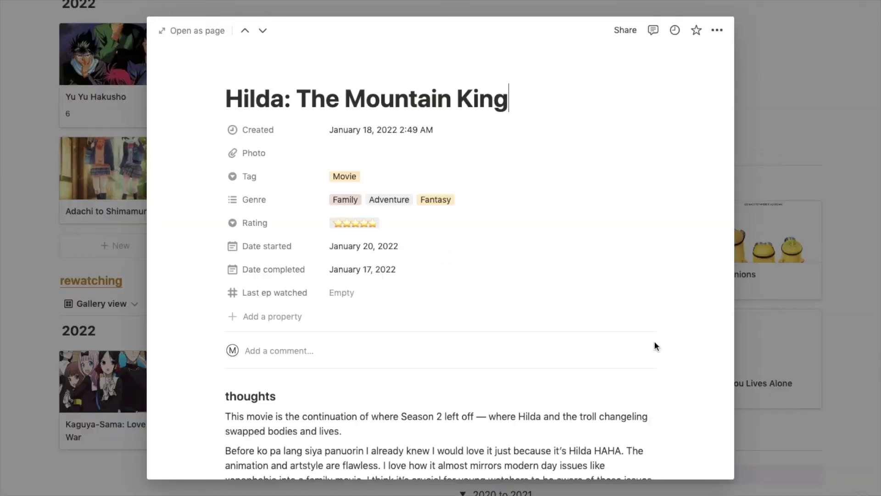
scroll(655, 345, "down", 5)
scroll(655, 341, "up", 5)
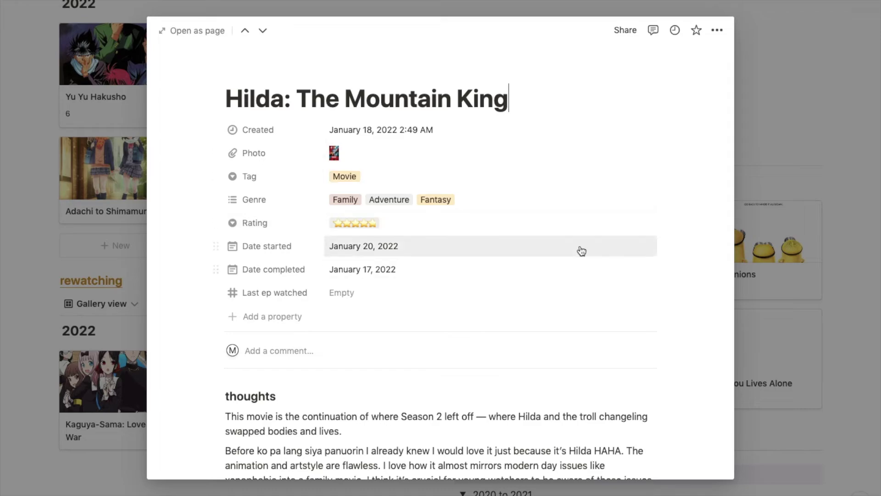
left_click(768, 351)
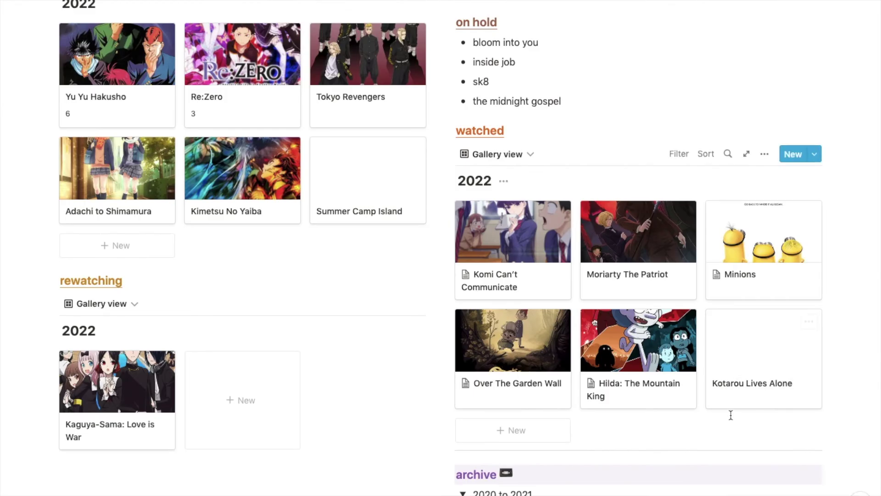
Step: Collapse and re-expand the 2020 to 2021 toggle in the animated page's archive section
scroll(731, 415, "down", 5)
scroll(731, 419, "down", 1)
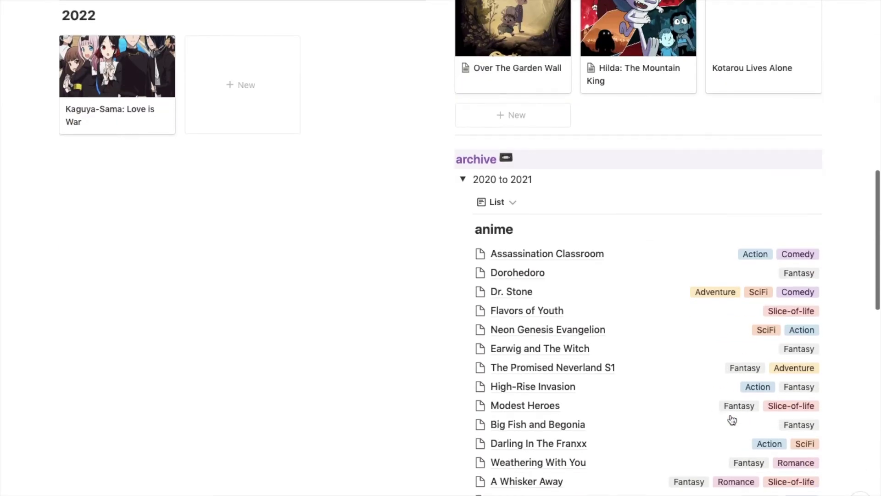
left_click(462, 180)
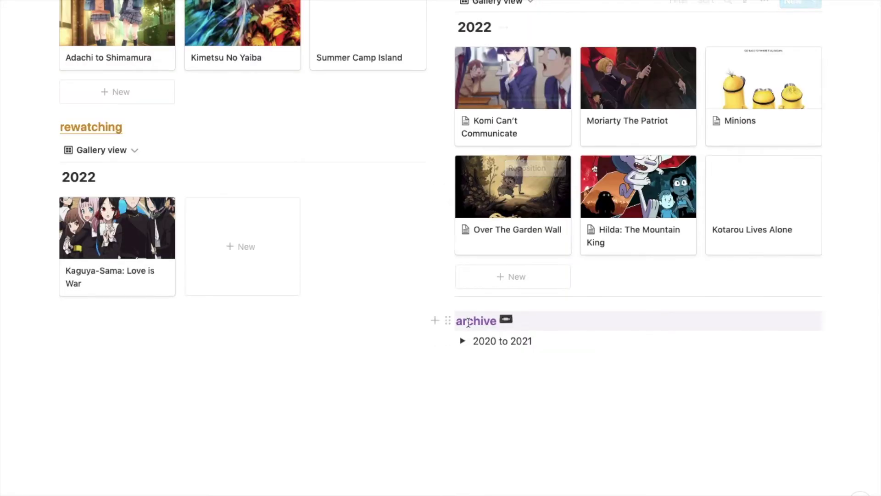
left_click(463, 342)
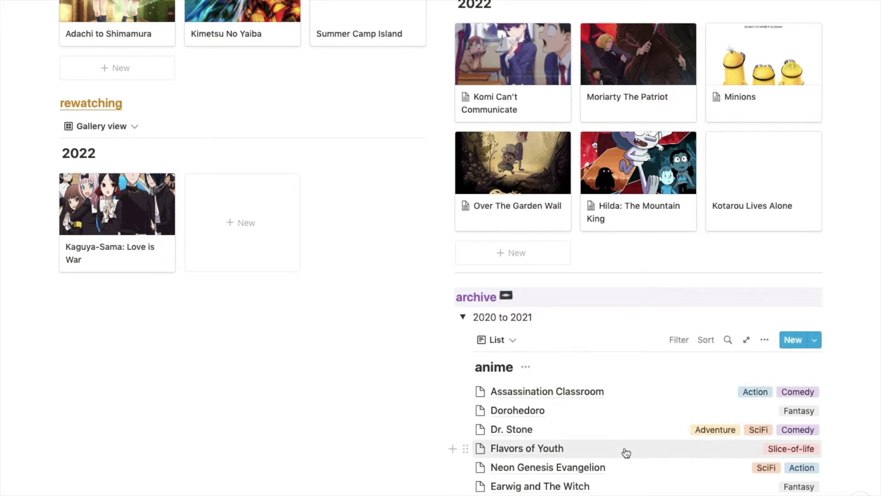
Step: Look through the archive's anime list and non-anime gallery for 2020 to 2021, and collapse the toggle again
scroll(626, 453, "down", 4)
scroll(527, 210, "down", 10)
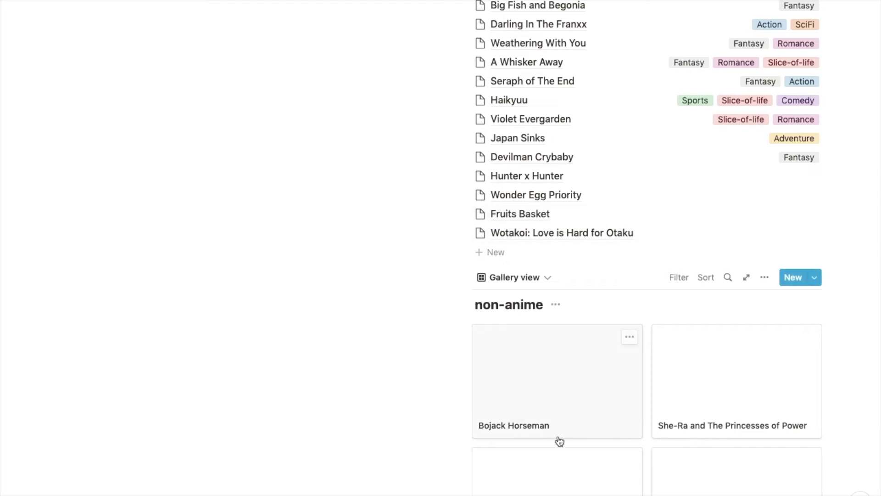
scroll(582, 411, "down", 4)
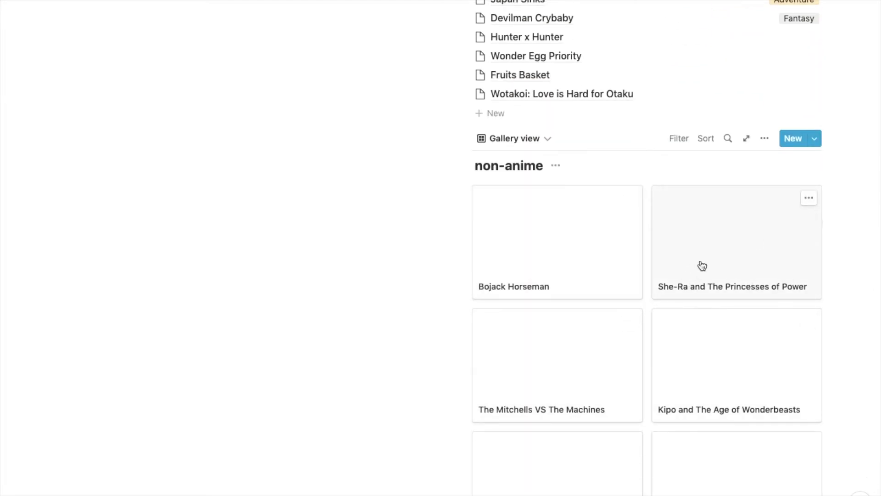
scroll(688, 409, "down", 1)
scroll(706, 366, "down", 1)
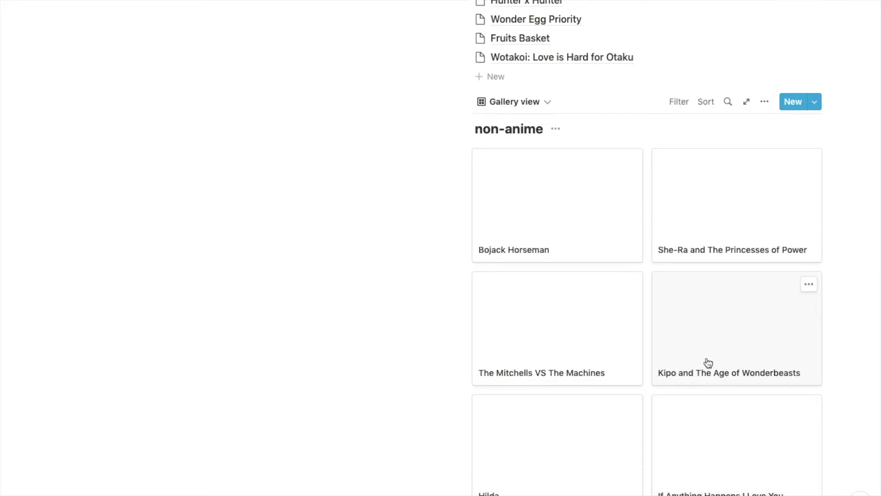
scroll(706, 362, "down", 3)
scroll(566, 345, "up", 15)
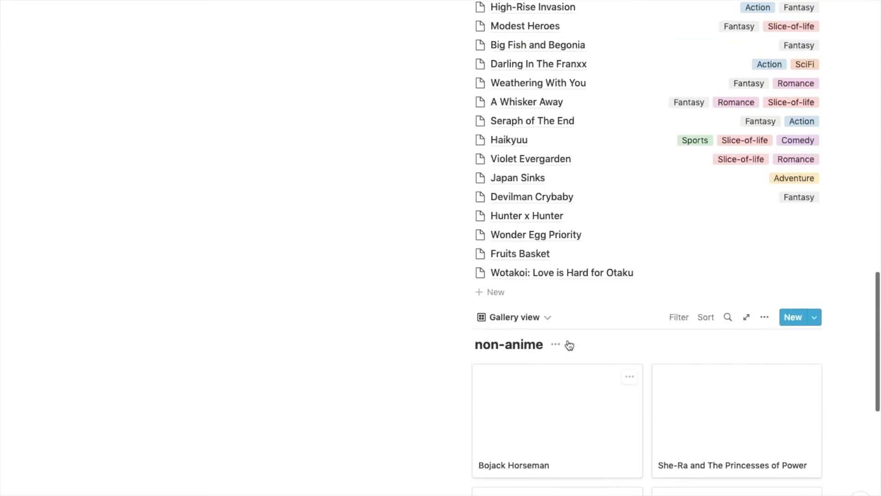
scroll(569, 344, "up", 2)
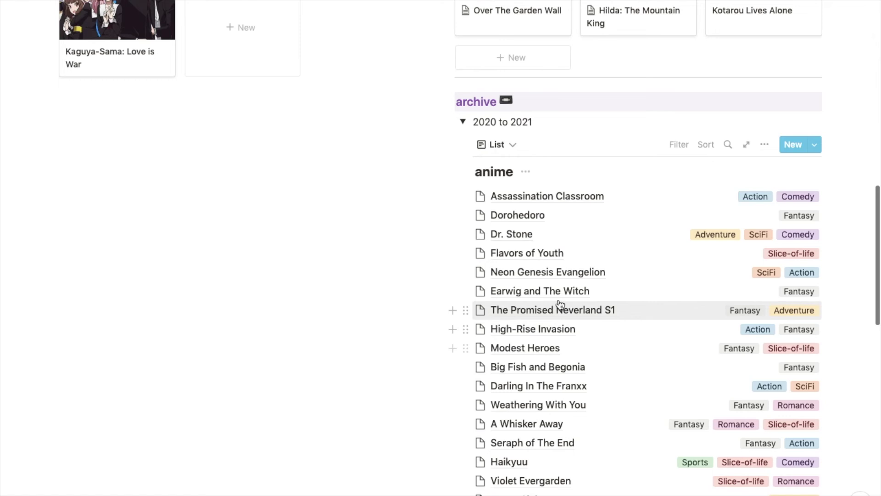
left_click(463, 130)
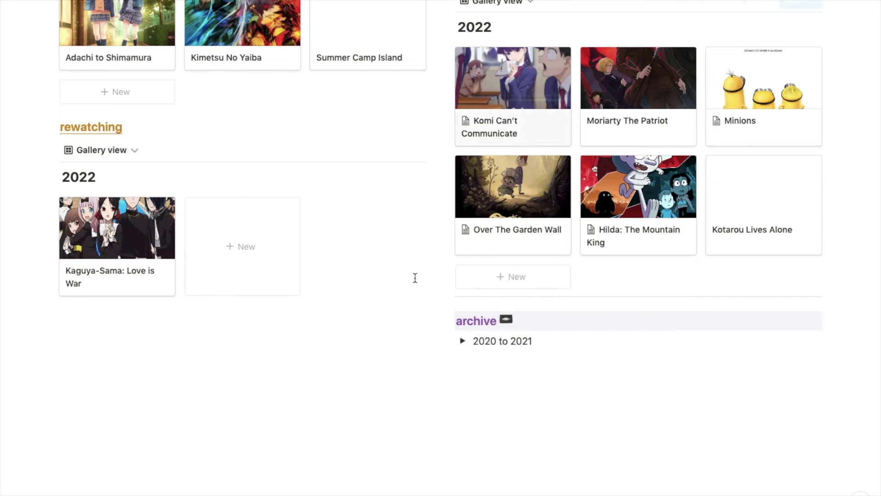
Step: Leave the animated page for the home page and open the recipes page from its baking section
scroll(400, 298, "up", 10)
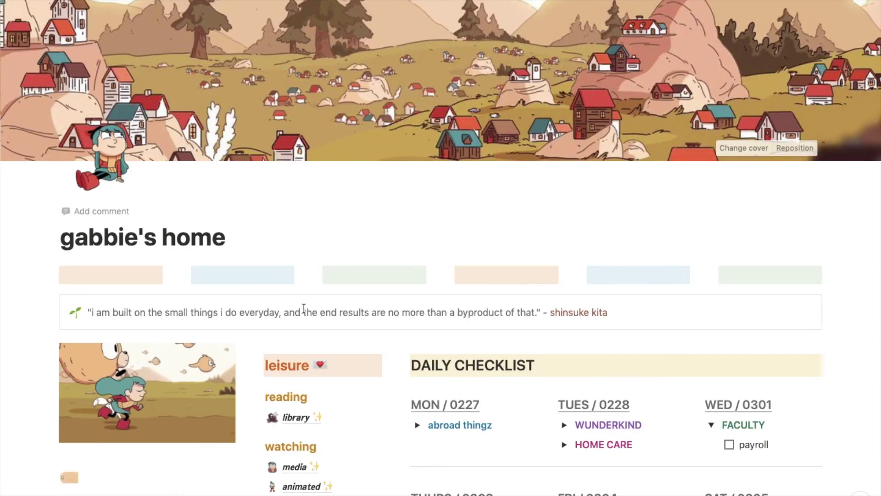
scroll(303, 307, "down", 5)
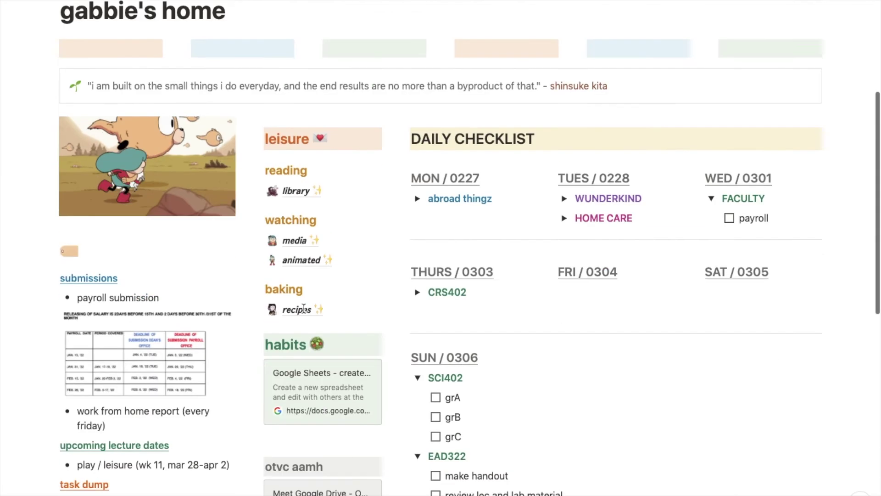
scroll(304, 307, "down", 5)
scroll(304, 284, "up", 4)
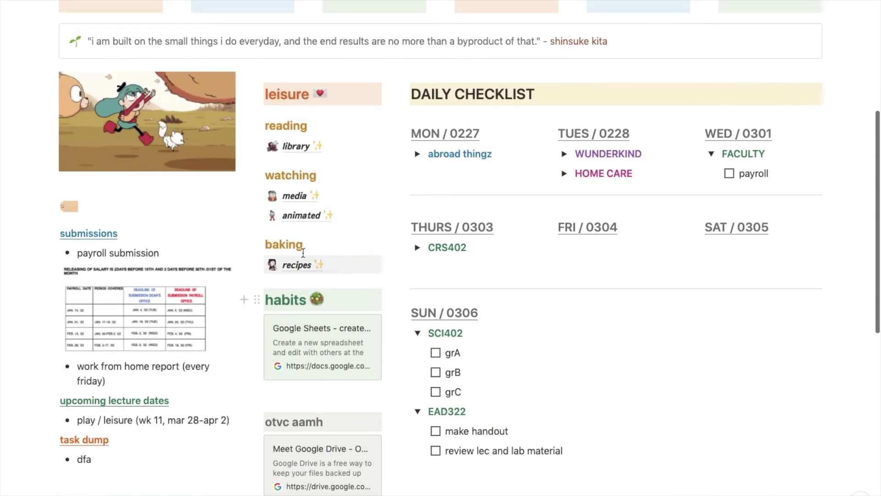
left_click(303, 264)
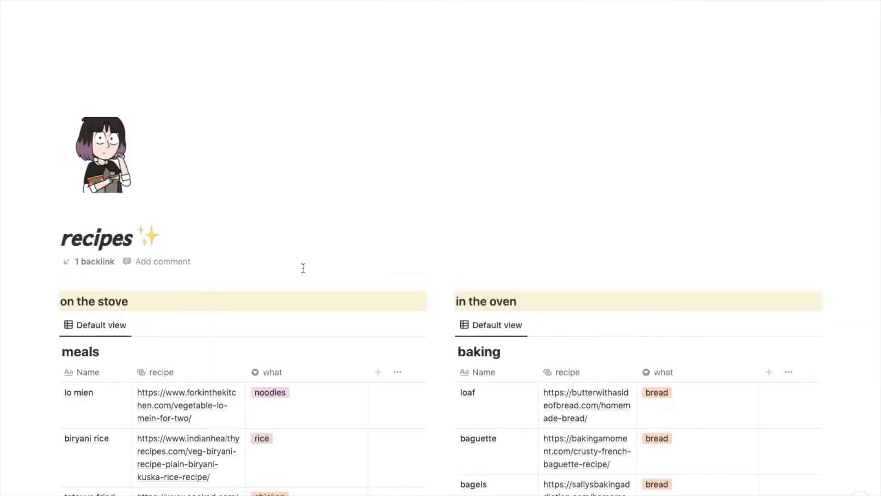
Step: Look over the recipes page's meals and baking tables, including the dish names, recipe links and category tags
scroll(303, 268, "down", 5)
scroll(303, 268, "up", 5)
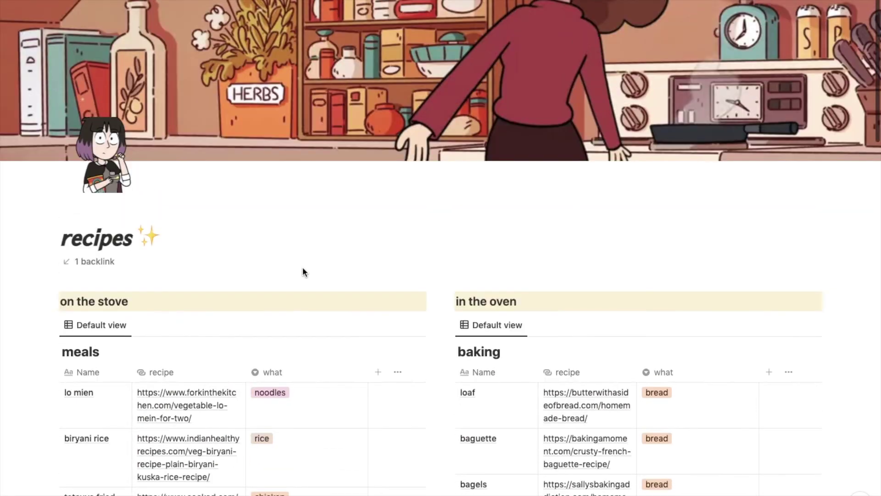
scroll(303, 268, "down", 20)
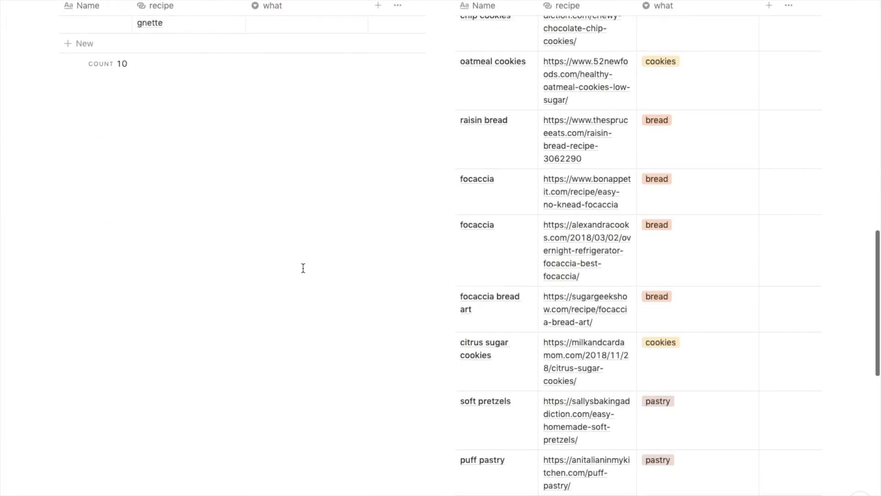
scroll(303, 268, "down", 6)
scroll(302, 268, "up", 5)
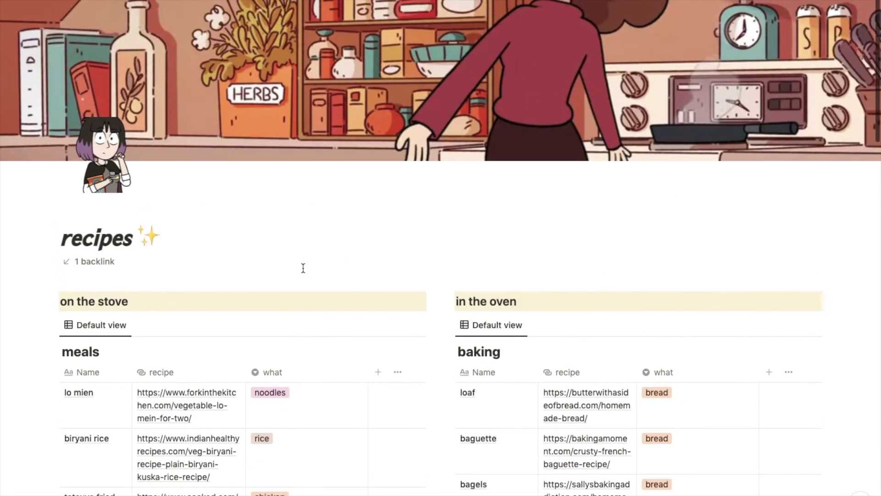
scroll(384, 212, "down", 2)
scroll(385, 212, "down", 1)
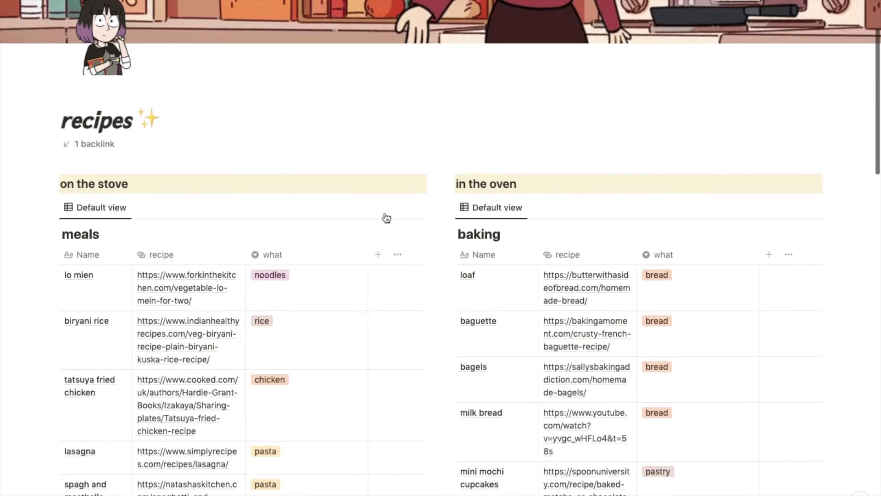
left_click(154, 179)
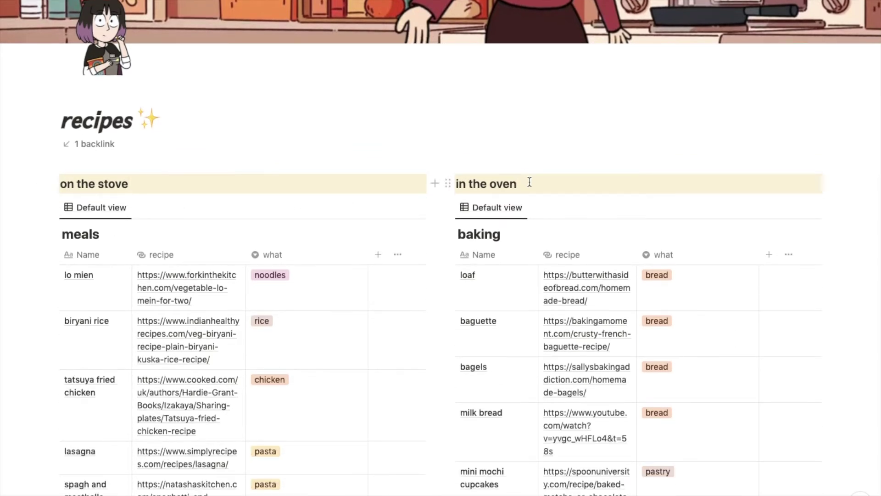
scroll(567, 395, "down", 4)
scroll(567, 395, "down", 20)
scroll(568, 396, "up", 5)
scroll(568, 396, "up", 10)
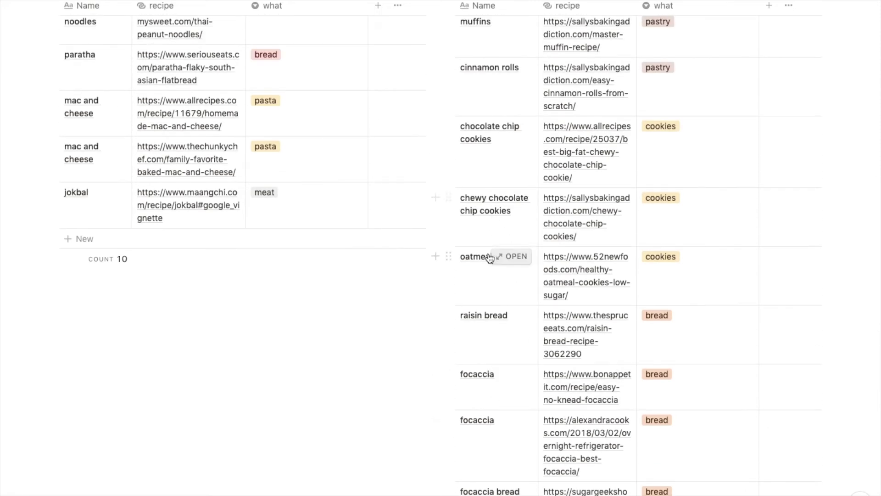
scroll(481, 87, "up", 10)
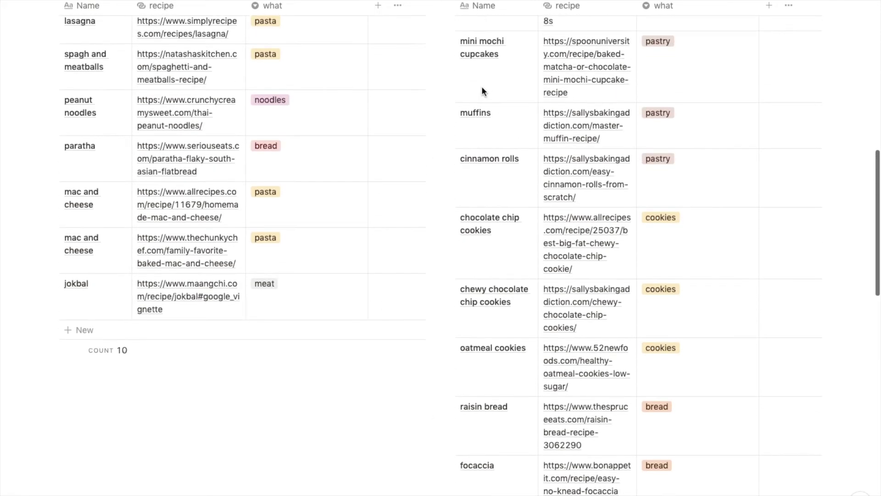
scroll(482, 90, "down", 3)
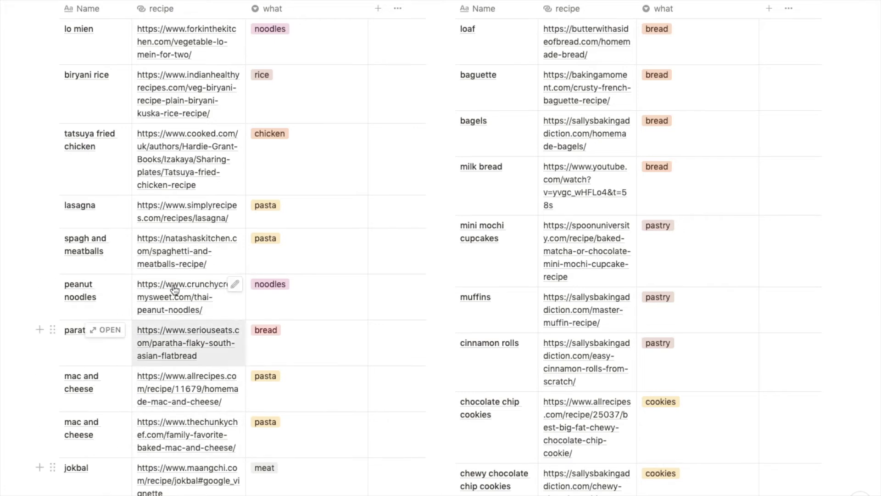
Step: Return to the home page and open the finances page from its index
scroll(173, 284, "up", 10)
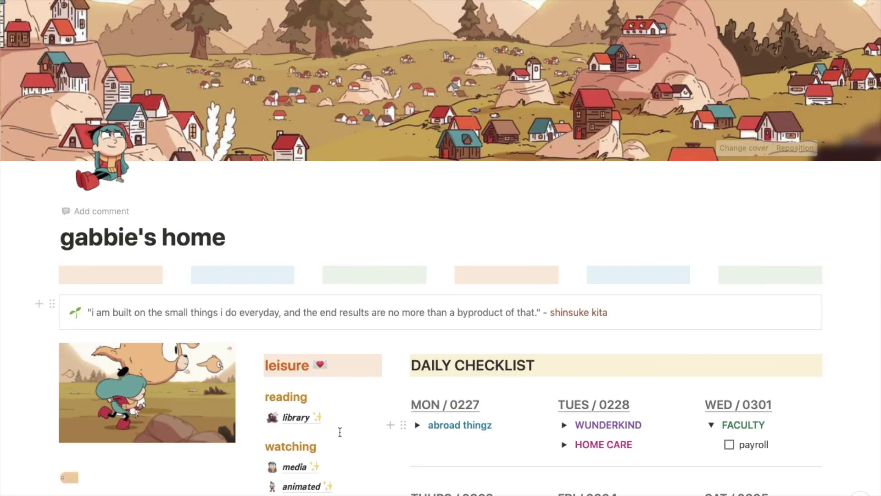
scroll(339, 432, "down", 6)
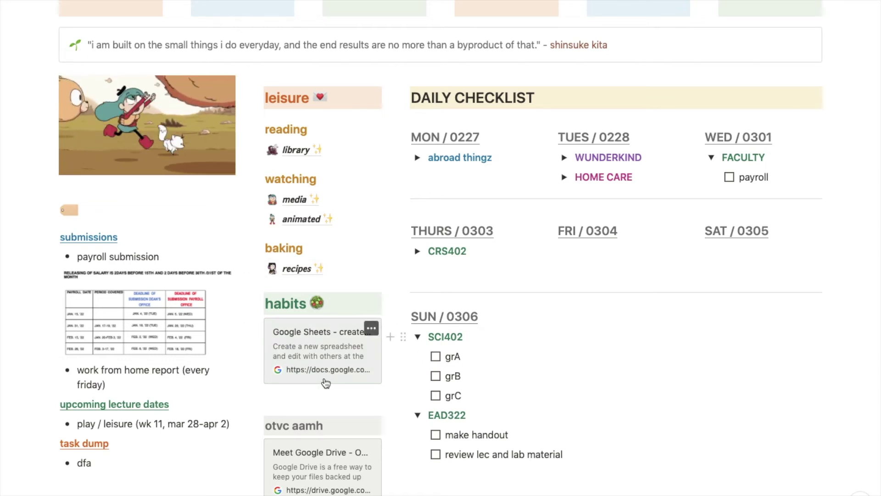
scroll(328, 390, "down", 5)
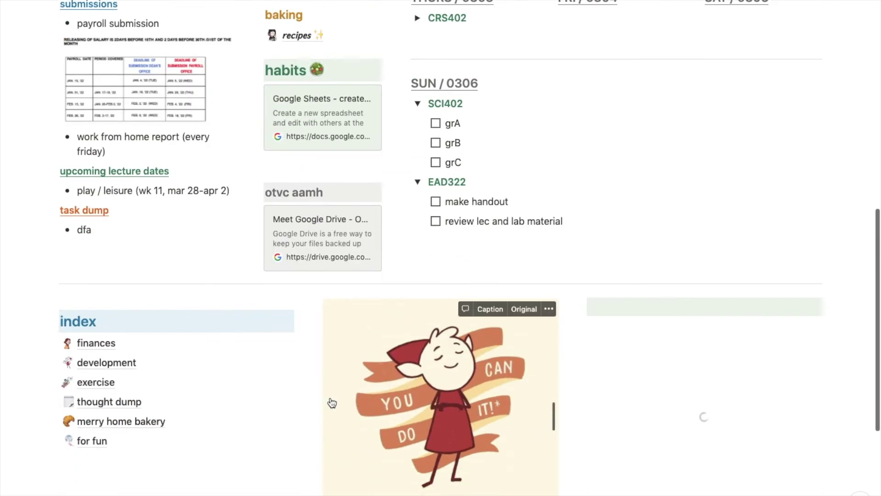
scroll(332, 403, "down", 3)
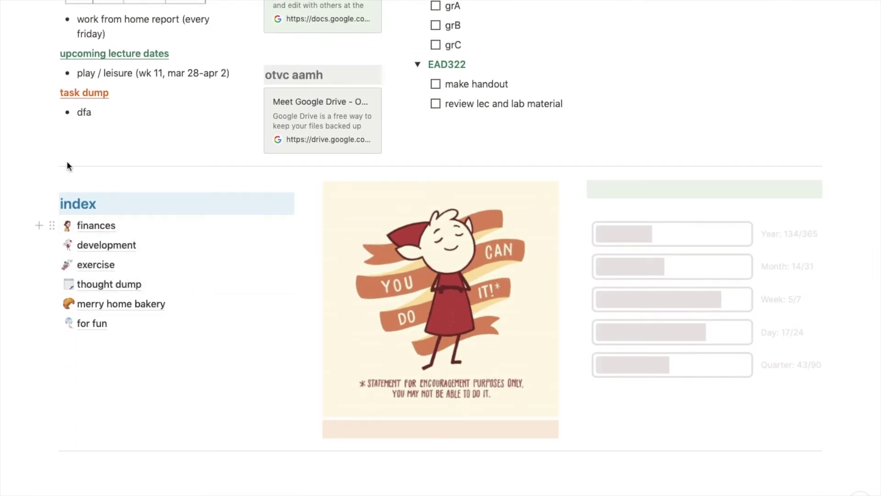
left_click(98, 226)
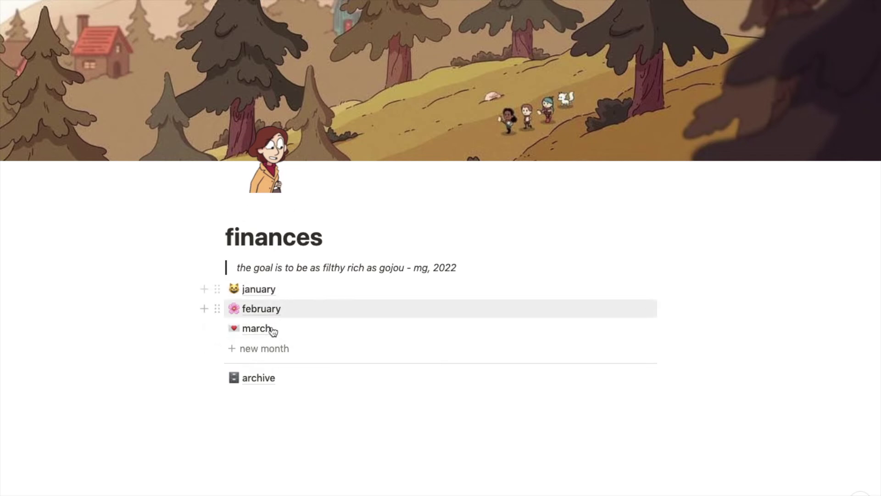
Step: Add a new month page to finances and open it to view its income, grocery budget and monthly bills trackers
left_click(273, 349)
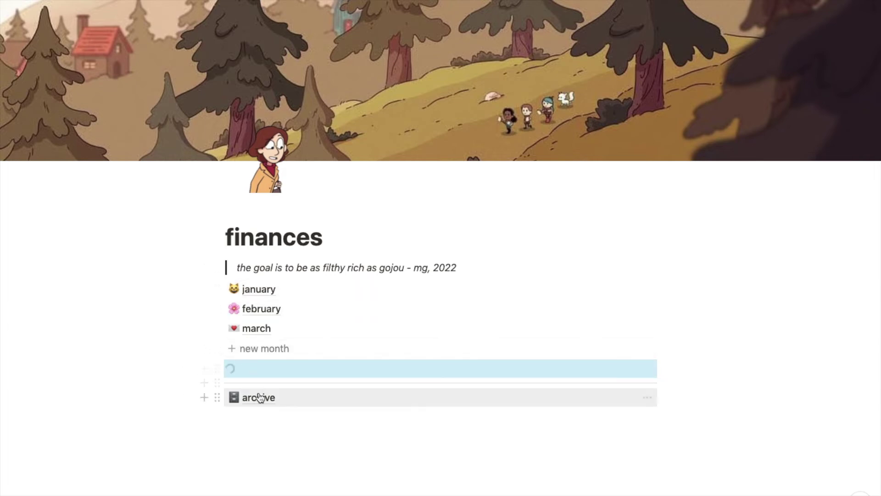
left_click(254, 368)
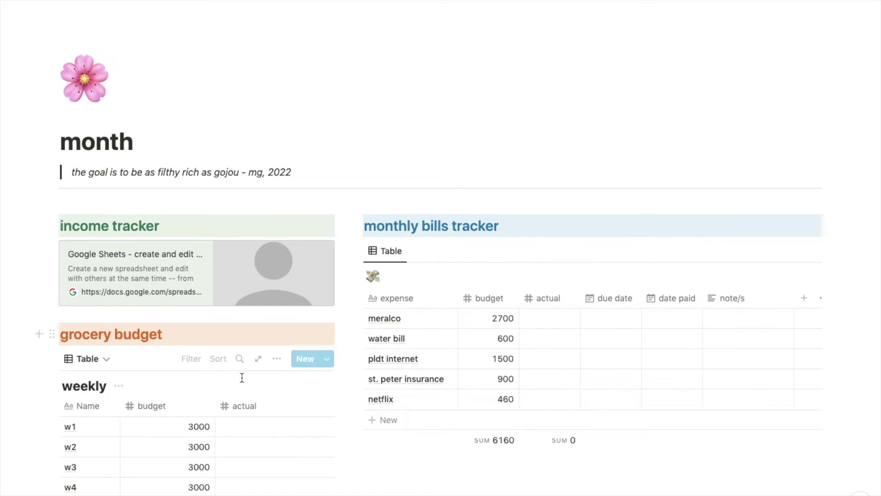
scroll(242, 381, "down", 3)
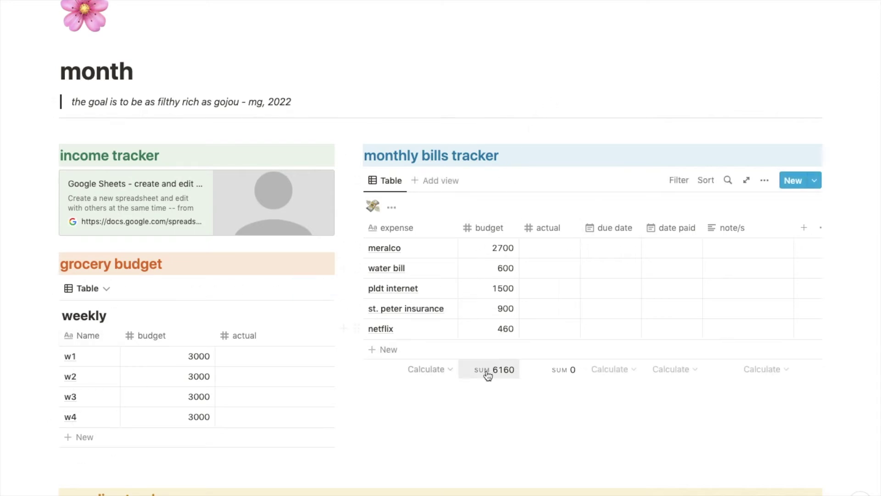
scroll(486, 381, "down", 2)
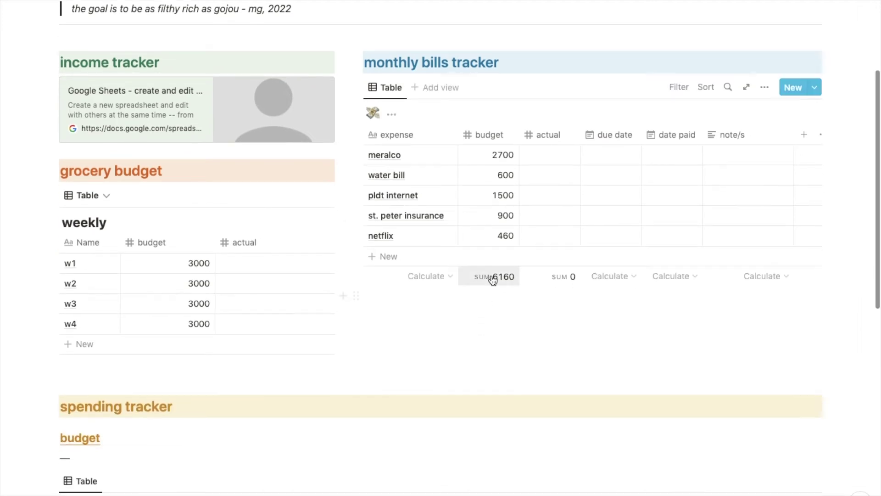
Step: Retitle the spending tracker's table on the new month page as "for may"
scroll(492, 276, "down", 3)
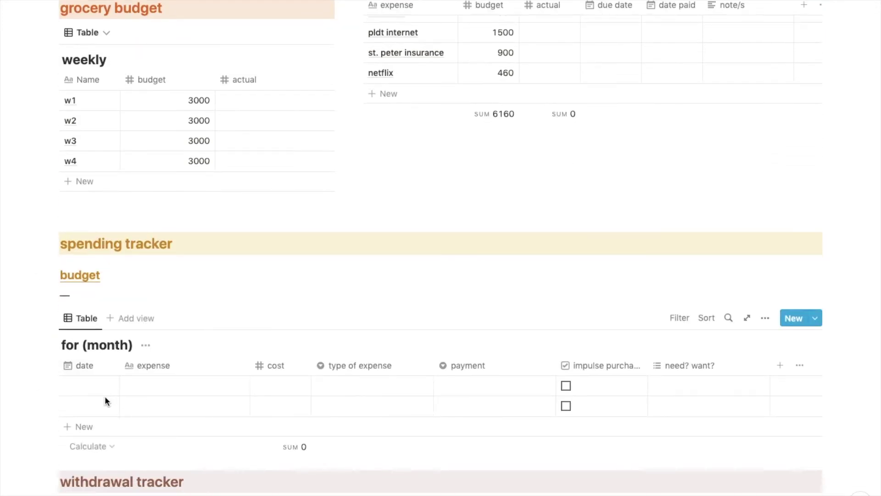
scroll(100, 384, "down", 2)
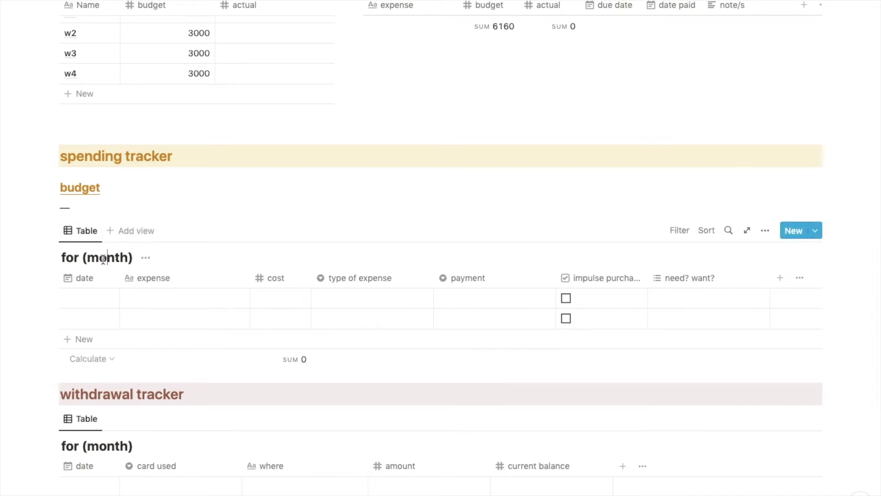
double_click(103, 260)
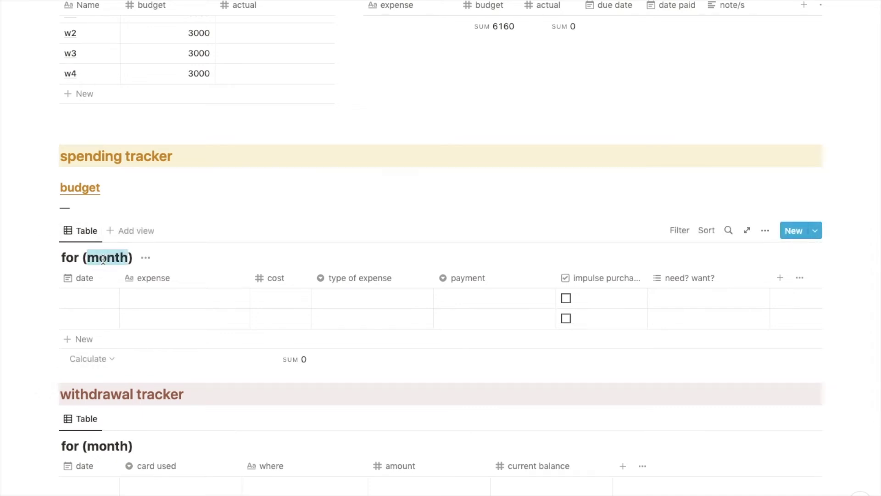
key("Right")
key("Right")
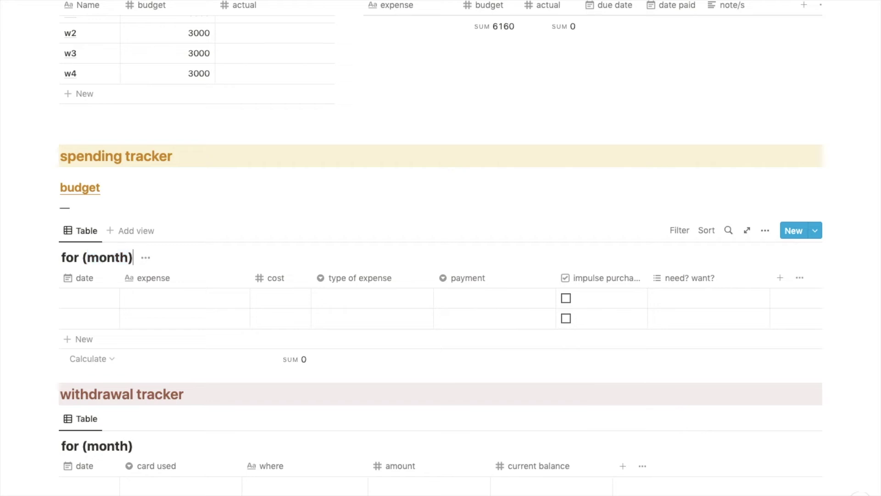
key("BackSpace")
key("BackSpace")
key("BackSpace")
key("BackSpace")
key("BackSpace")
key("BackSpace")
type("may")
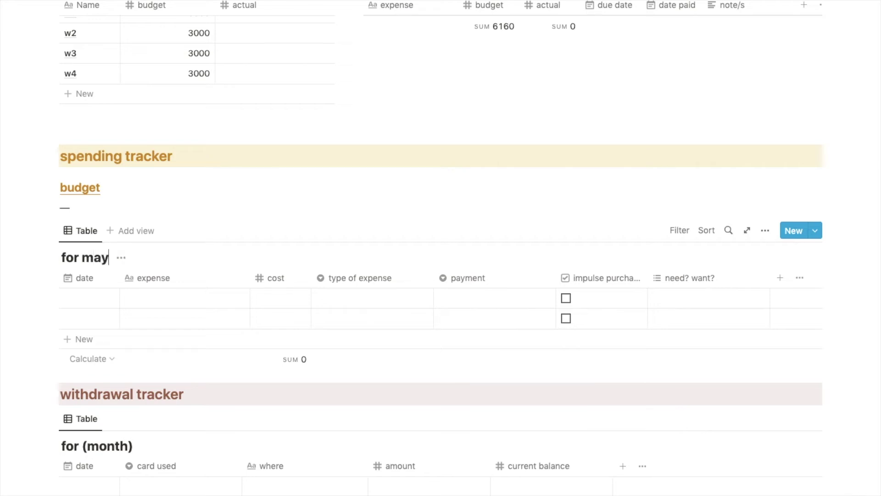
left_click(93, 296)
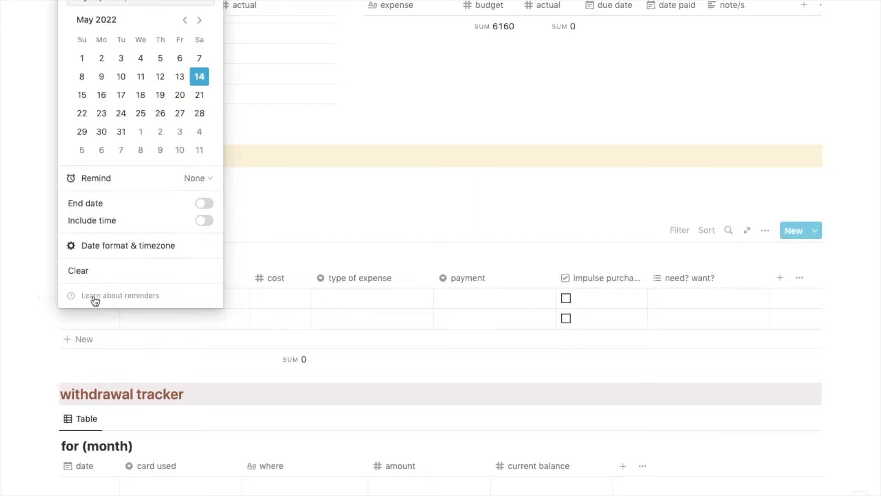
key("Escape")
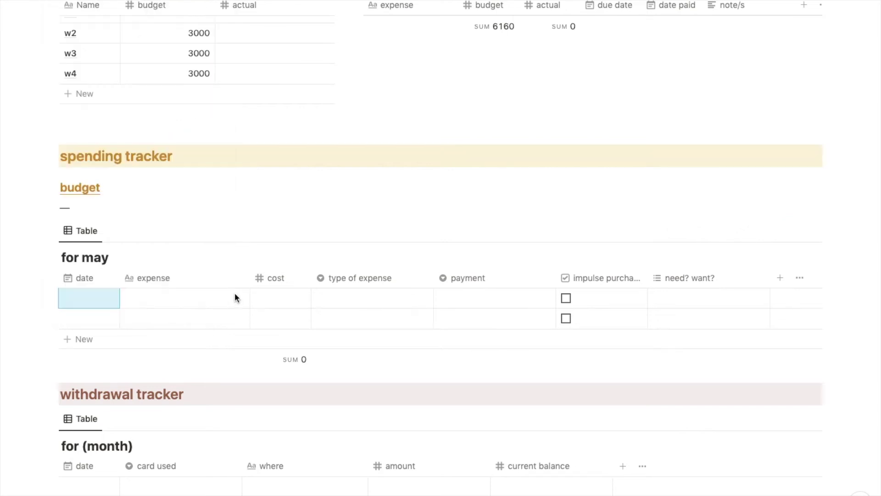
left_click(225, 298)
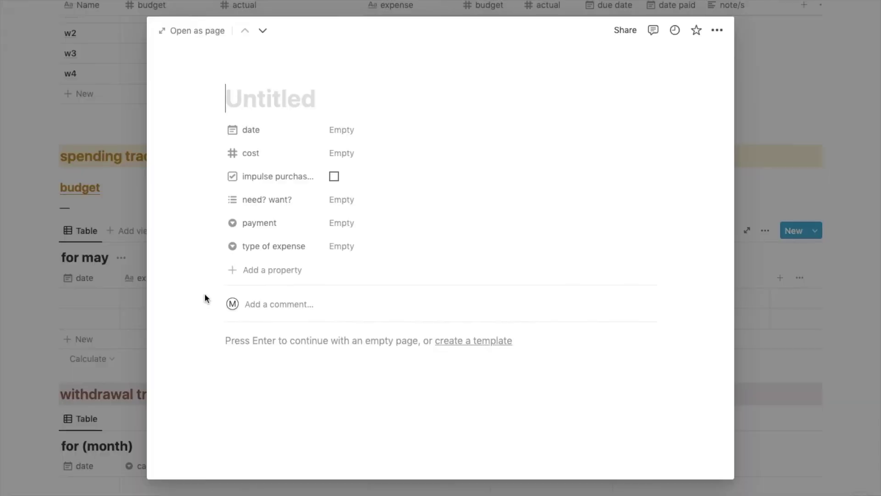
left_click(116, 285)
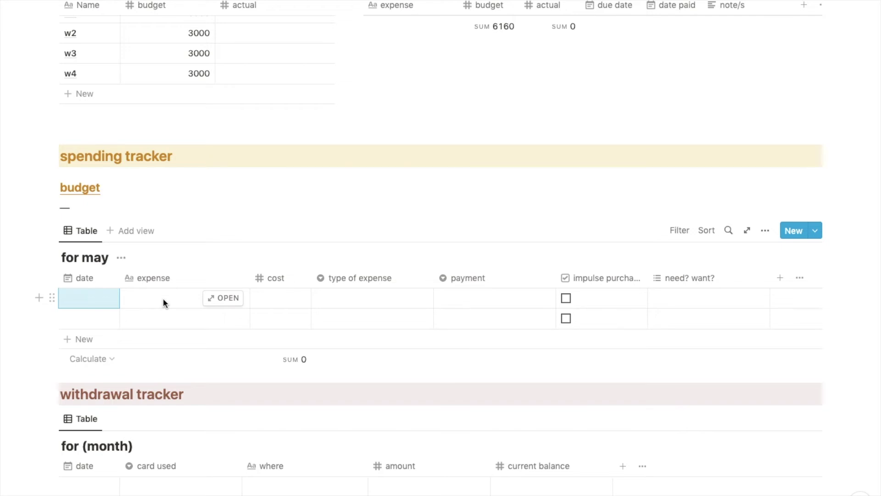
Step: Enter "corndog" as the first expense in the spending tracker with a cost of 70
left_click(163, 299)
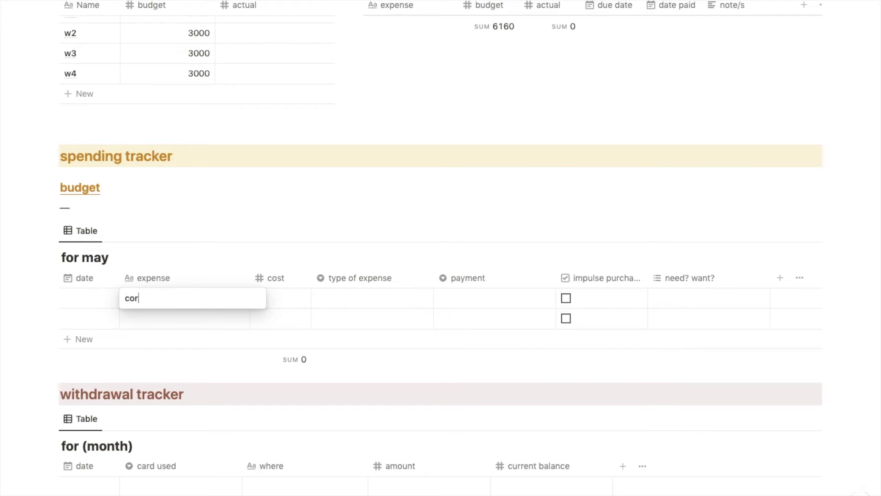
left_click(302, 298)
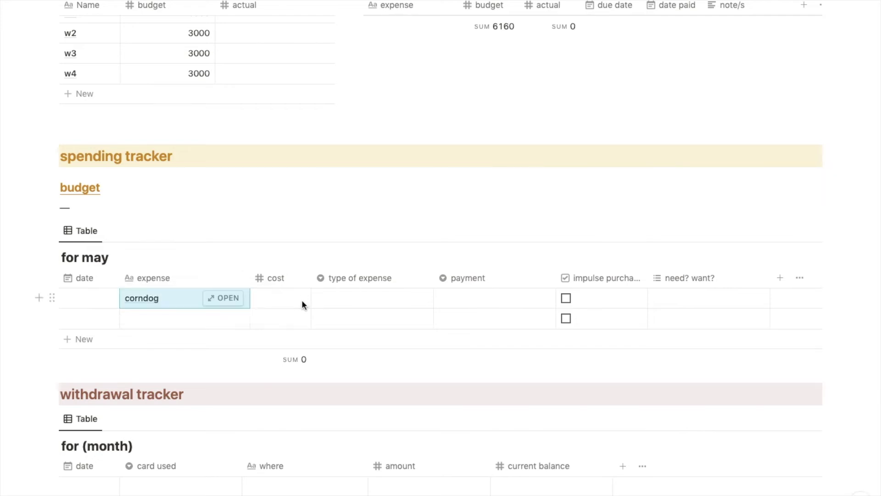
left_click(279, 299)
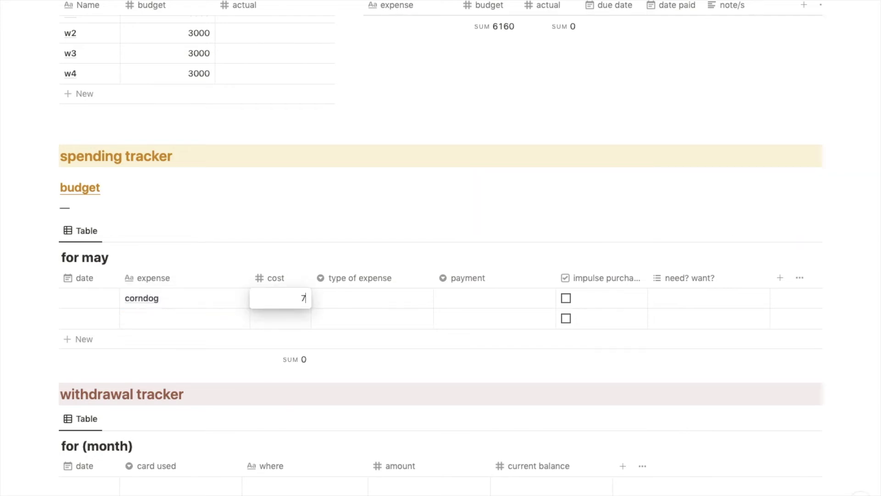
key("Return")
Step: Set the corndog row's type of expense to food and drinks and its payment to cash
left_click(345, 293)
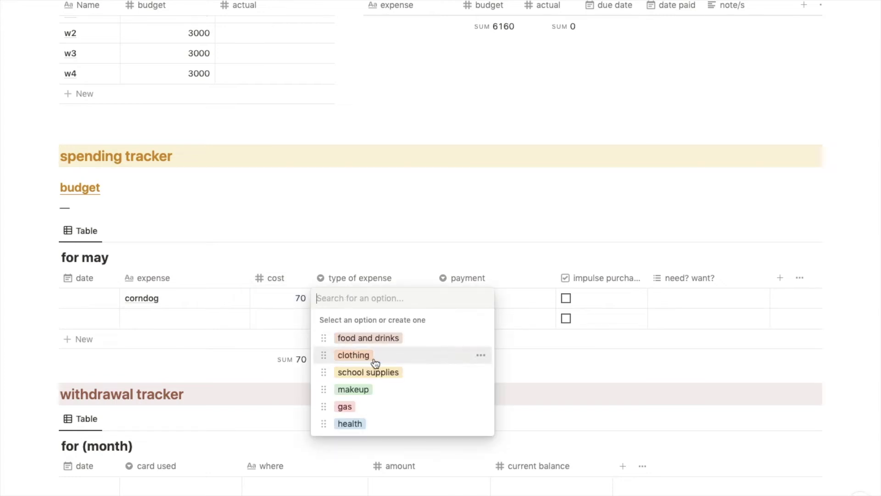
left_click(407, 338)
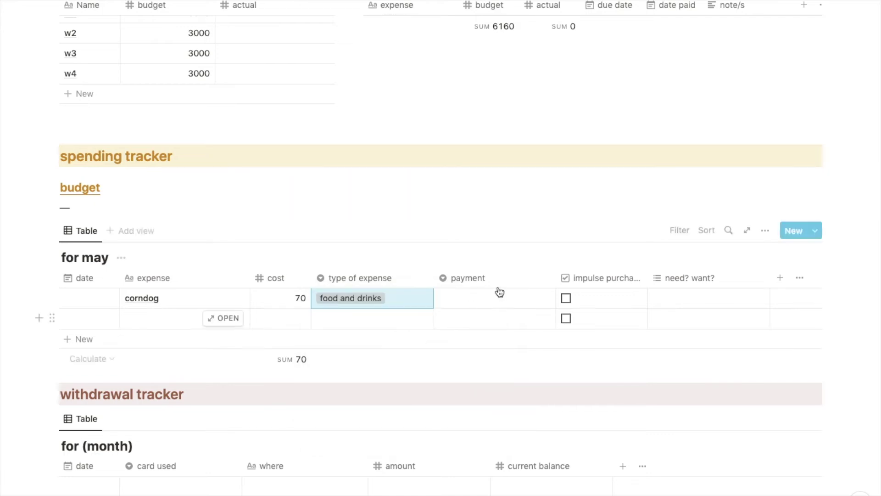
left_click(498, 300)
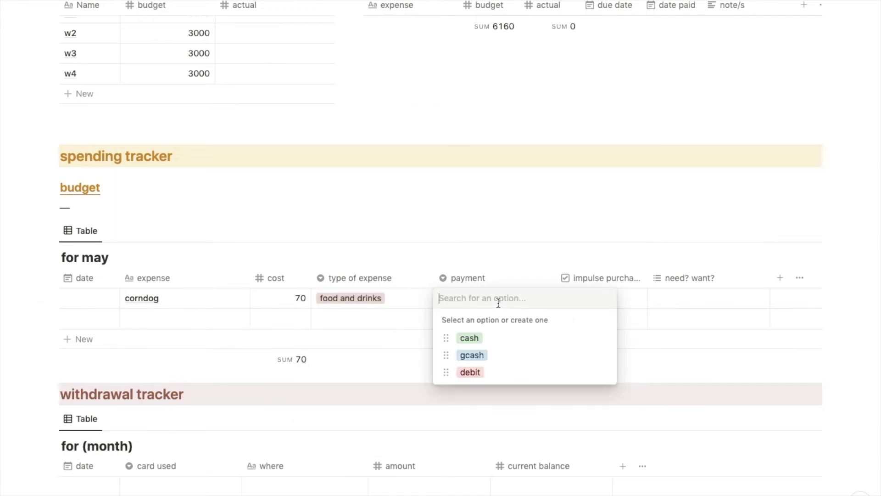
left_click(499, 347)
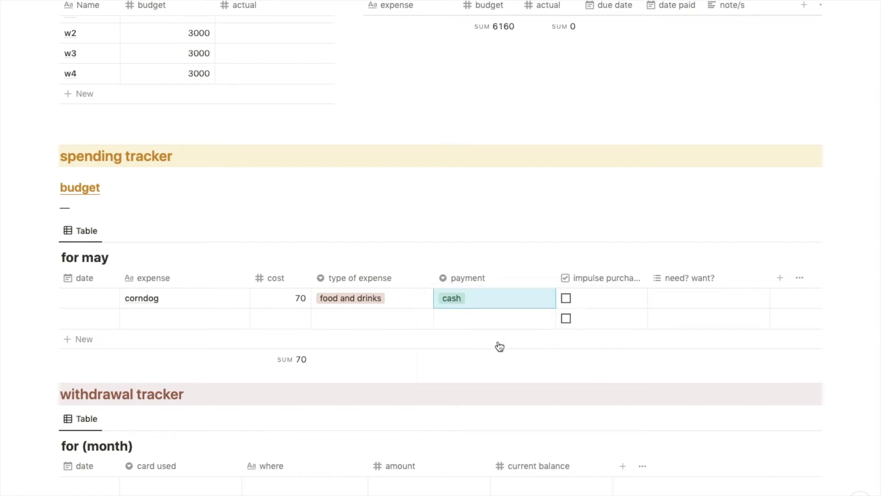
Step: Mark the corndog expense as an impulse purchase and tag it as a want
left_click(566, 299)
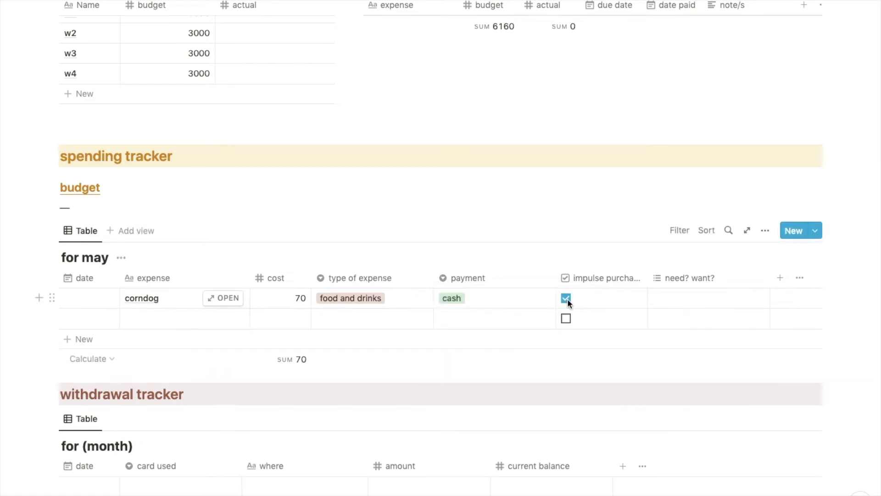
left_click(714, 300)
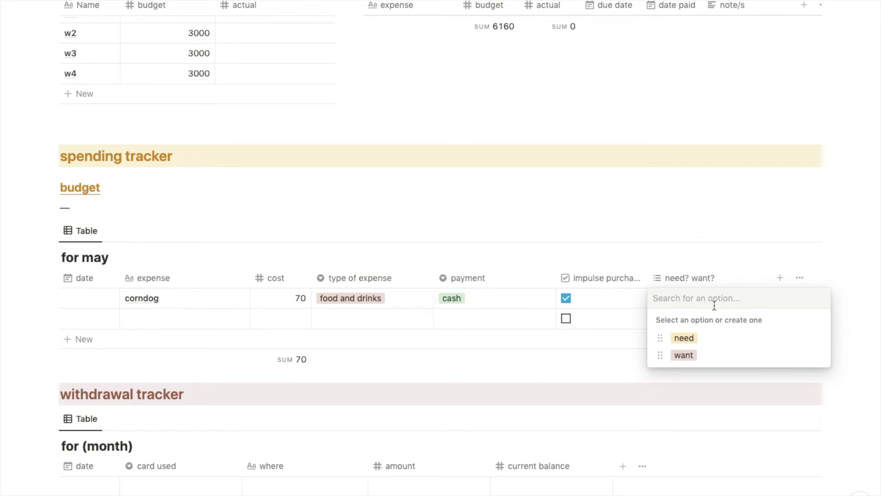
left_click(720, 355)
left_click(604, 339)
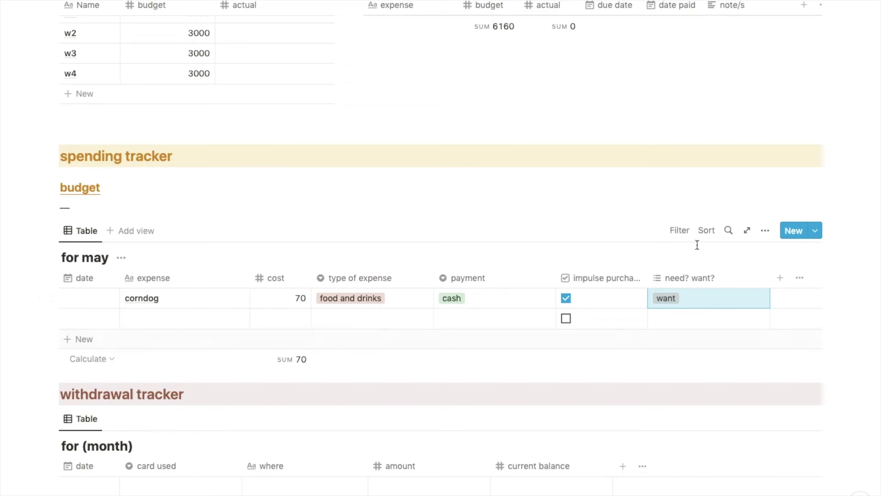
Step: Check the payment column's options and the list of properties shown in the spending tracker table
left_click(443, 278)
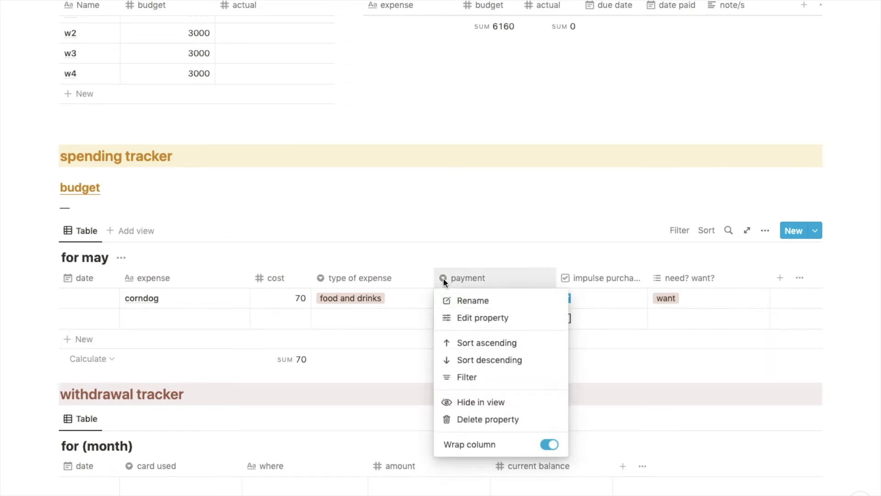
left_click(449, 250)
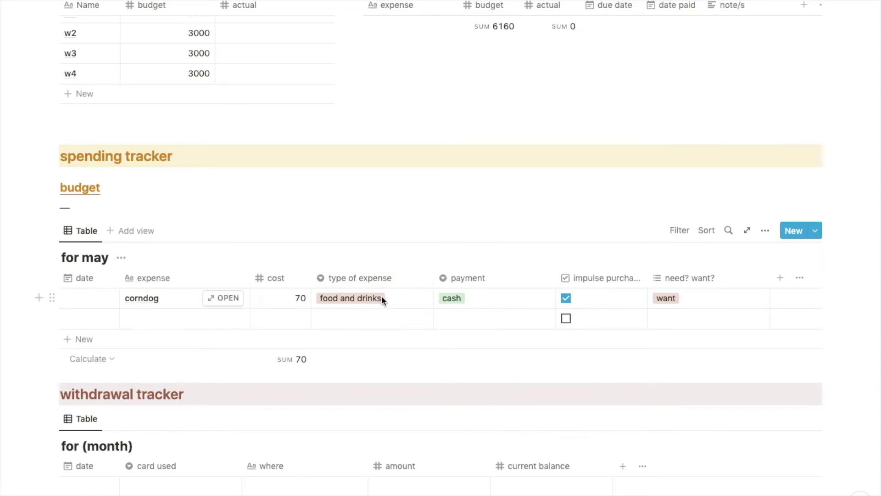
left_click(800, 281)
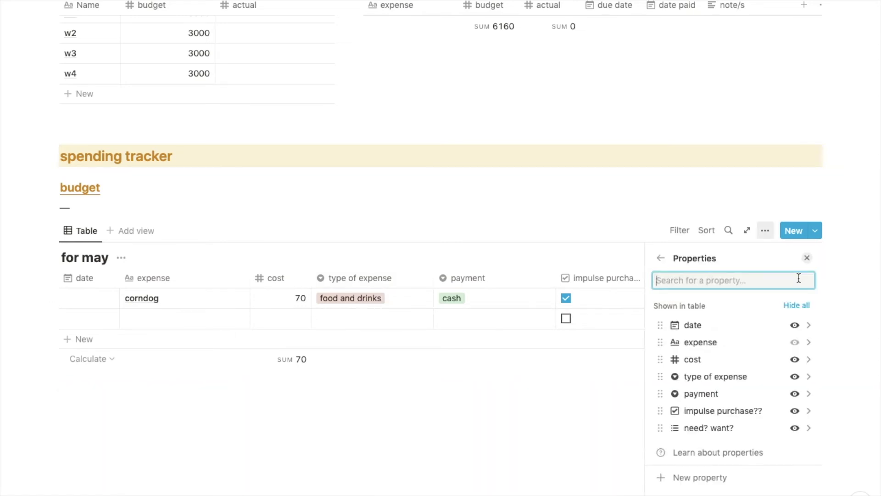
left_click(601, 260)
Step: Retitle the withdrawal tracker's table as "for may"
scroll(209, 294, "down", 4)
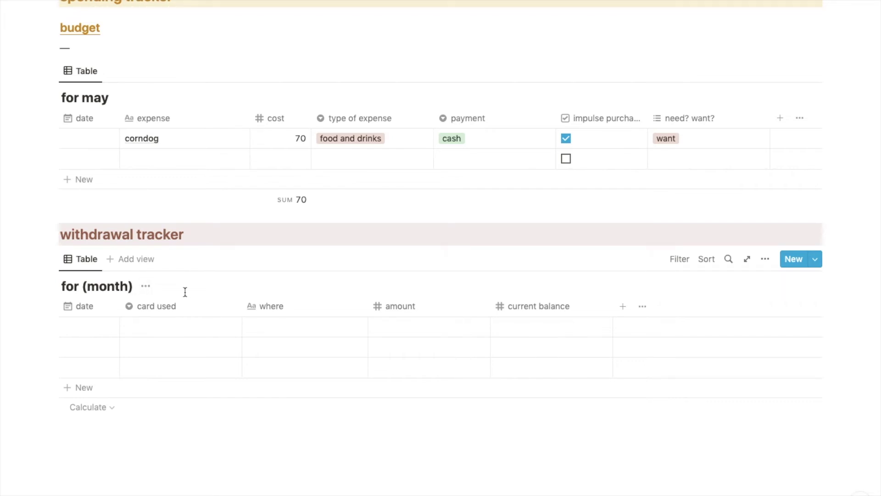
key("BackSpace")
key("BackSpace")
key("BackSpace")
key("BackSpace")
key("BackSpace")
key("BackSpace")
type("may")
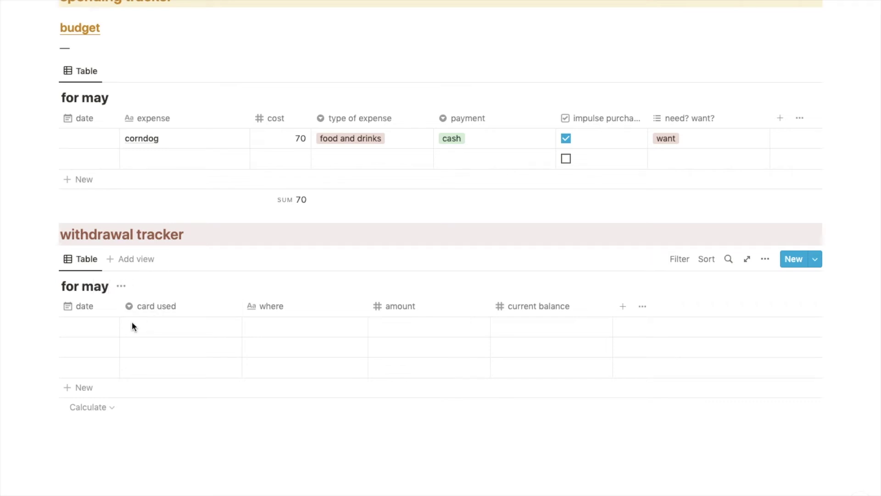
Step: Set the date of the withdrawal tracker's first row to May 14, 2022, leaving its where field blank
left_click(98, 333)
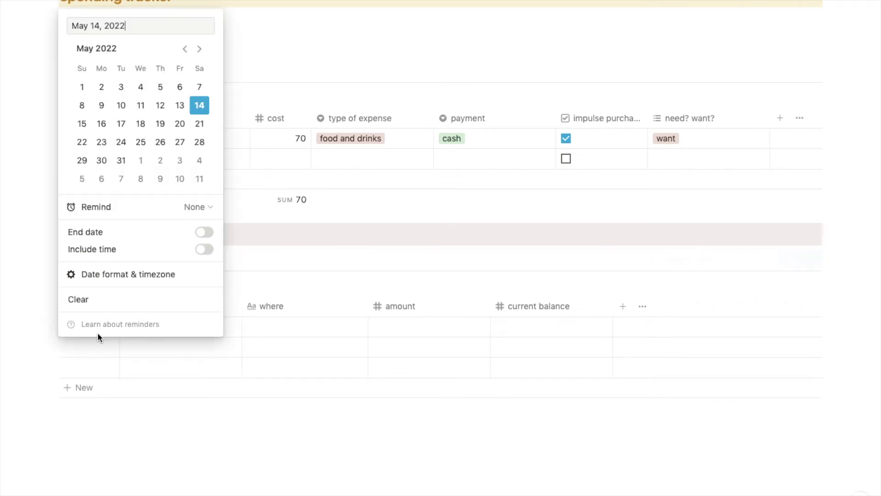
left_click(201, 109)
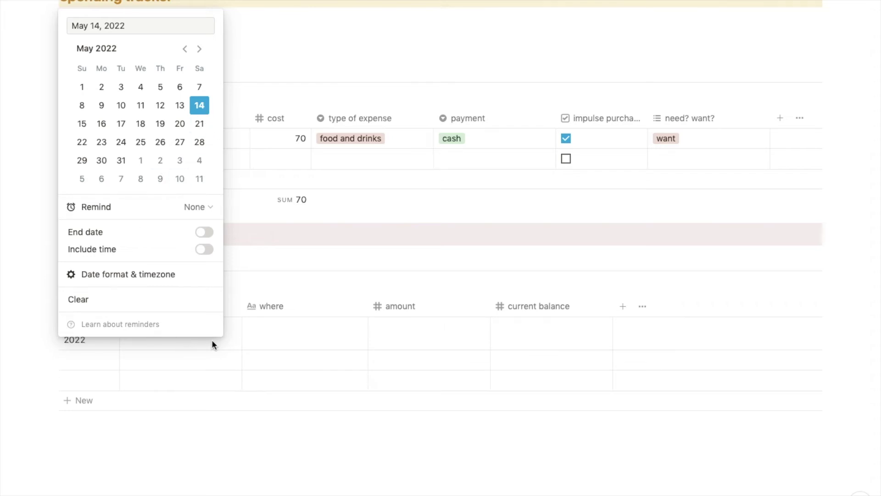
key("Escape")
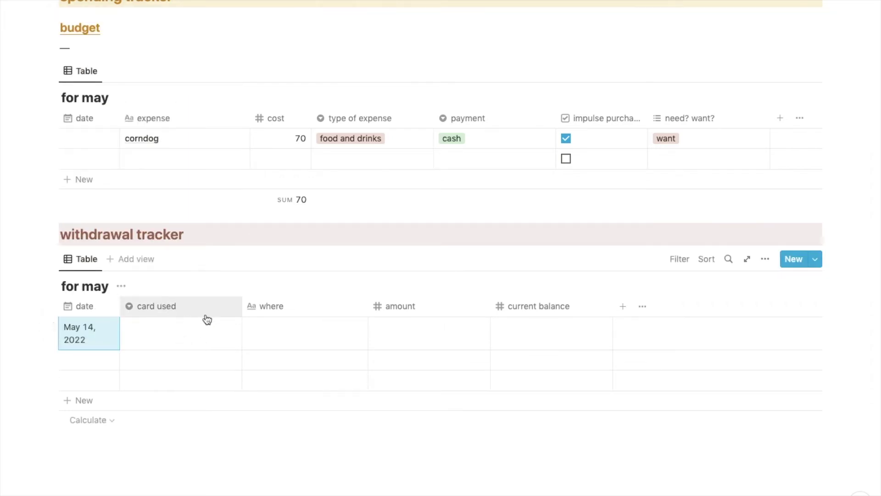
left_click(289, 337)
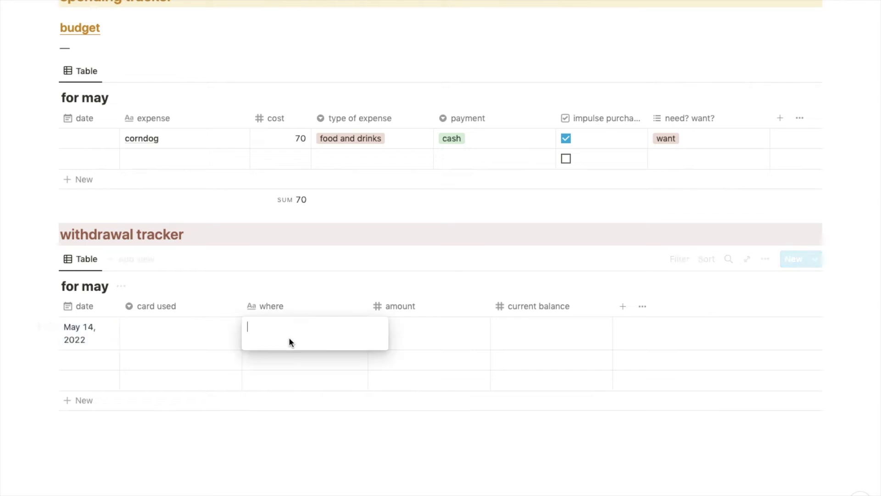
key("Escape")
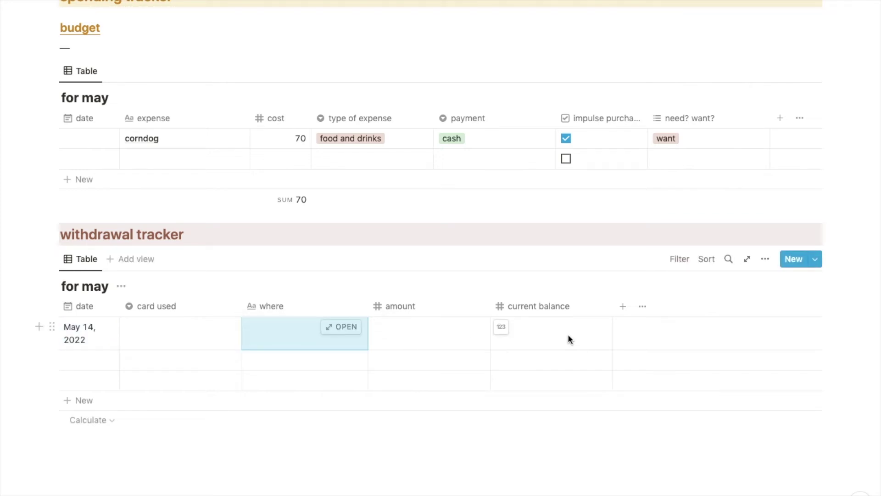
Step: Return to the home page and open the development page from its index to view the activity dump and course boards
scroll(569, 339, "up", 15)
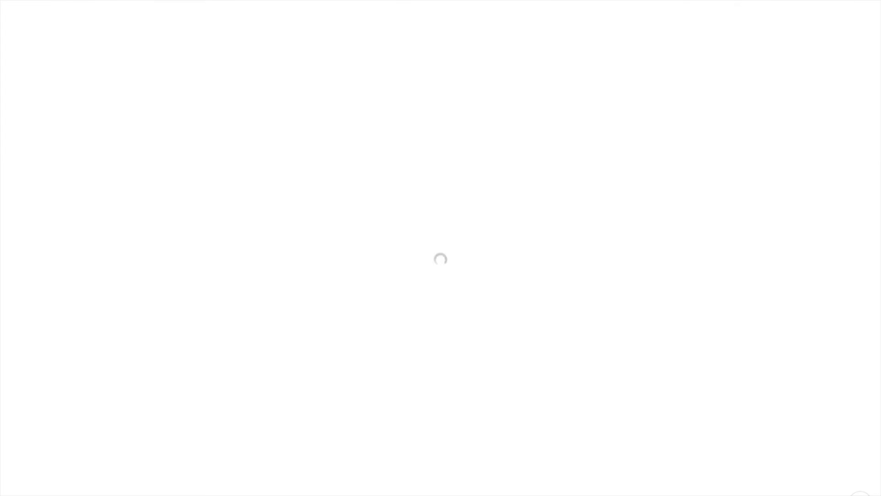
scroll(81, 452, "down", 5)
scroll(82, 452, "down", 6)
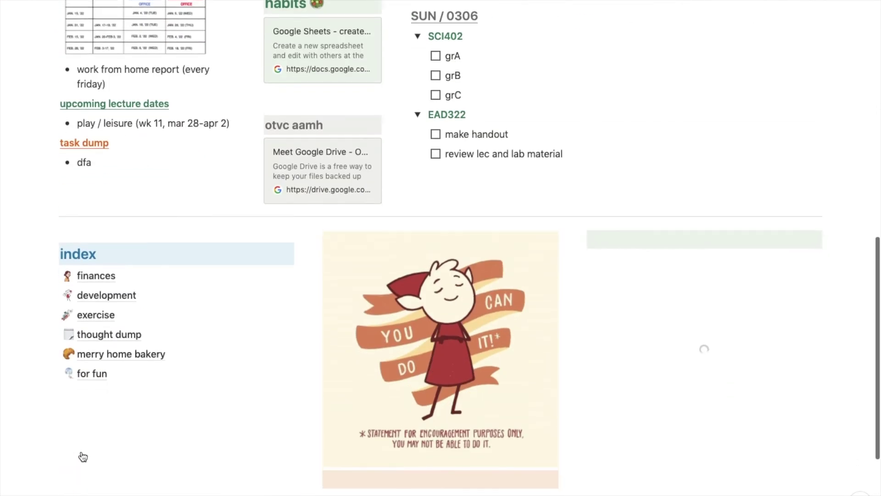
left_click(124, 293)
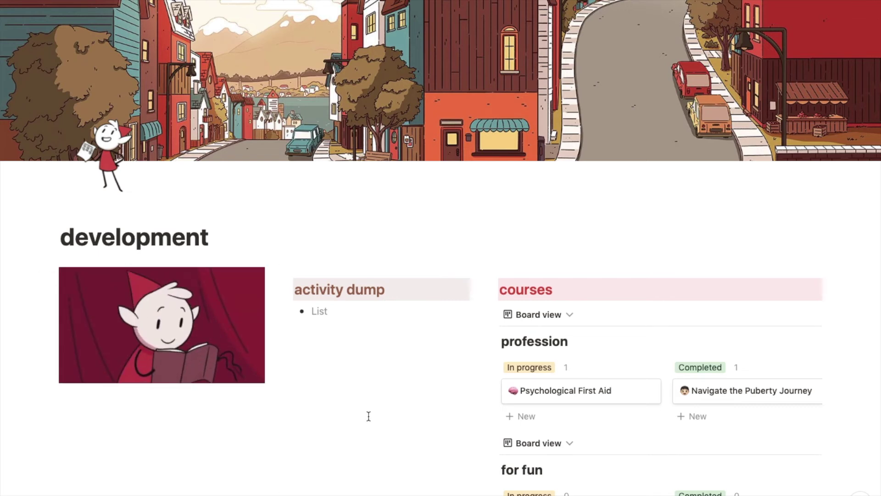
scroll(368, 416, "down", 3)
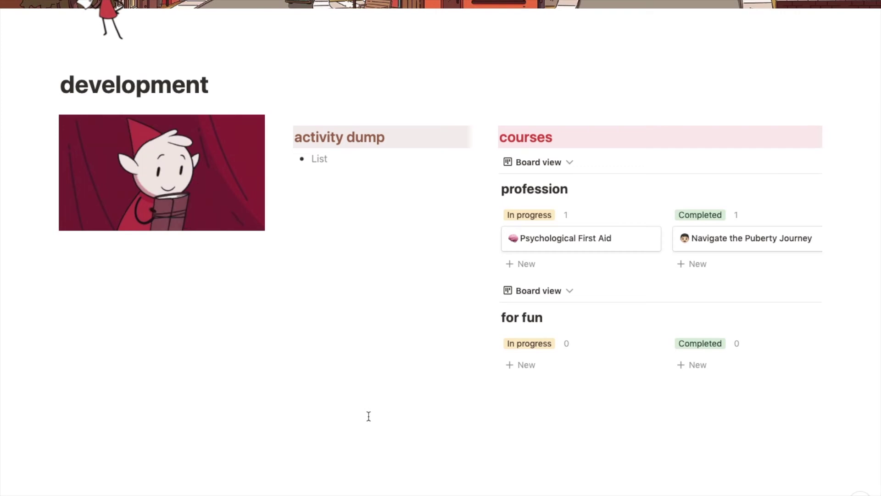
scroll(368, 415, "up", 2)
Step: Go back to the home page and open the exercise page from its index
left_click(361, 235)
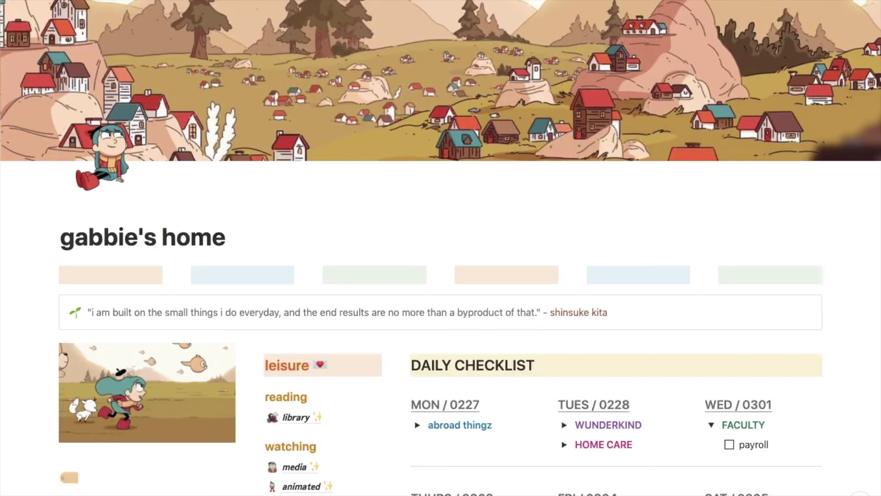
scroll(142, 211, "down", 15)
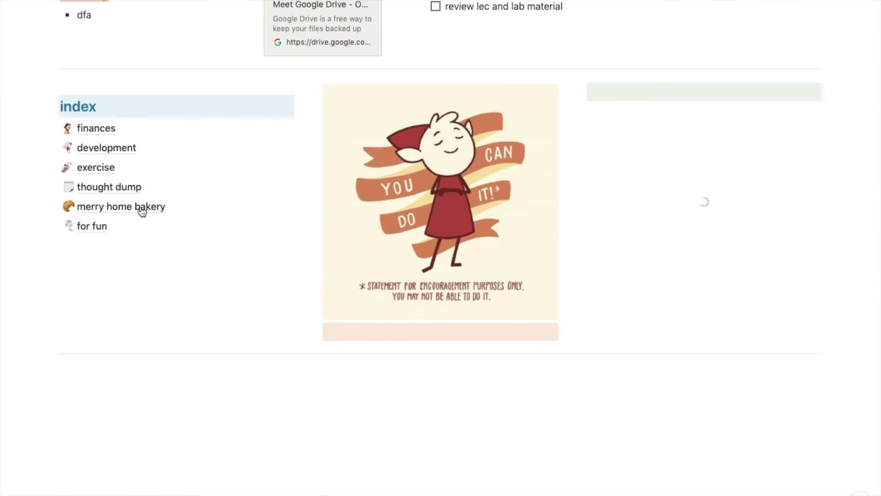
left_click(91, 168)
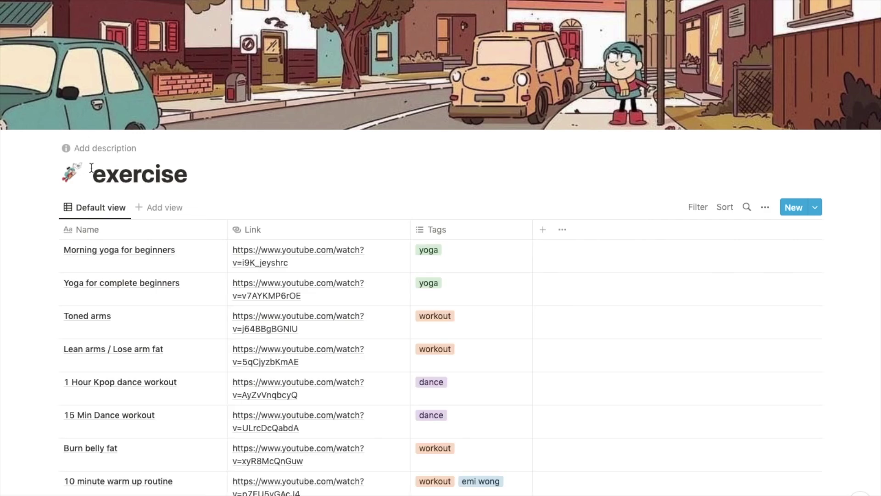
Step: Look over the exercise table's workout names, video links and tags, and return to the home page
scroll(92, 168, "down", 5)
scroll(89, 145, "up", 5)
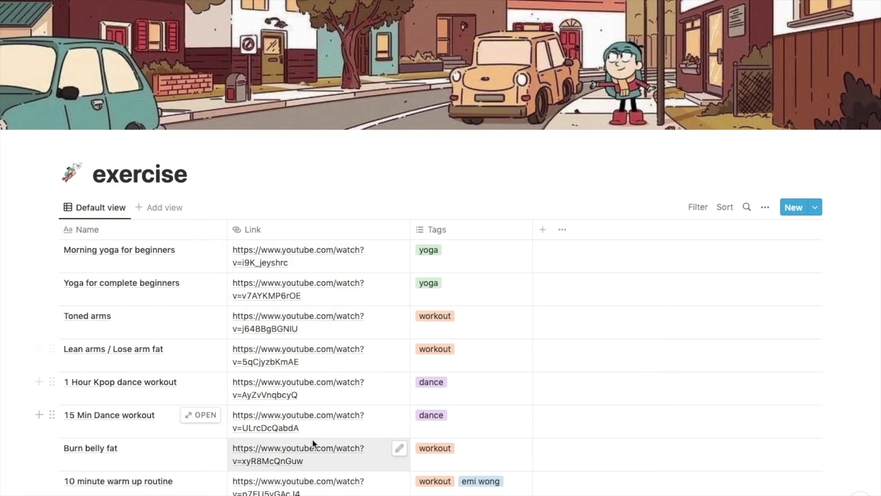
scroll(313, 440, "down", 1)
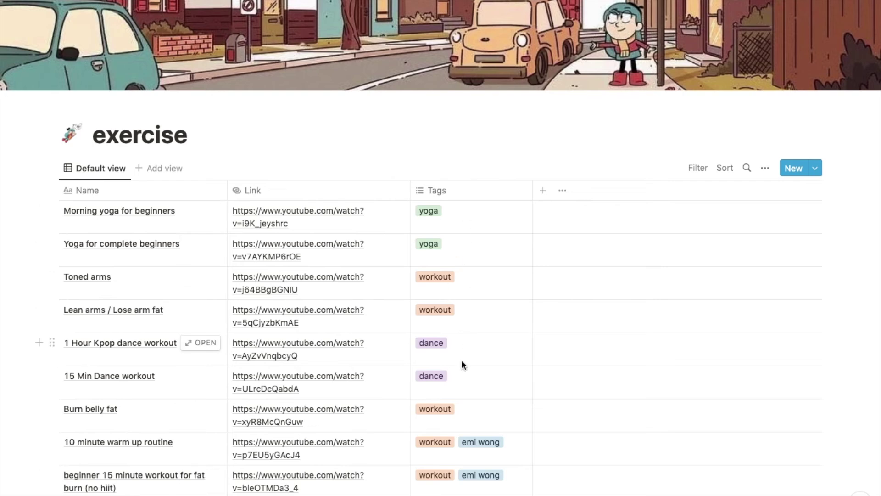
scroll(462, 362, "down", 3)
scroll(461, 359, "up", 5)
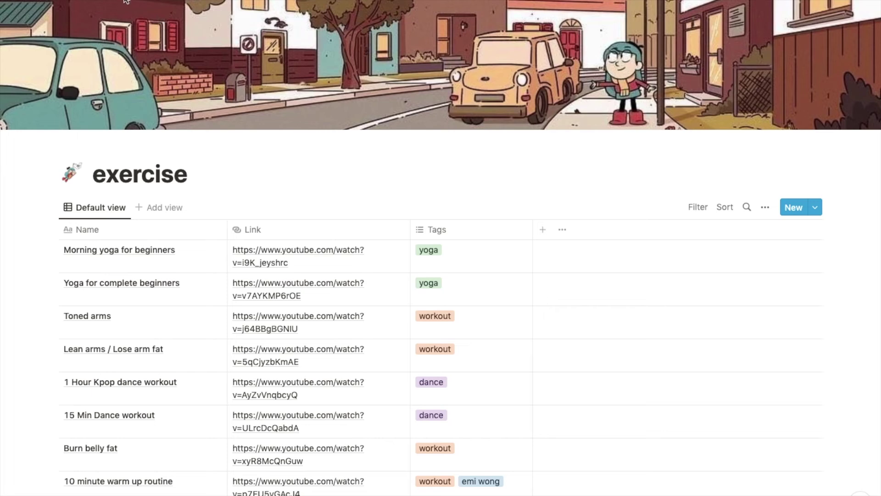
key("super+bracketleft")
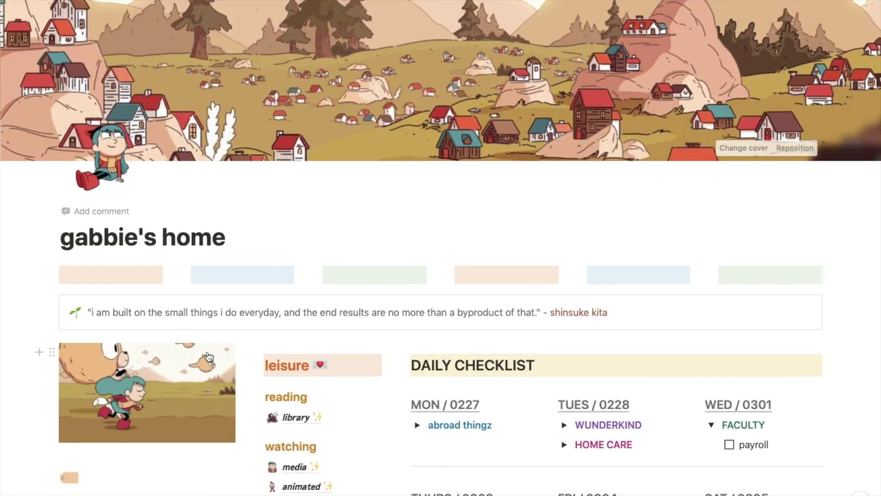
Step: Open the thought dump page from the home page's index and view its first quarter calendar for January 2022
scroll(207, 356, "down", 6)
scroll(207, 356, "down", 8)
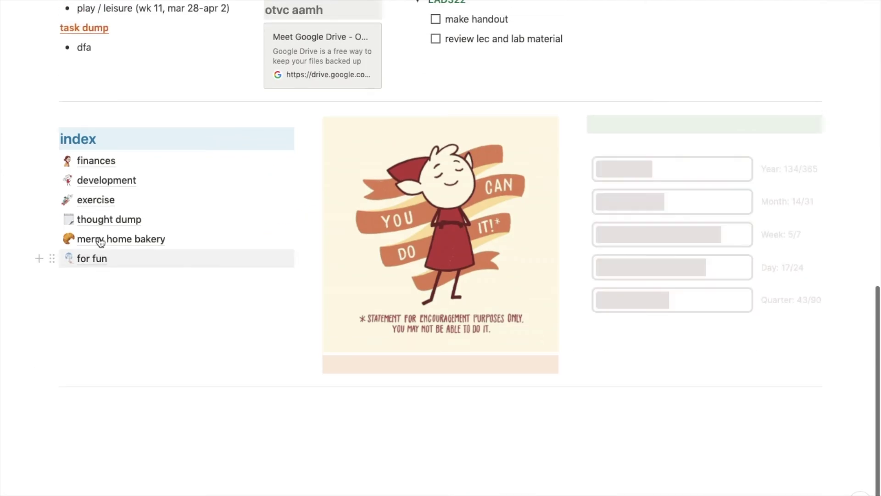
left_click(109, 219)
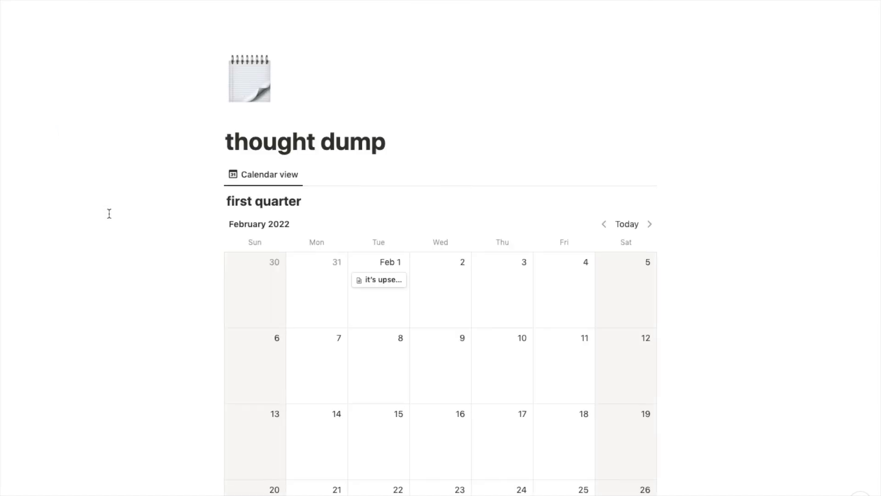
scroll(428, 362, "down", 4)
scroll(429, 362, "up", 3)
left_click(603, 186)
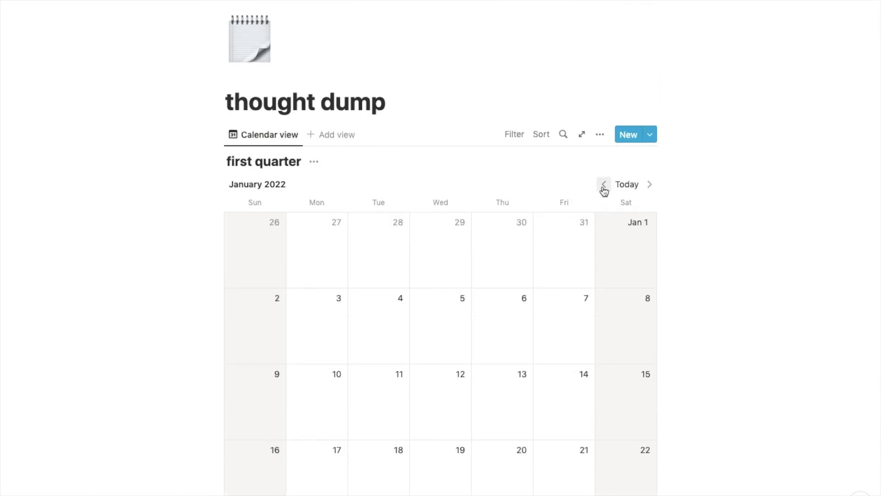
scroll(617, 322, "down", 4)
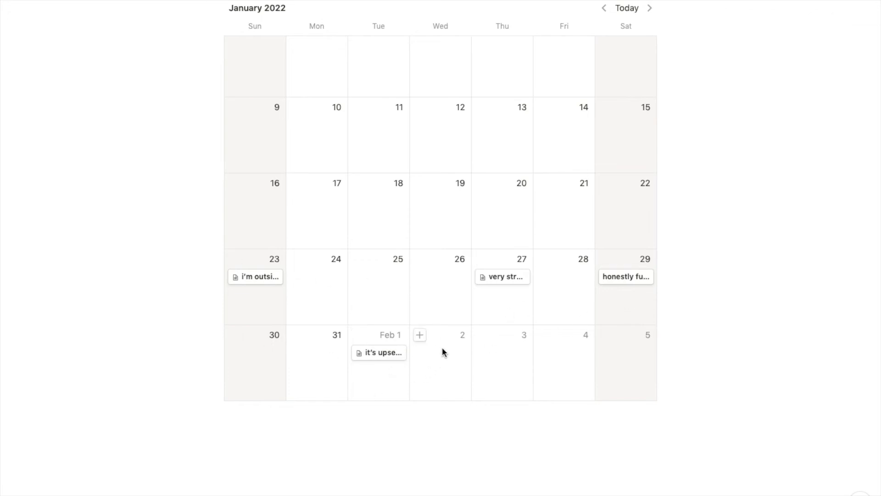
Step: Add a calendar entry titled "sample" on February 2, 2022 with the body text "jfkdghdjkfgh", and delete that entry
left_click(419, 335)
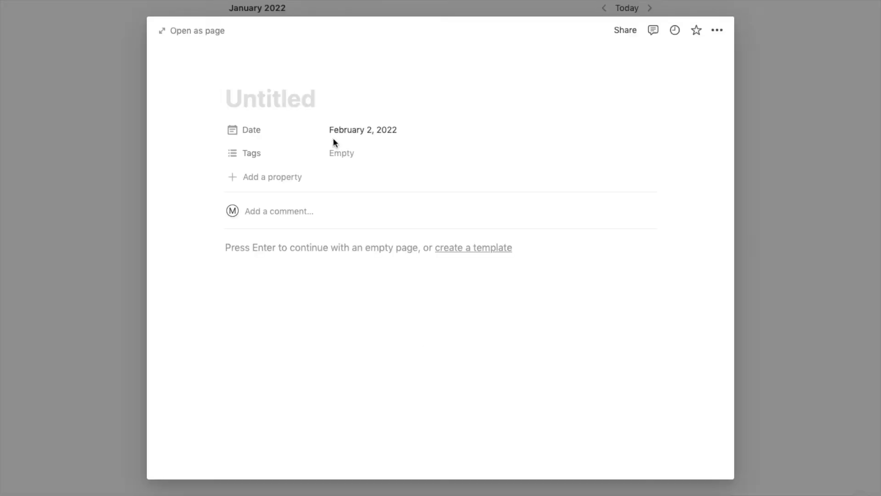
type("sample")
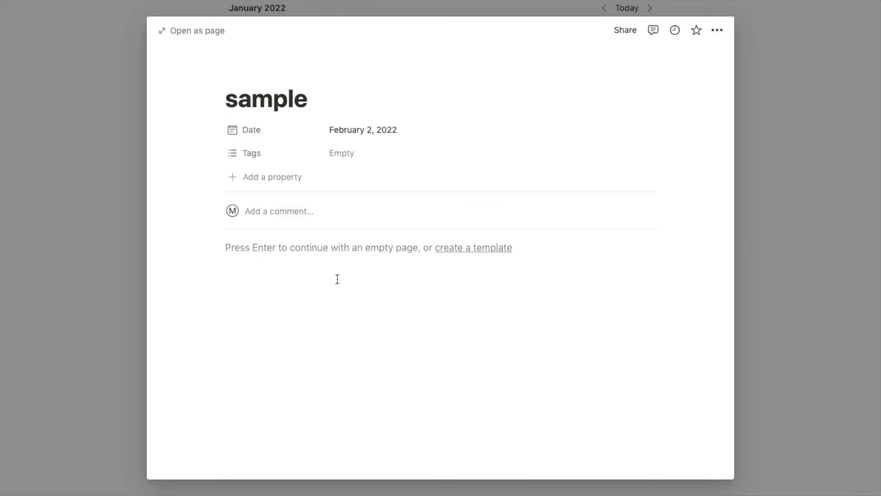
key("Return")
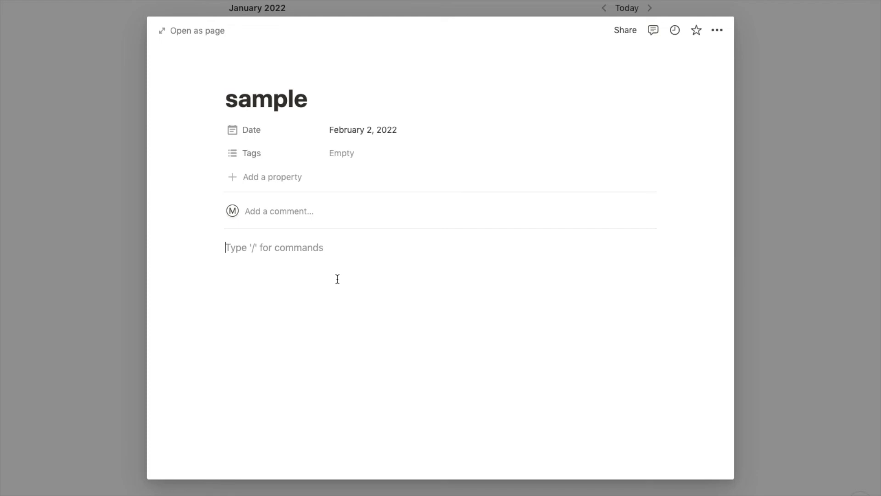
type("jfkdghdjkfgh")
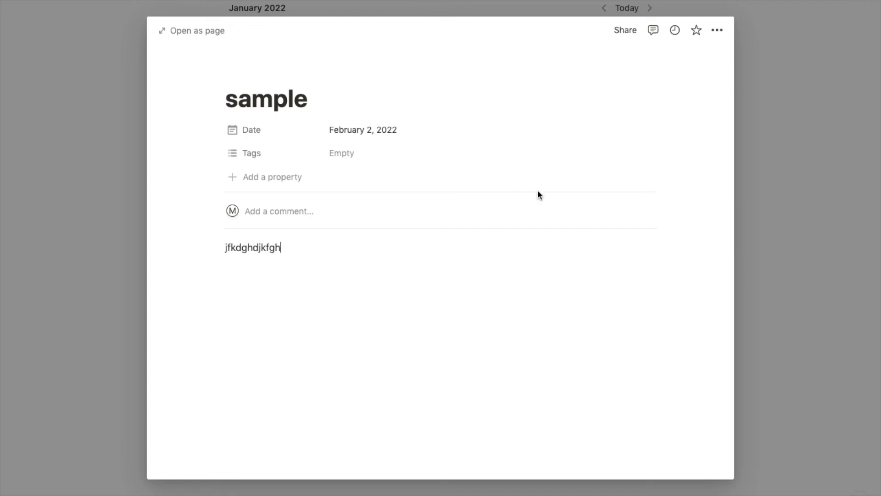
left_click(100, 171)
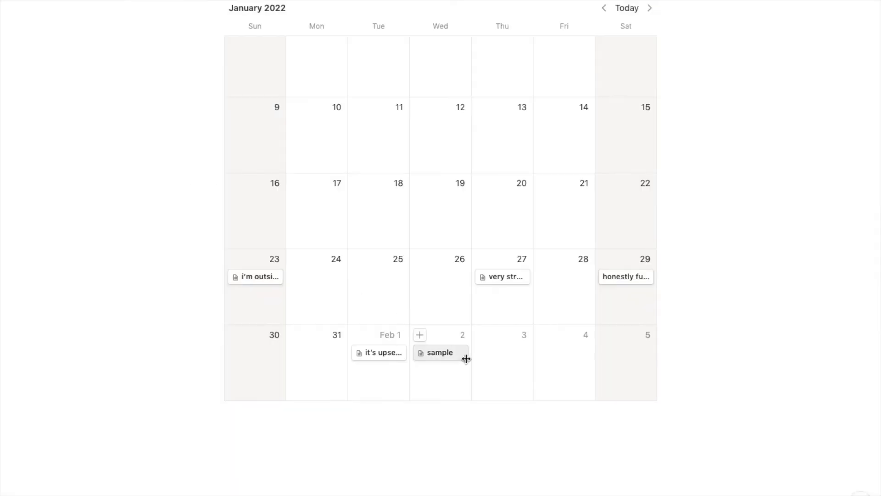
right_click(437, 353)
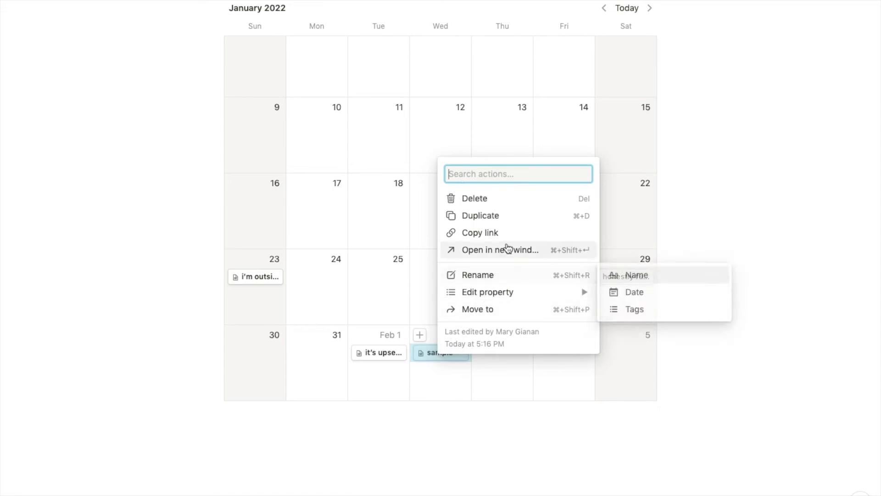
left_click(511, 203)
Step: Advance the thought dump calendar to March 2022, look over the month, and return to the home page
scroll(170, 338, "up", 10)
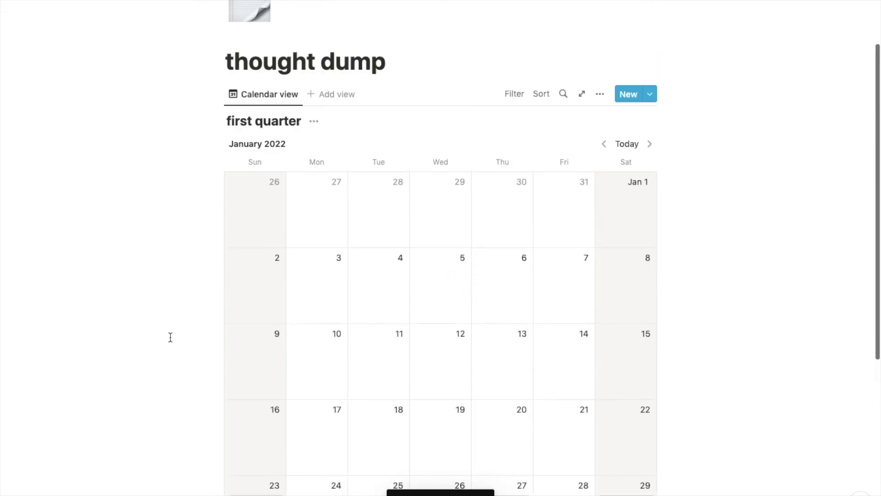
left_click(649, 225)
left_click(649, 224)
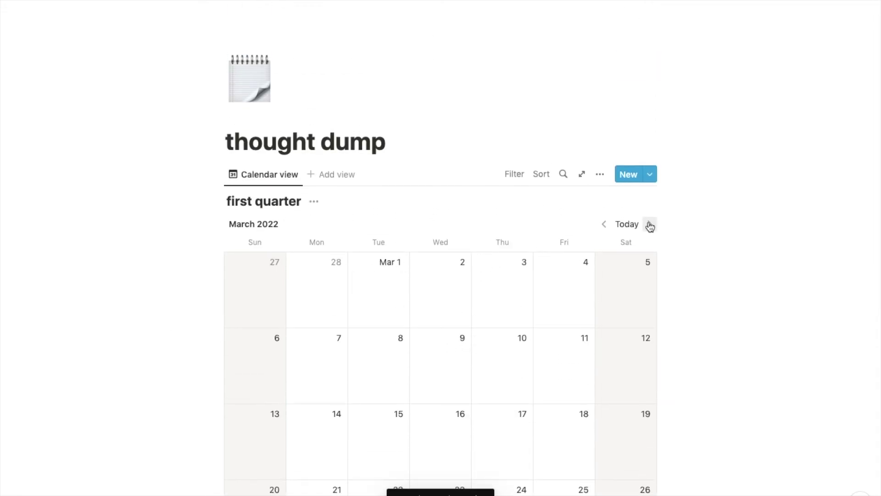
scroll(674, 236, "down", 5)
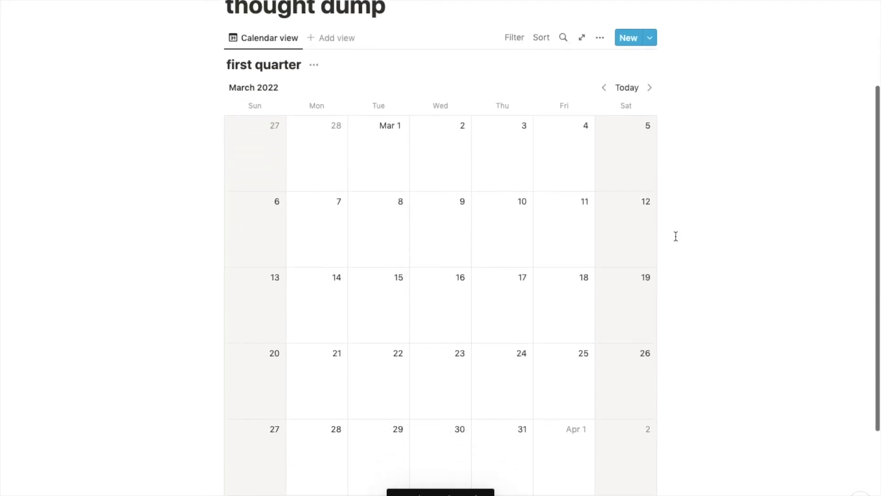
scroll(665, 210, "up", 4)
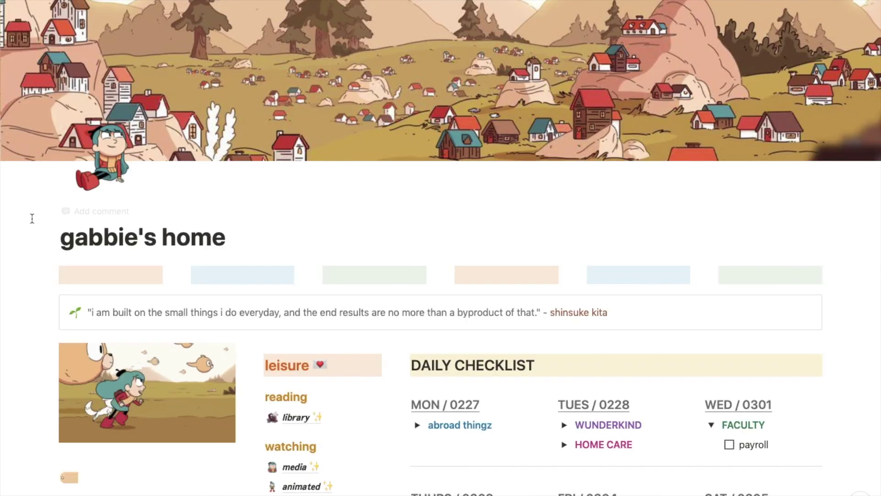
Step: Open the for fun page from the home page's index and look over its opening quote and artsy stuff section
scroll(20, 334, "down", 1)
scroll(20, 334, "down", 10)
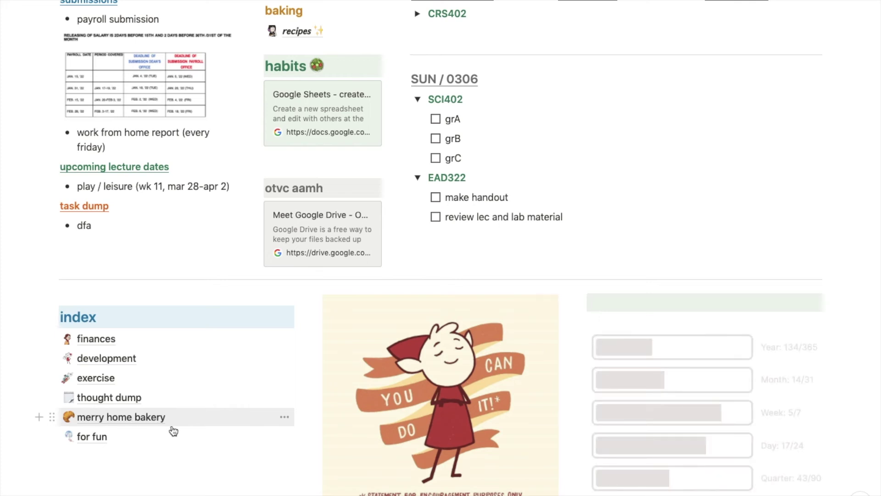
left_click(91, 439)
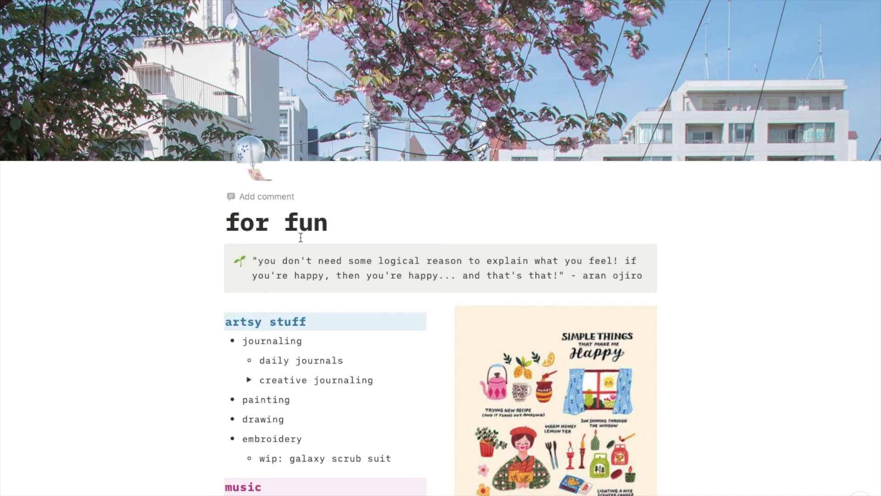
left_click(355, 261)
left_click(282, 261)
scroll(378, 350, "down", 5)
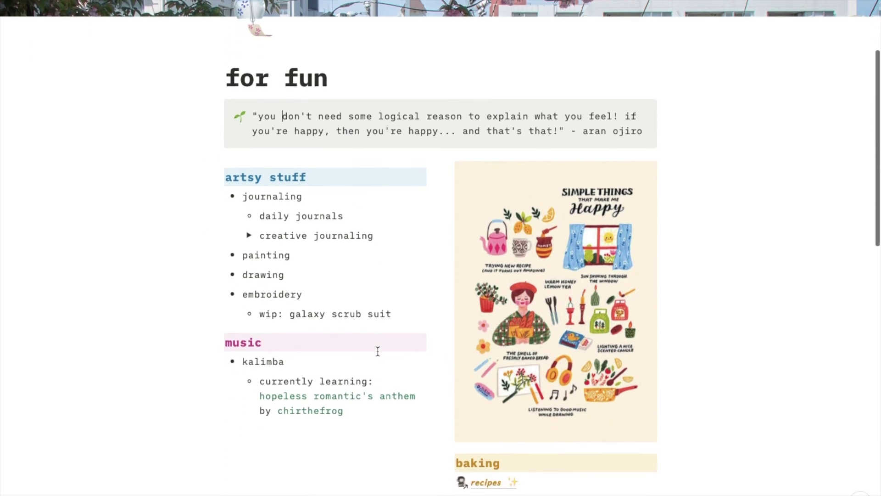
scroll(377, 350, "down", 3)
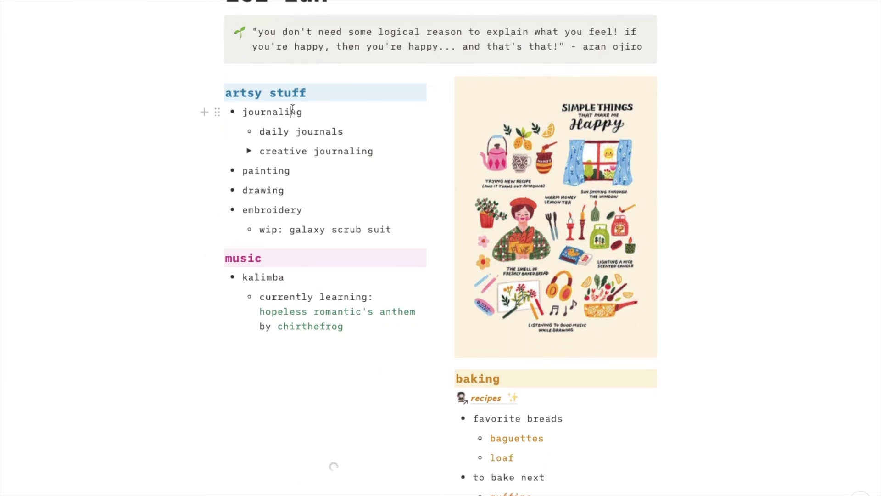
Step: Expand the creative journaling toggle under artsy stuff, view the journal spread photos, and collapse it again
left_click(297, 133)
left_click(252, 151)
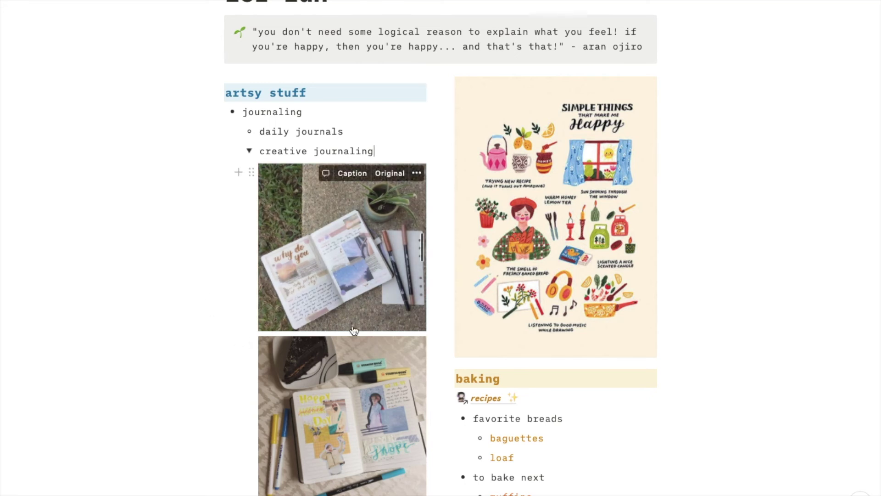
scroll(354, 330, "down", 1)
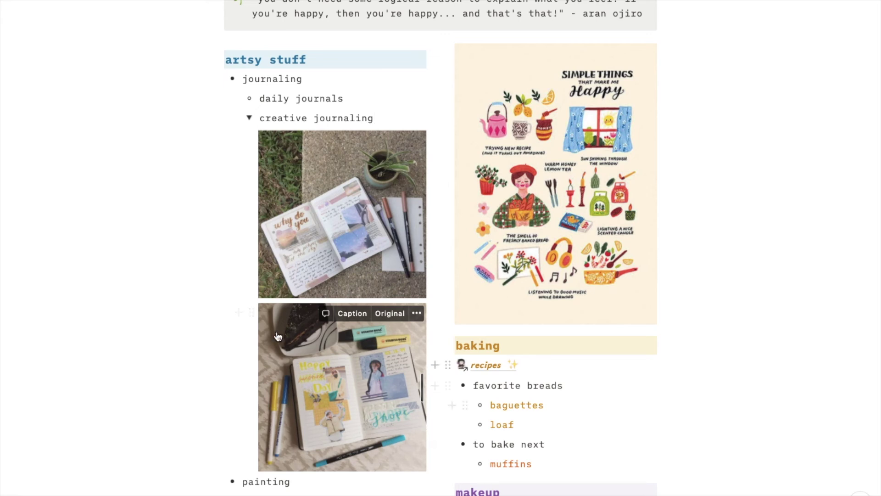
left_click(248, 118)
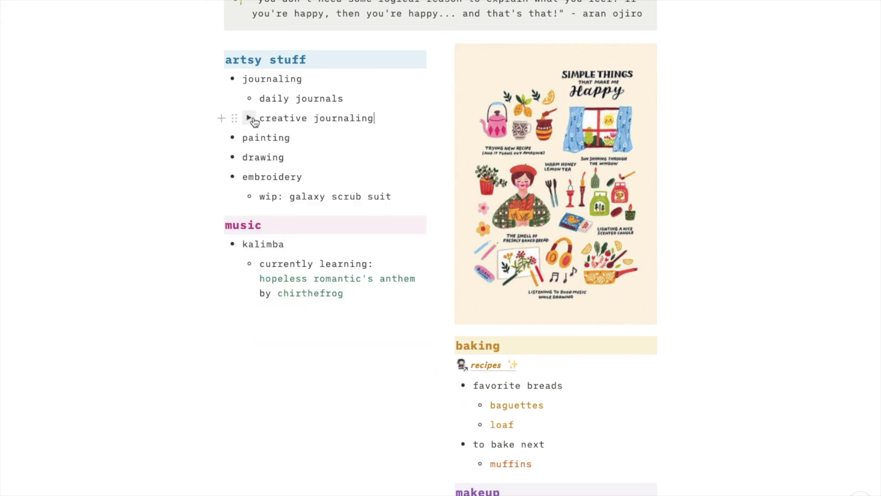
Step: Examine the painting, drawing and embroidery items and the kalimba song being learned in the music section
scroll(147, 191, "down", 5)
scroll(147, 191, "up", 6)
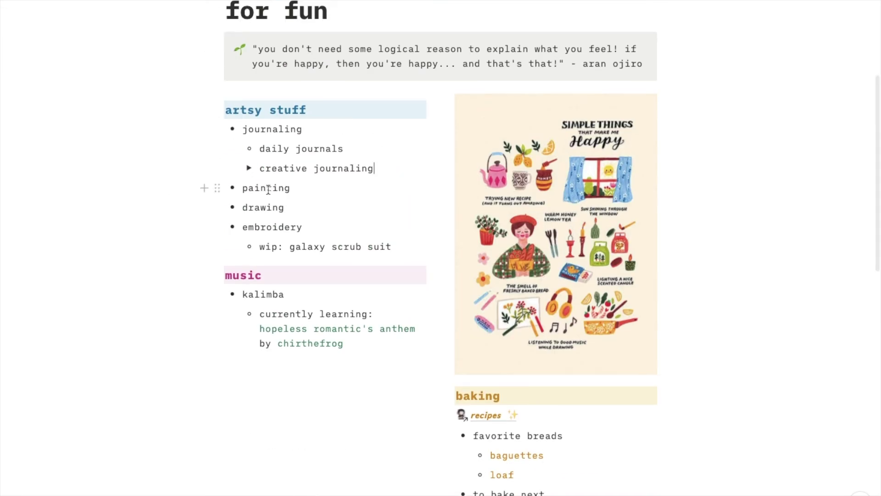
left_click(280, 227)
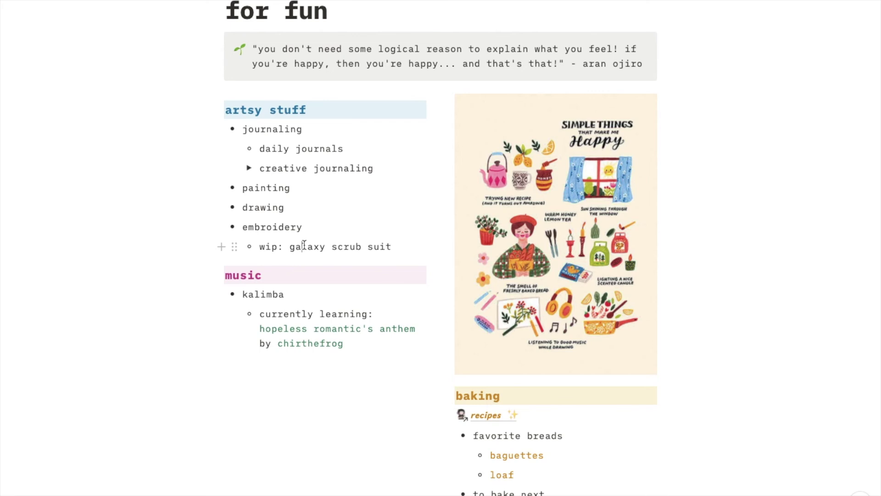
left_click(303, 246)
scroll(294, 291, "down", 1)
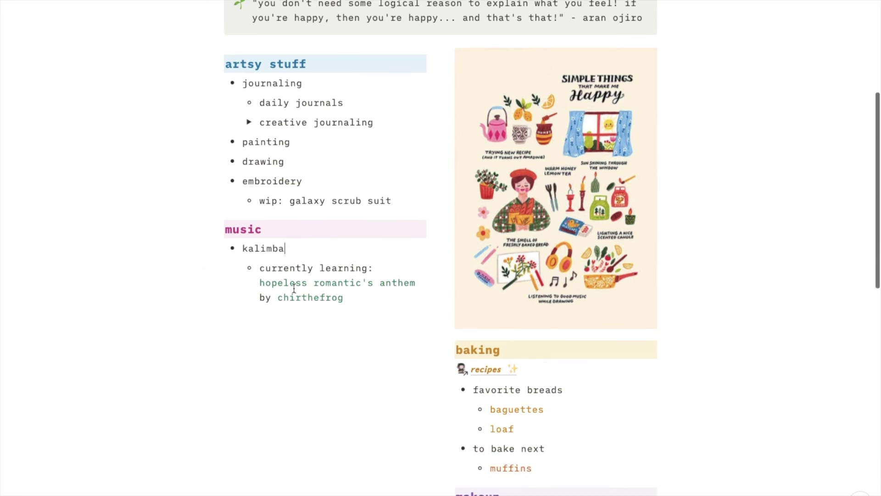
scroll(332, 301, "down", 1)
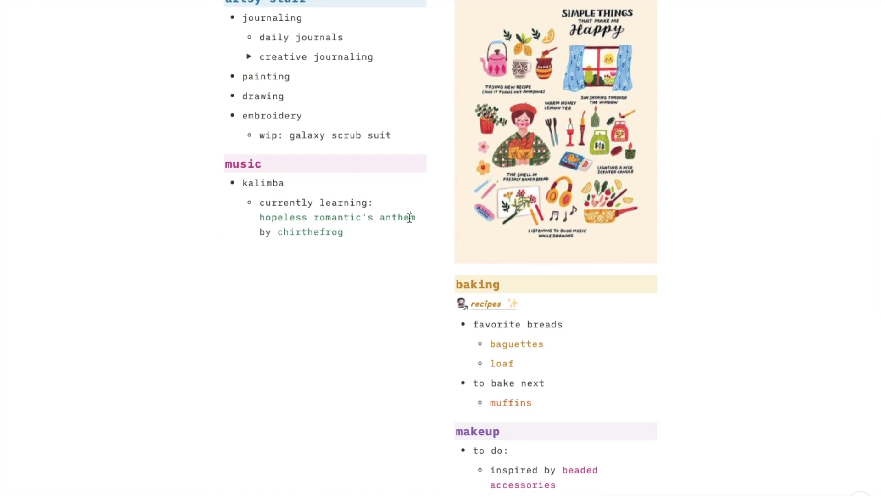
scroll(410, 217, "down", 1)
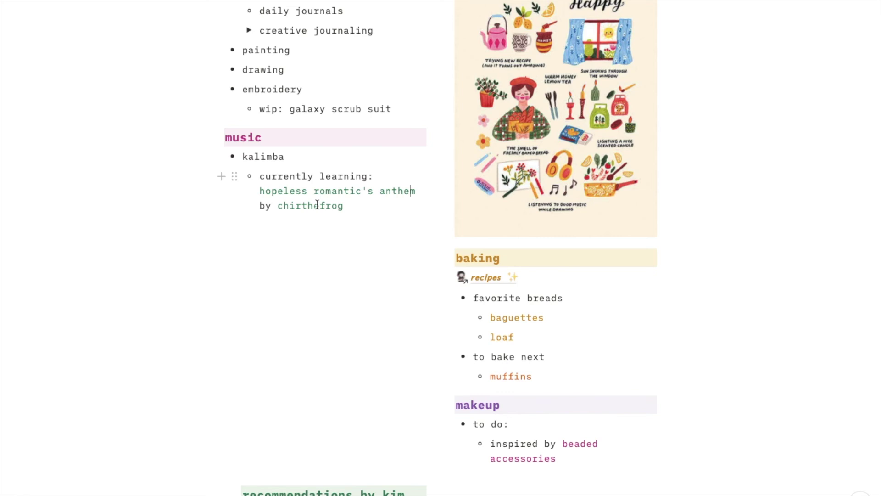
mouse_move(338, 383)
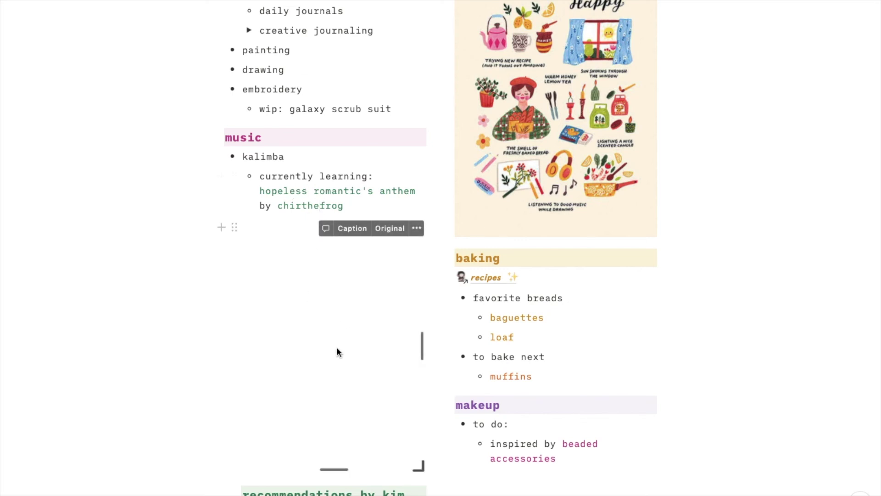
Step: Look through the recommendations list below the music section, including its cr and cw lines
scroll(336, 351, "down", 5)
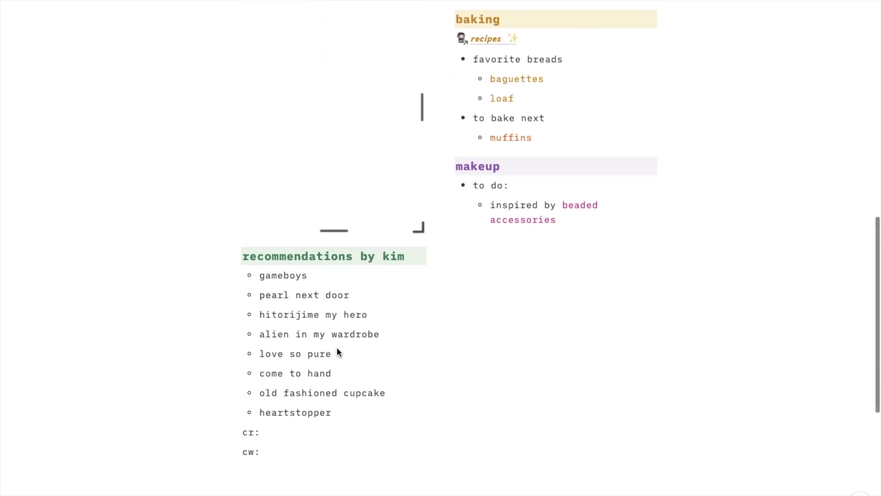
scroll(337, 351, "up", 1)
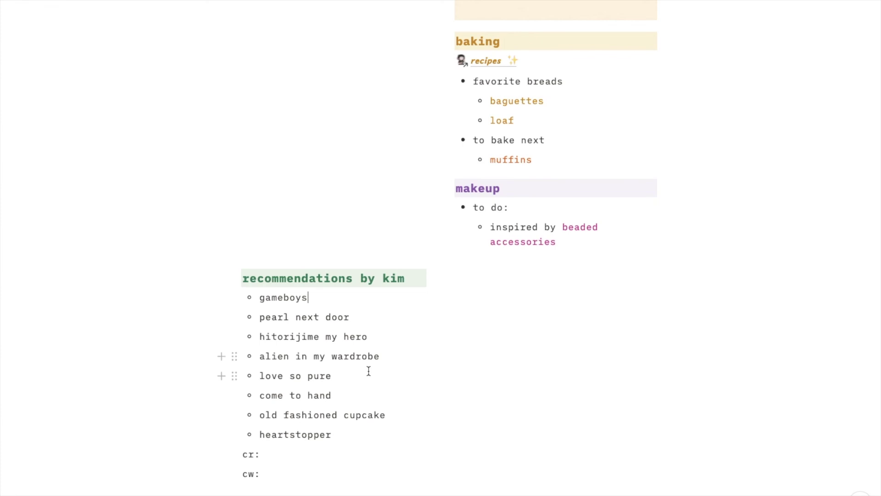
left_click(347, 371)
left_click(302, 454)
left_click(269, 475)
Step: Review the simple things illustration and the baking and makeup sections of the for fun page
scroll(269, 475, "up", 9)
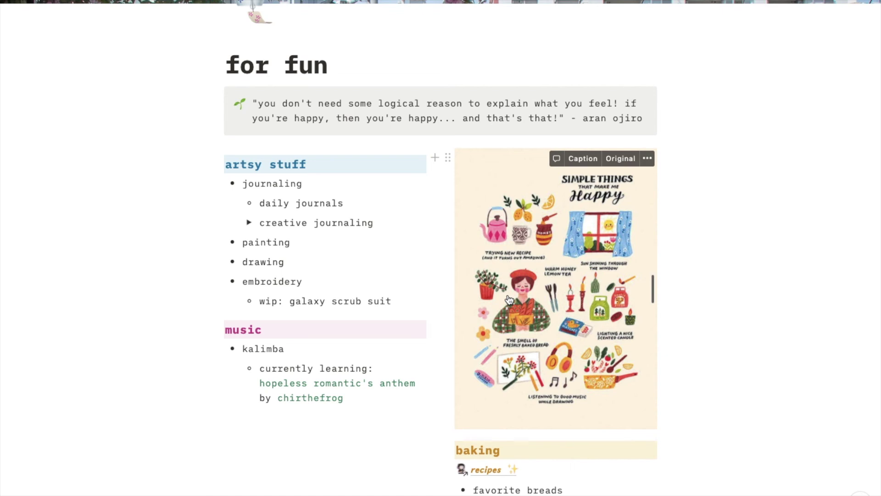
scroll(509, 300, "down", 1)
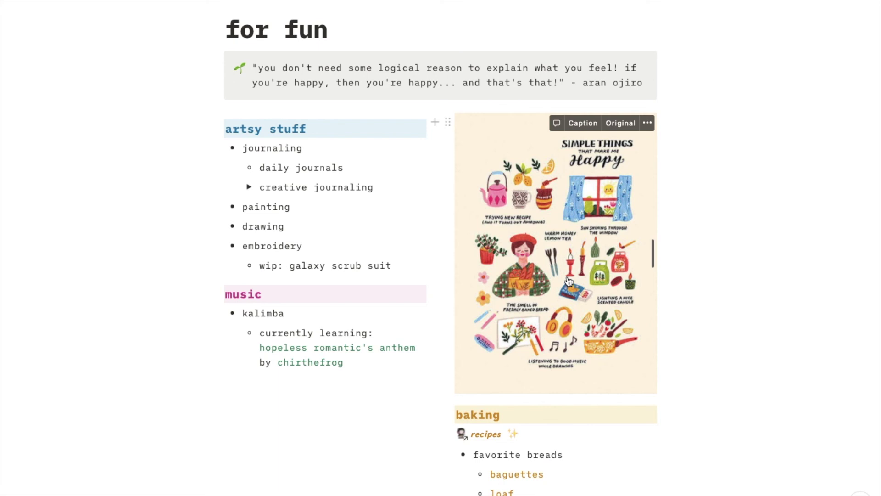
scroll(630, 467, "down", 3)
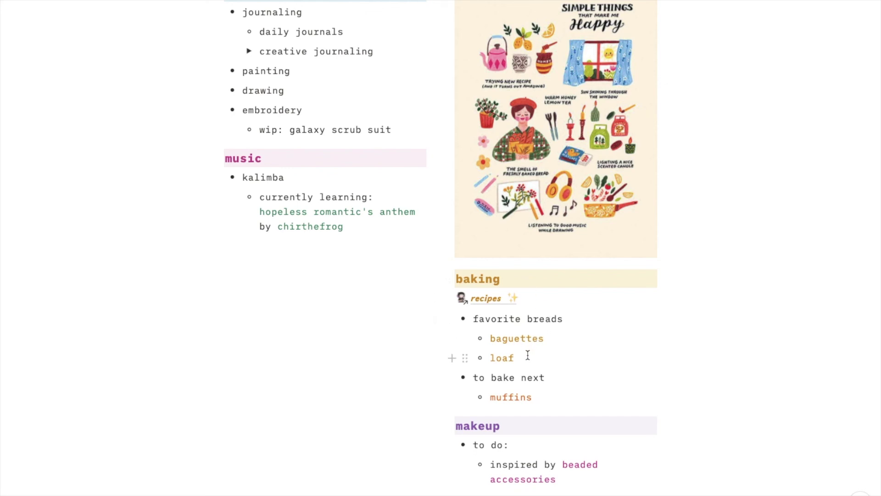
left_click(536, 395)
scroll(573, 401, "down", 1)
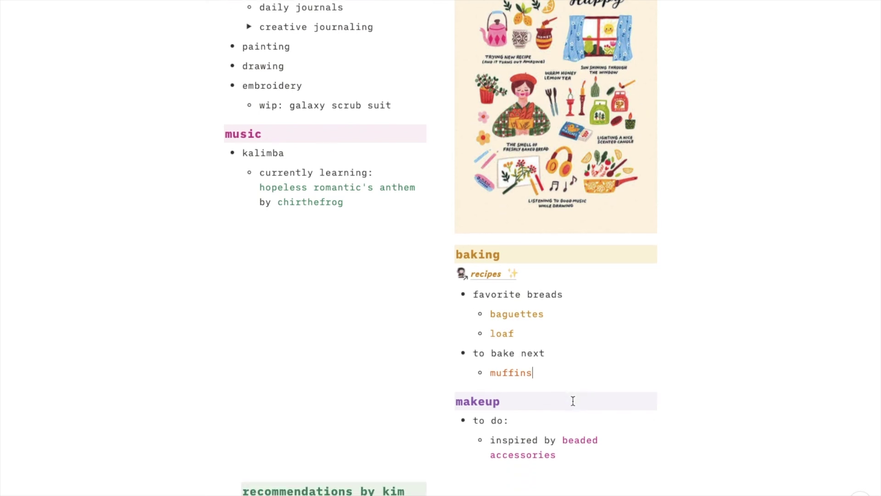
scroll(572, 400, "down", 2)
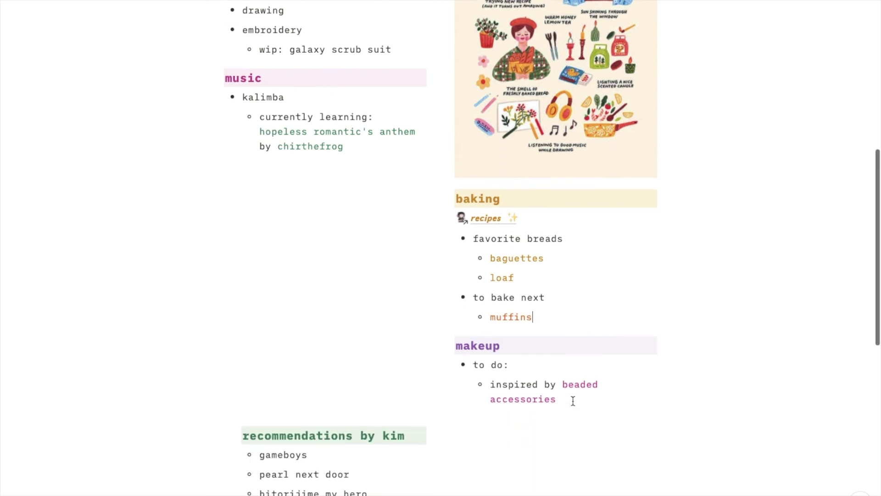
left_click(565, 402)
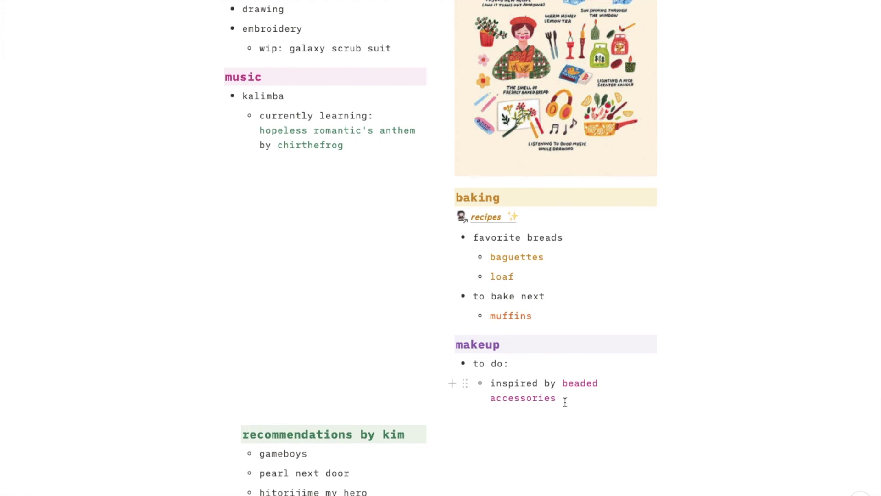
Step: Look through the remaining for fun sections, from baking and makeup down to the to explore list and the bucket list heading
scroll(565, 402, "down", 2)
scroll(565, 402, "up", 5)
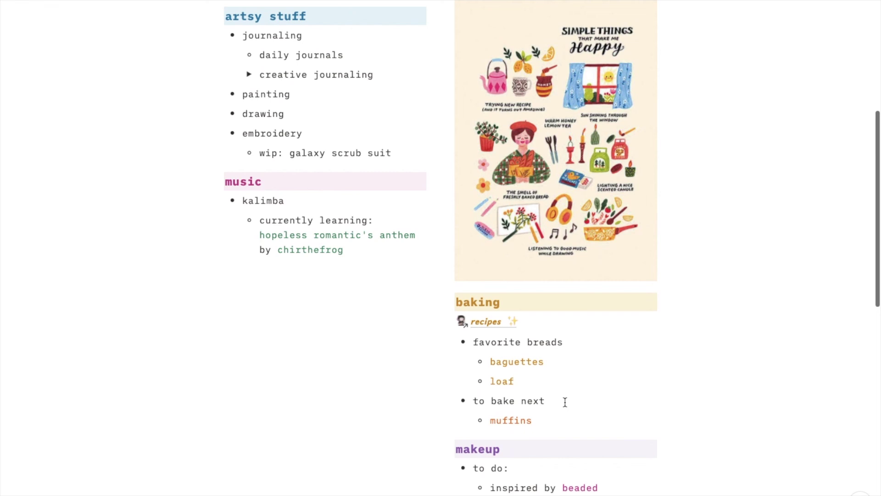
scroll(565, 402, "down", 9)
scroll(565, 402, "up", 9)
scroll(565, 402, "down", 9)
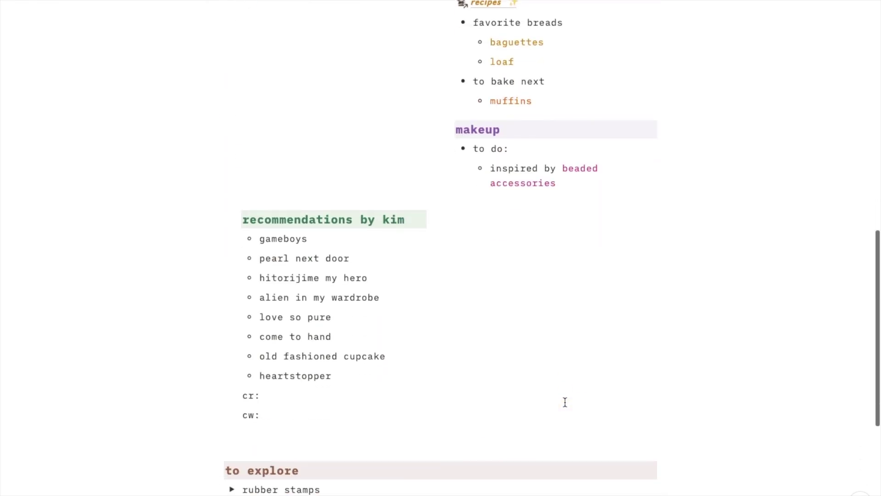
scroll(565, 402, "up", 1)
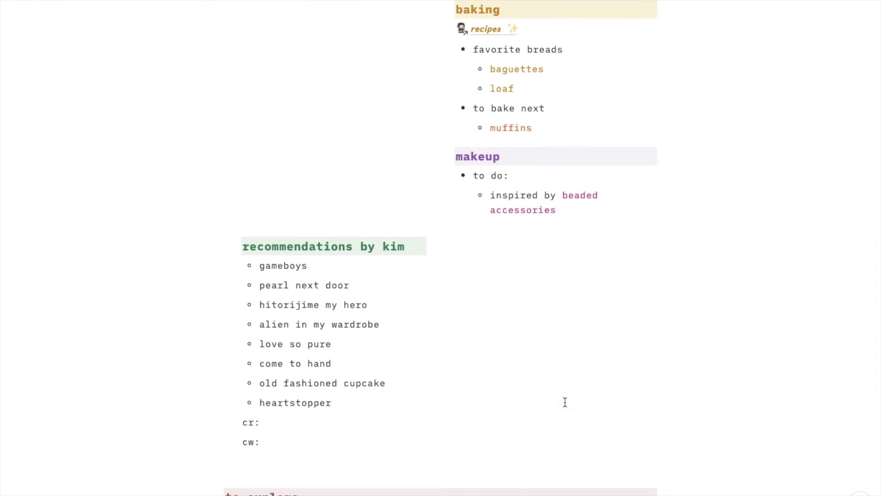
scroll(565, 402, "down", 3)
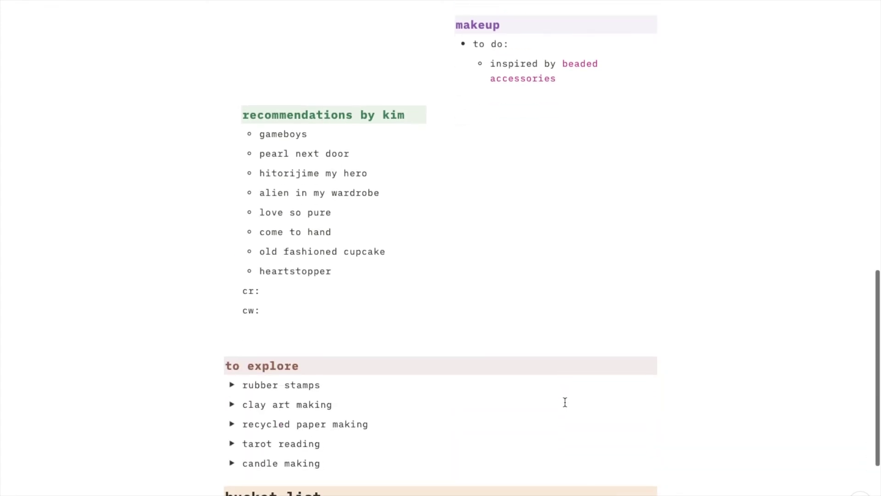
scroll(565, 402, "down", 3)
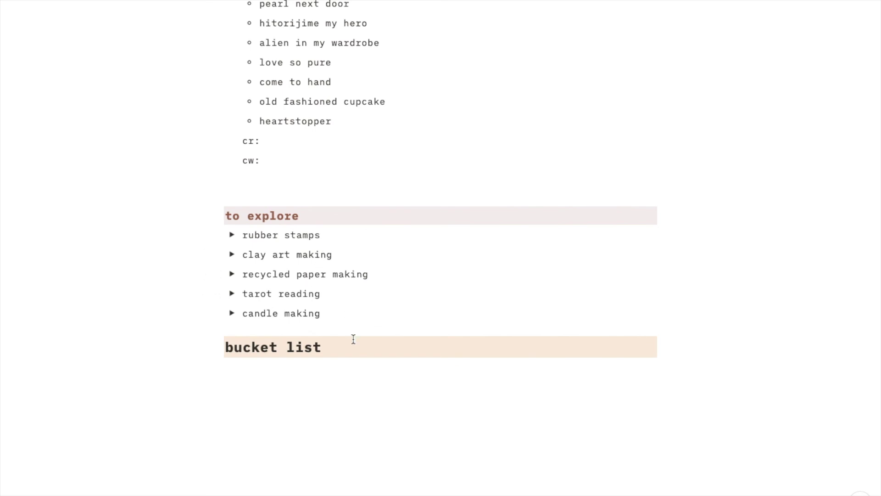
Step: Return from the for fun page to the home page and look it over down to the index section
scroll(355, 350, "up", 15)
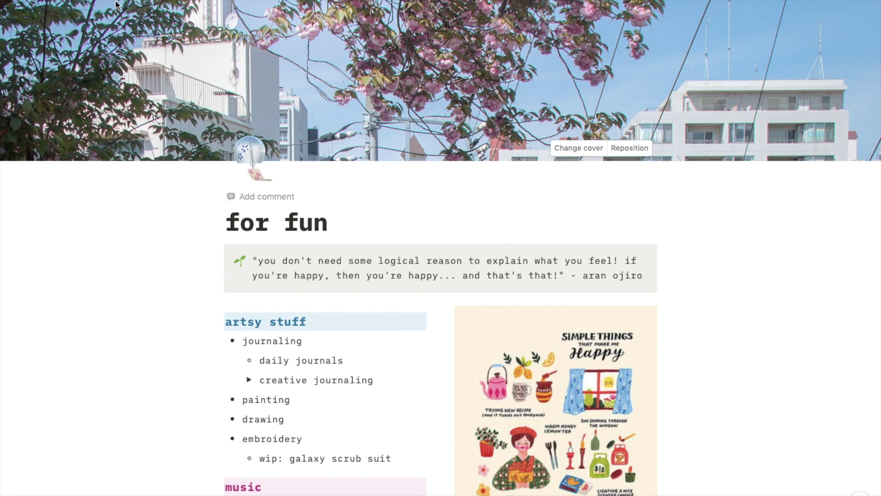
key("super+bracketleft")
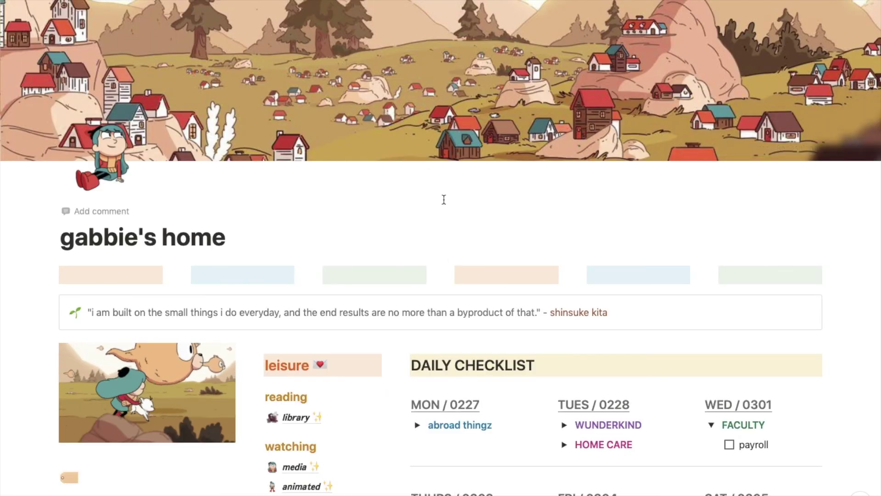
scroll(443, 199, "down", 15)
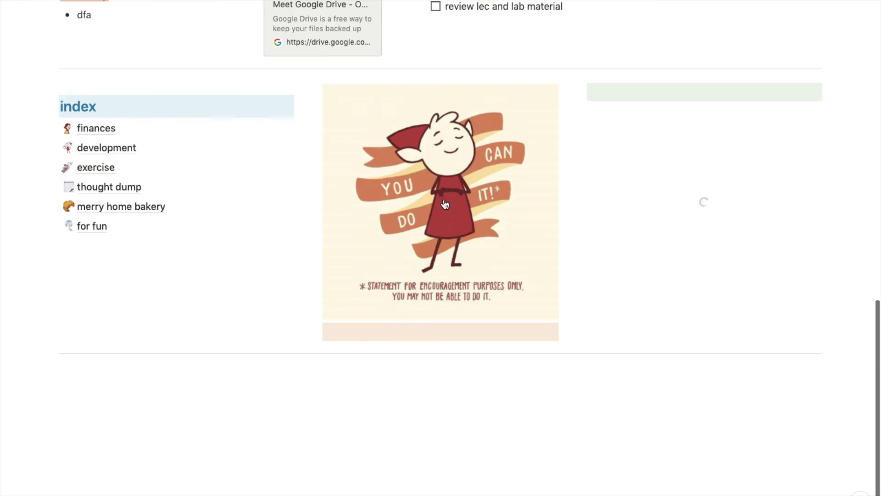
scroll(443, 199, "up", 15)
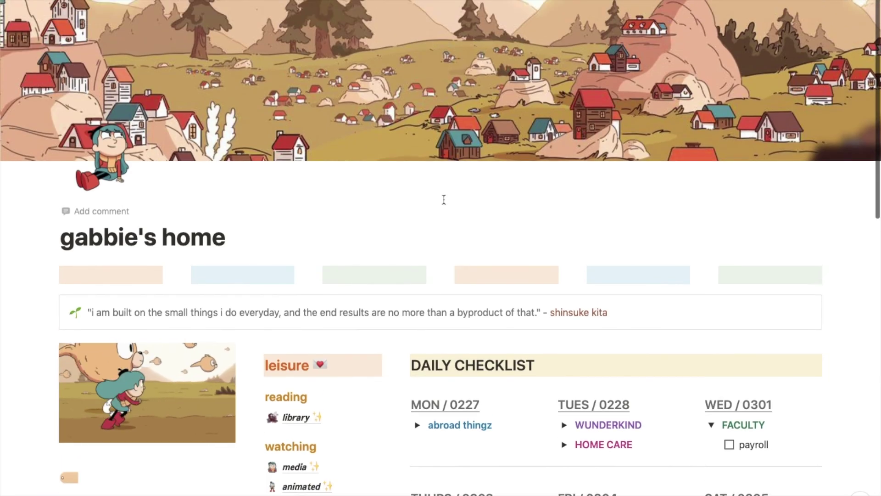